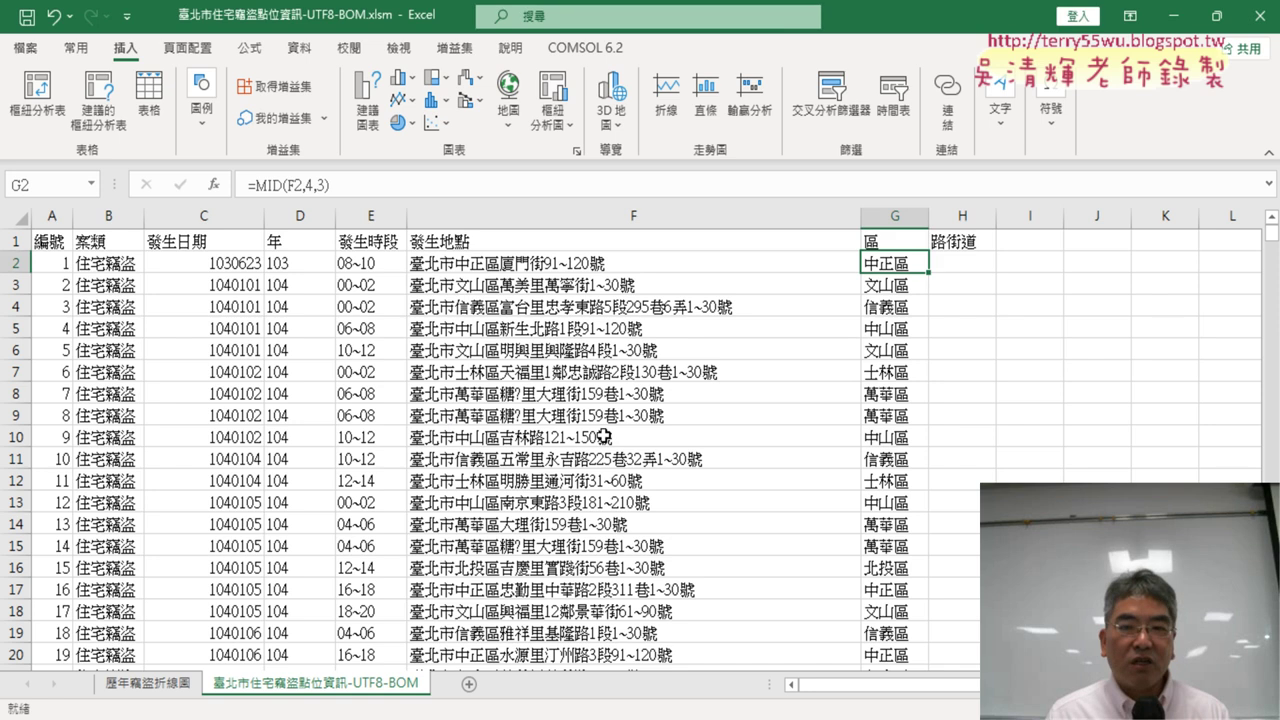
Try a pivot table from an empty cell outside the data, then dismiss the invalid-source warning and cancel.
left_click(598, 437)
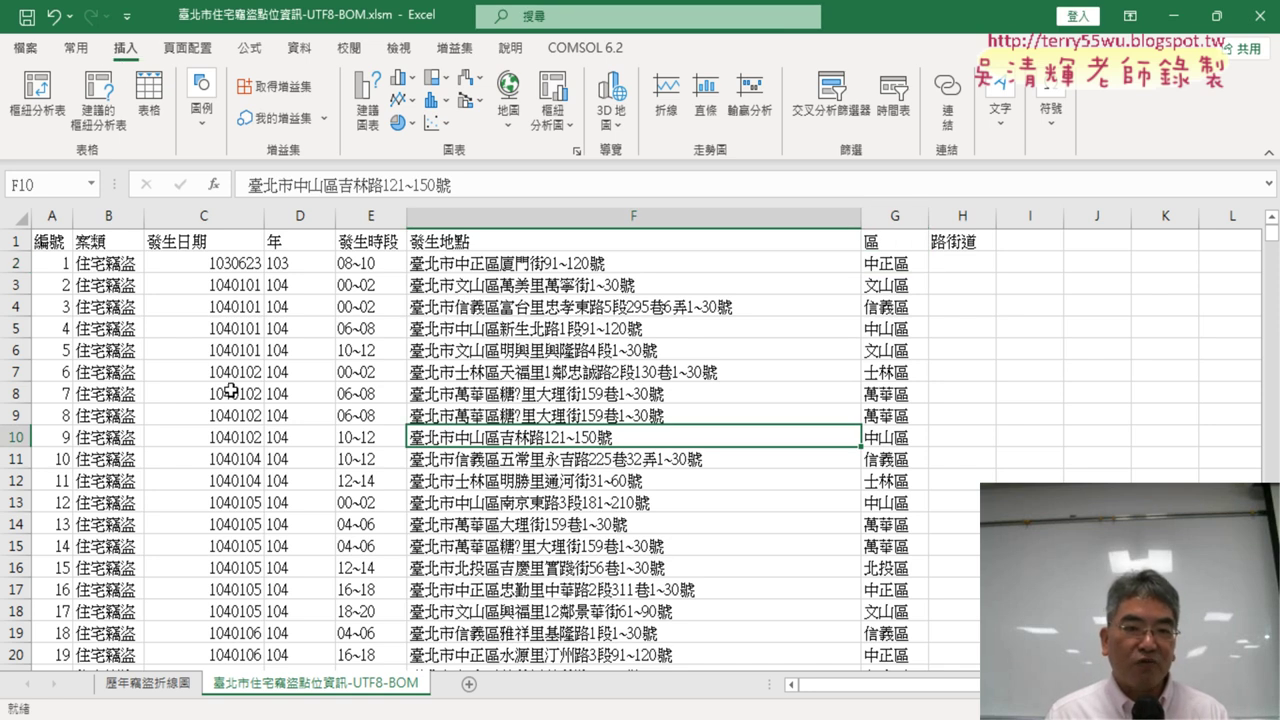
left_click(1134, 436)
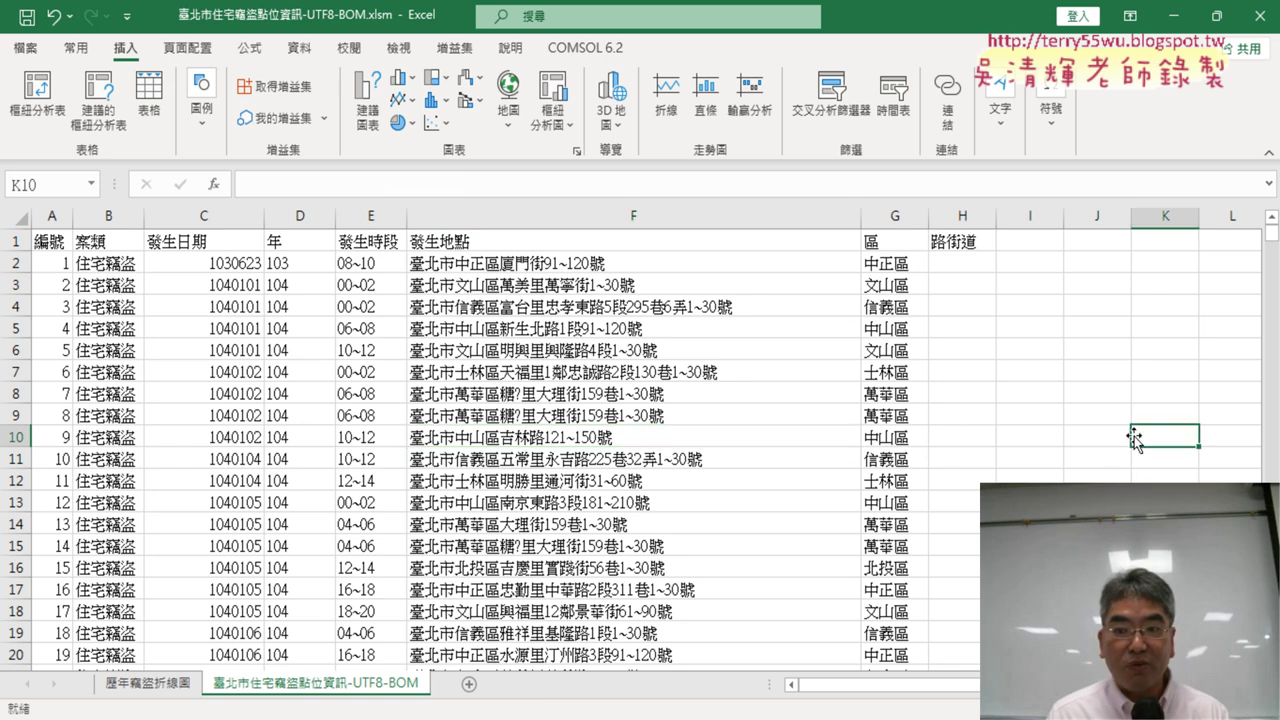
left_click(40, 96)
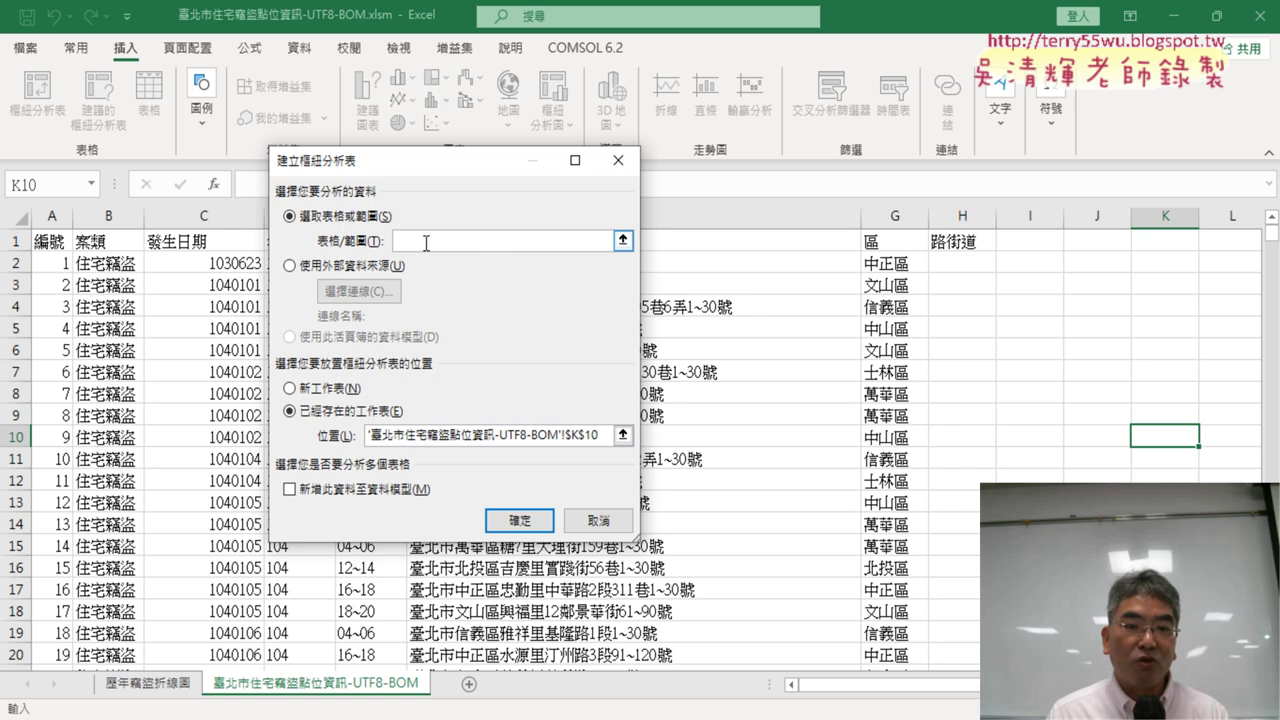
left_click(533, 522)
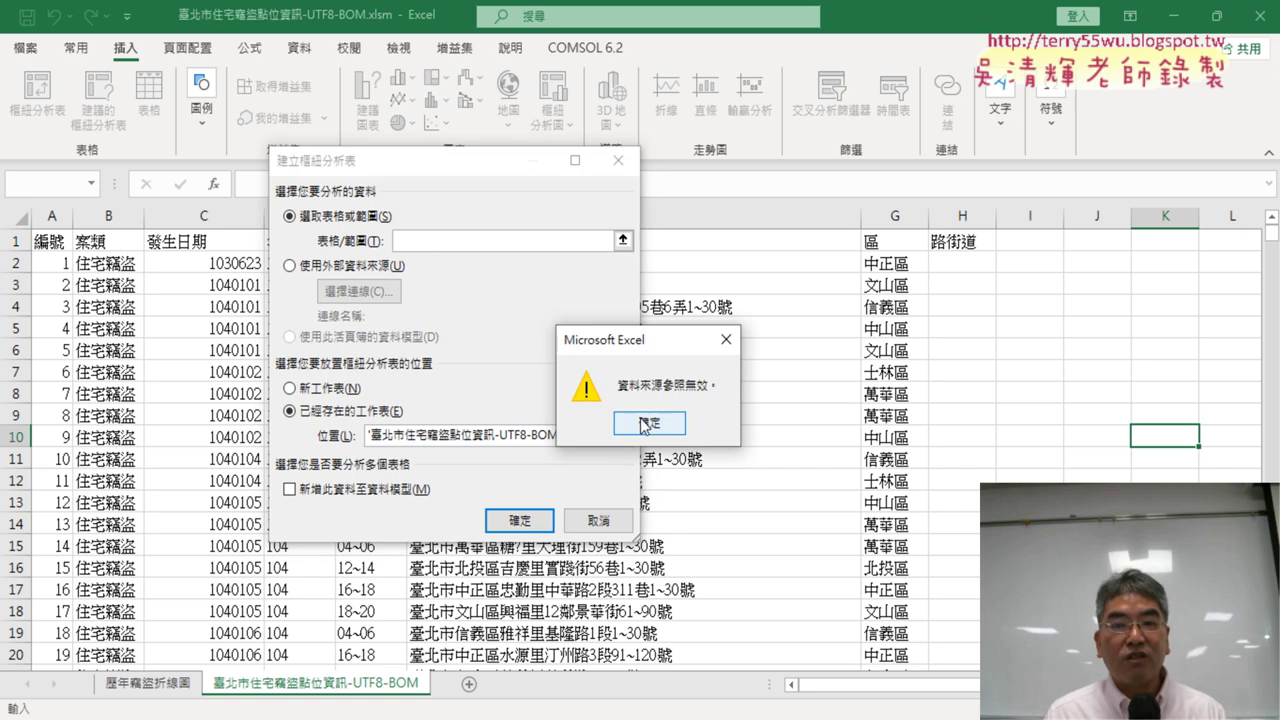
left_click(645, 424)
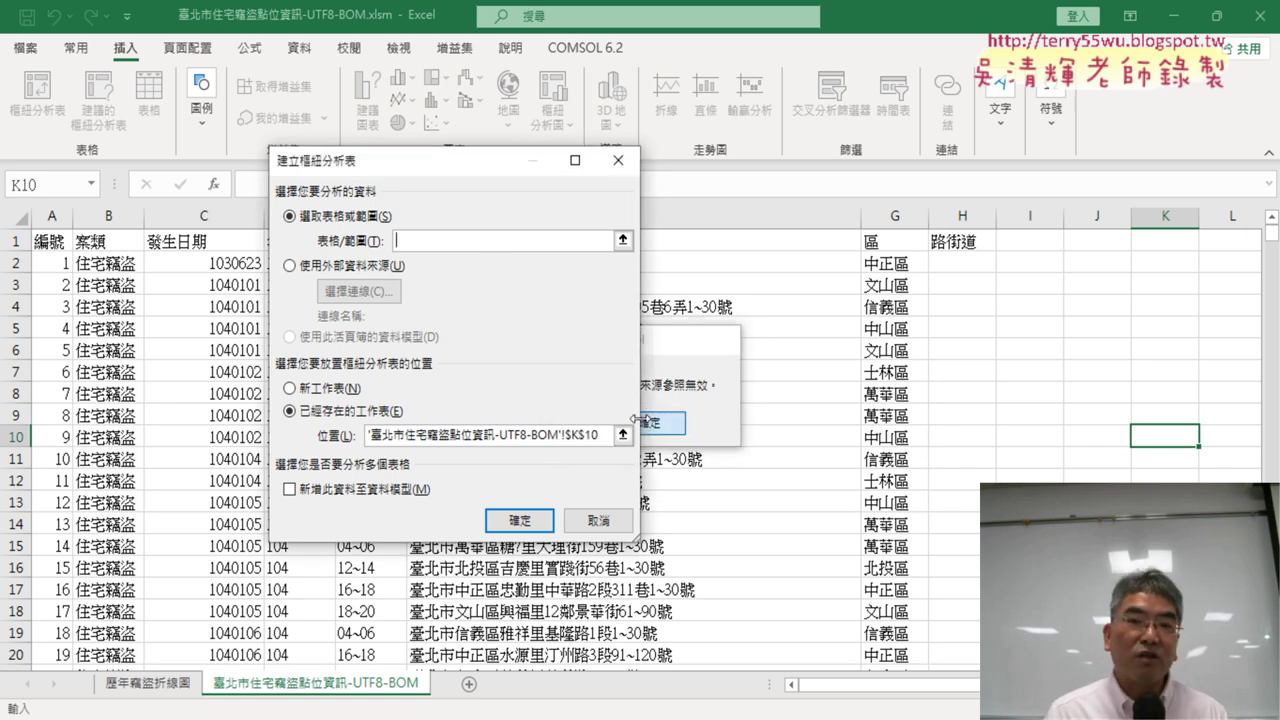
left_click(618, 160)
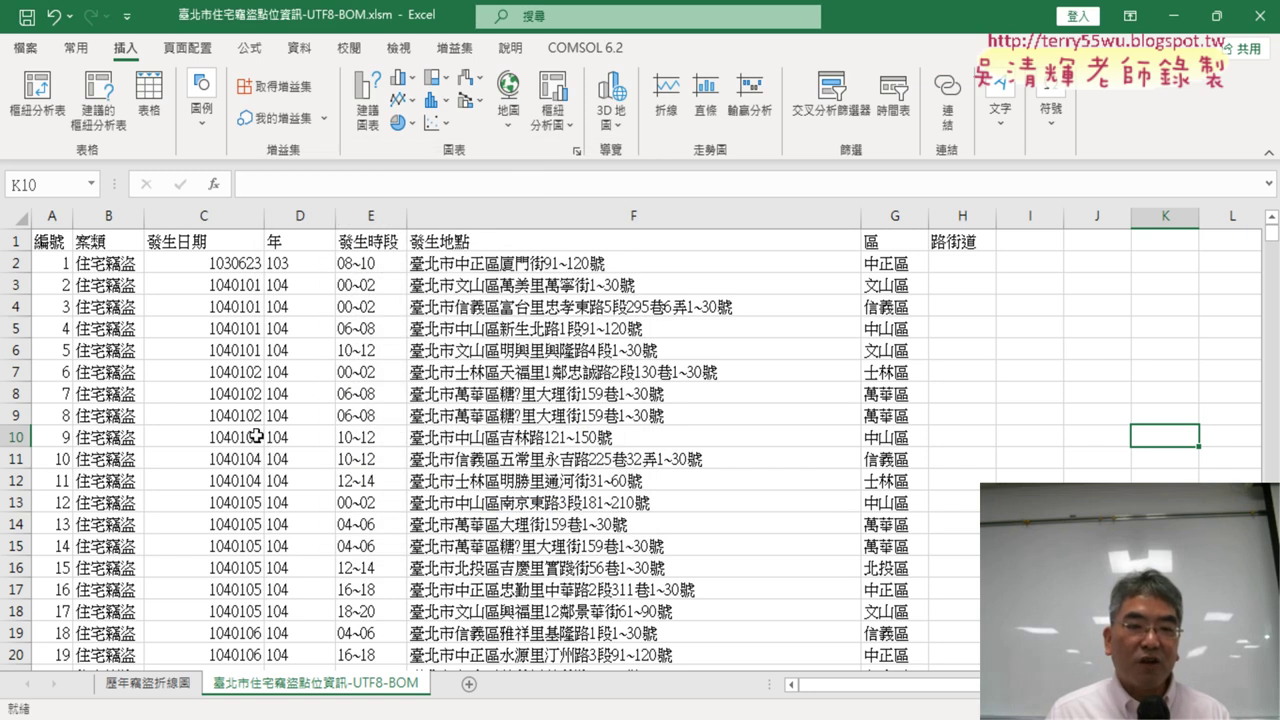
Start a pivot table from inside the data, confirming the source range $A$1:$H$3887 for a new worksheet.
left_click(298, 458)
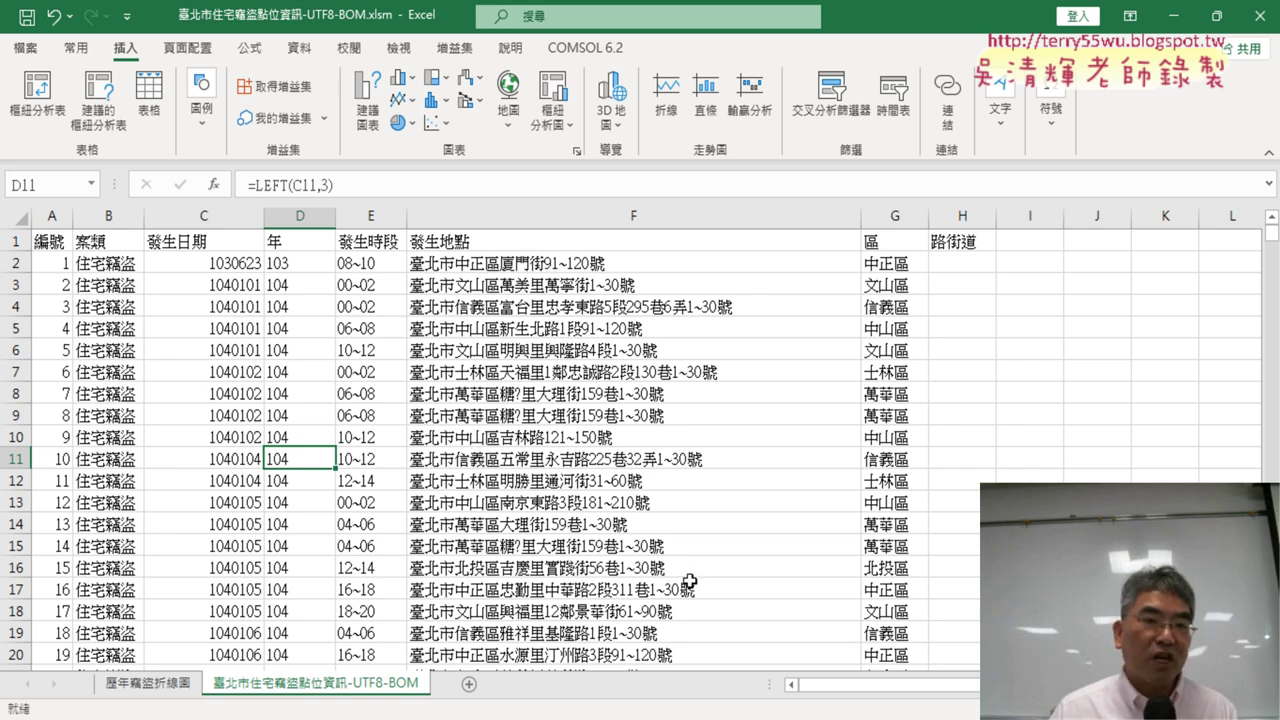
left_click(32, 104)
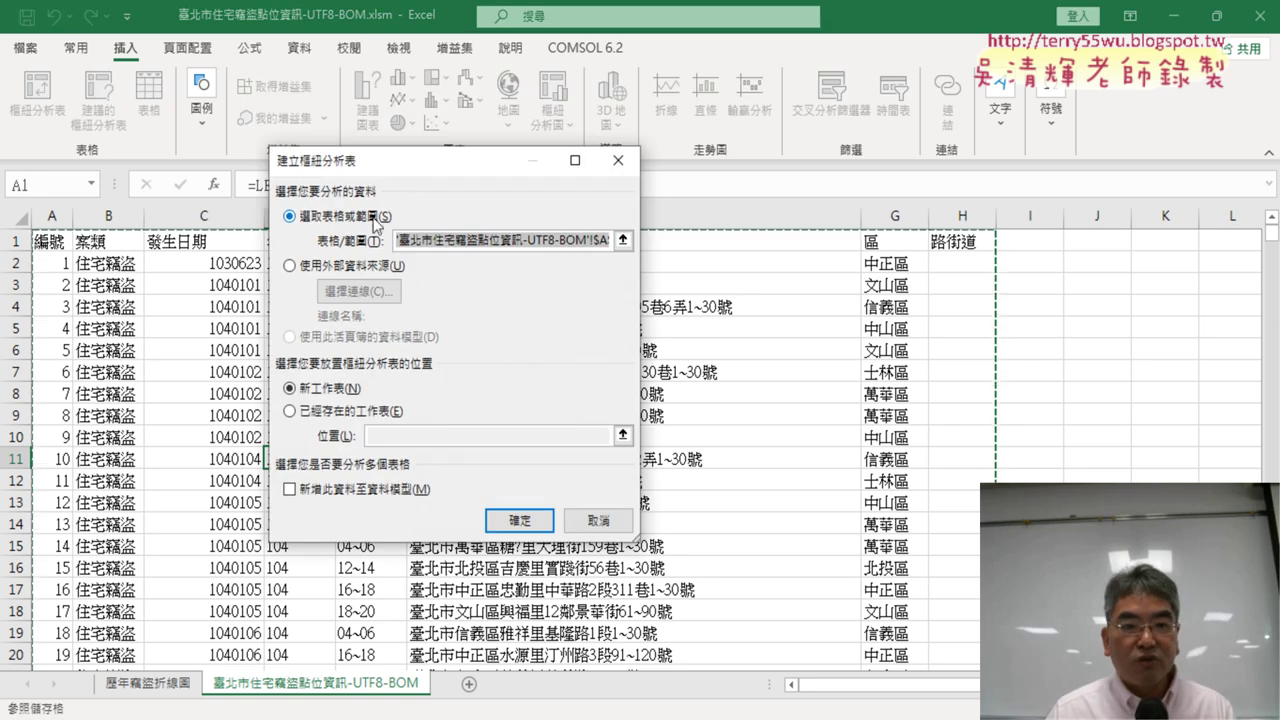
left_click_drag(530, 240, 584, 247)
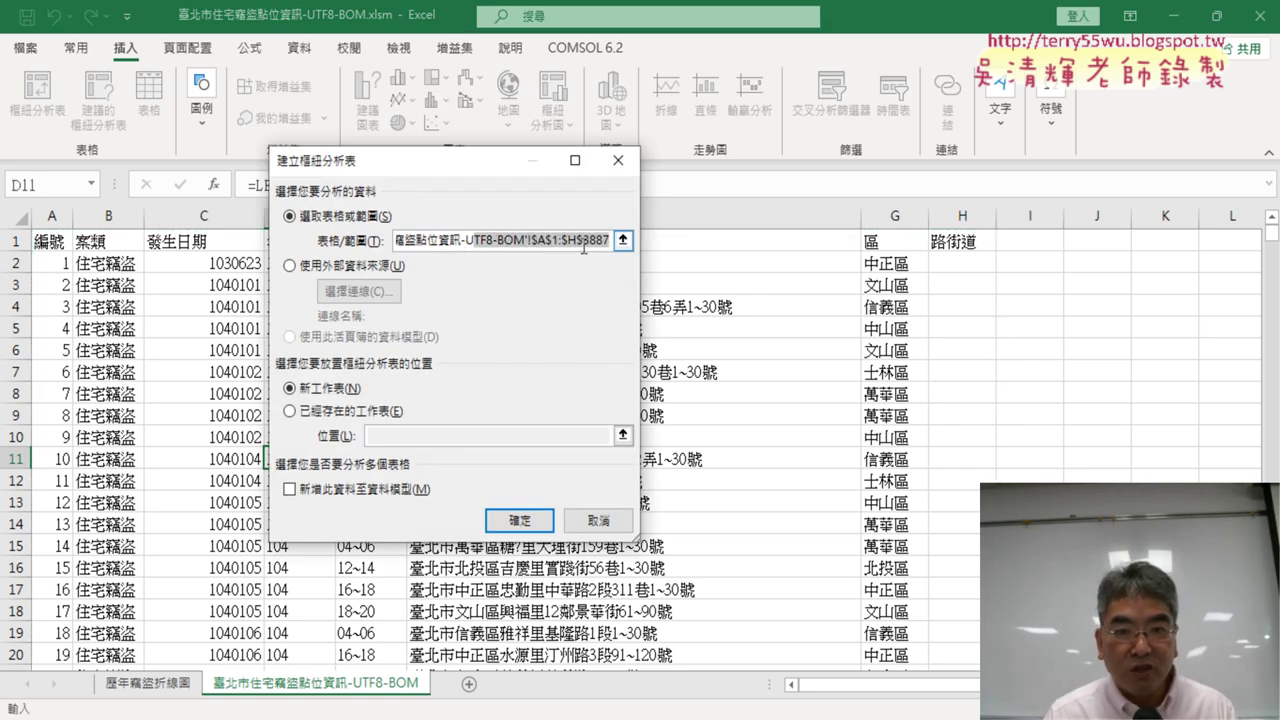
double_click(548, 238)
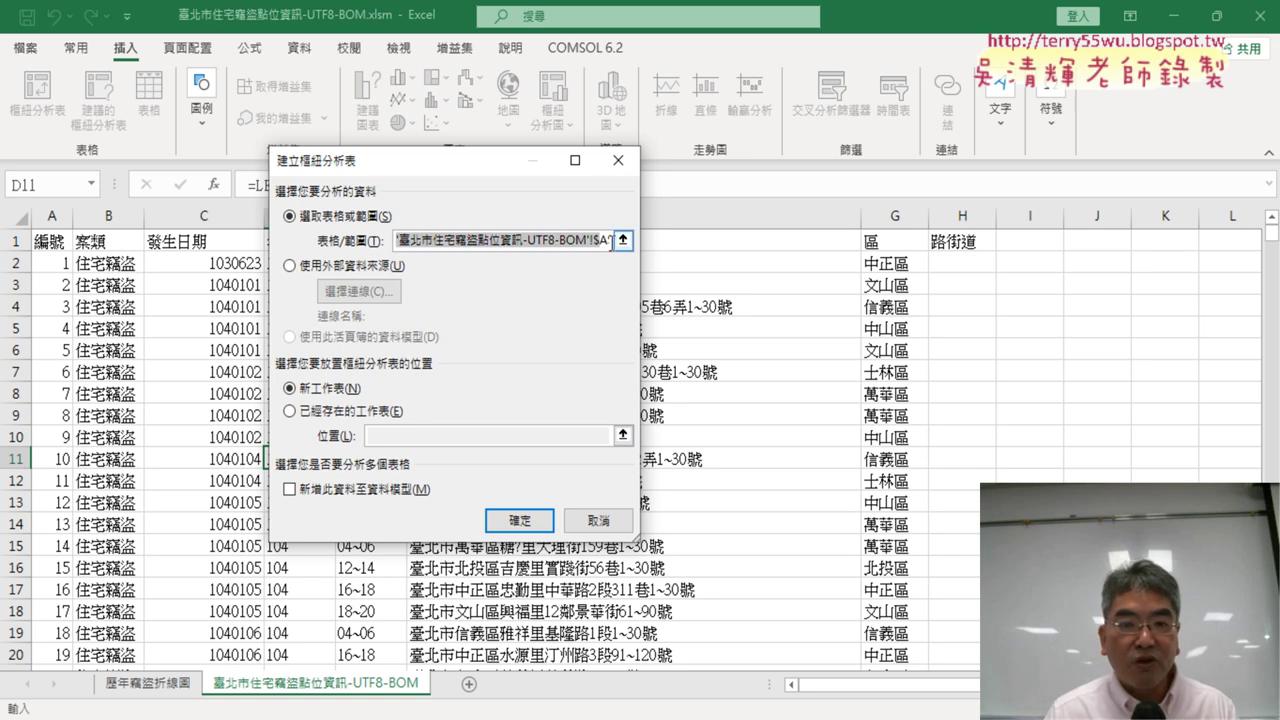
left_click_drag(556, 242, 707, 243)
left_click(569, 243)
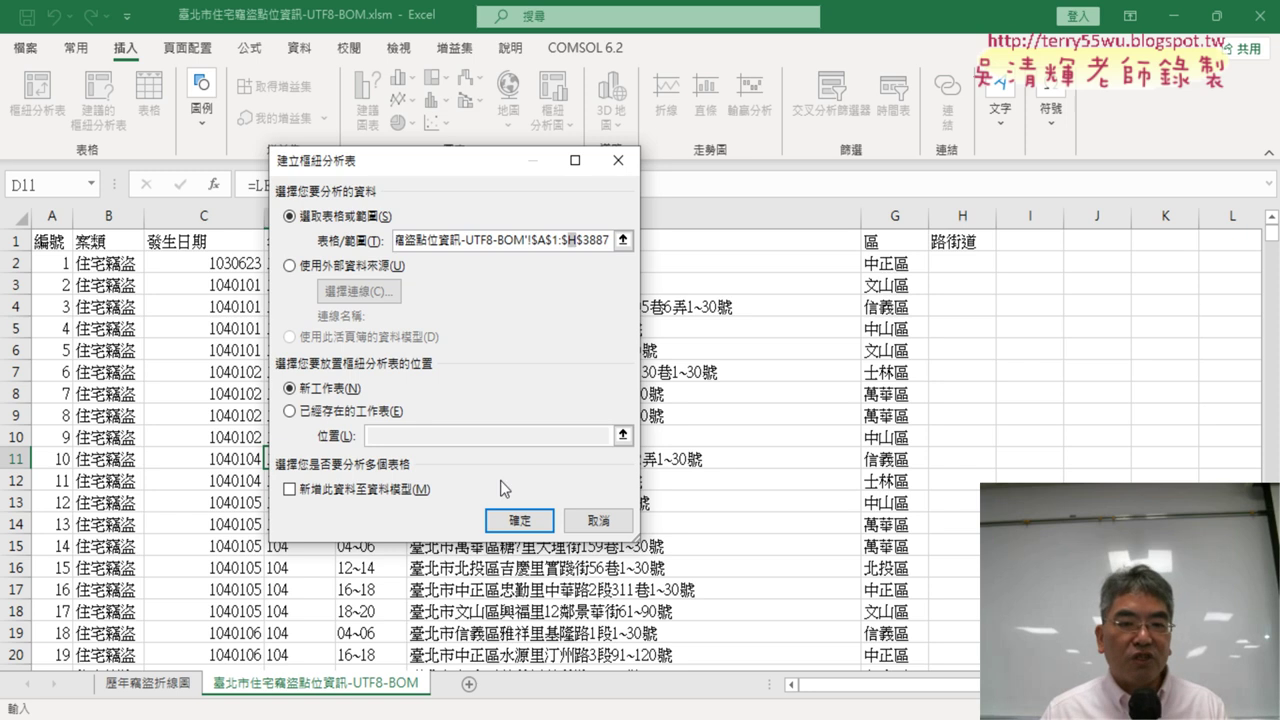
Create the pivot table on a new sheet counting records by 區 (3886 total), then select column A.
left_click(527, 521)
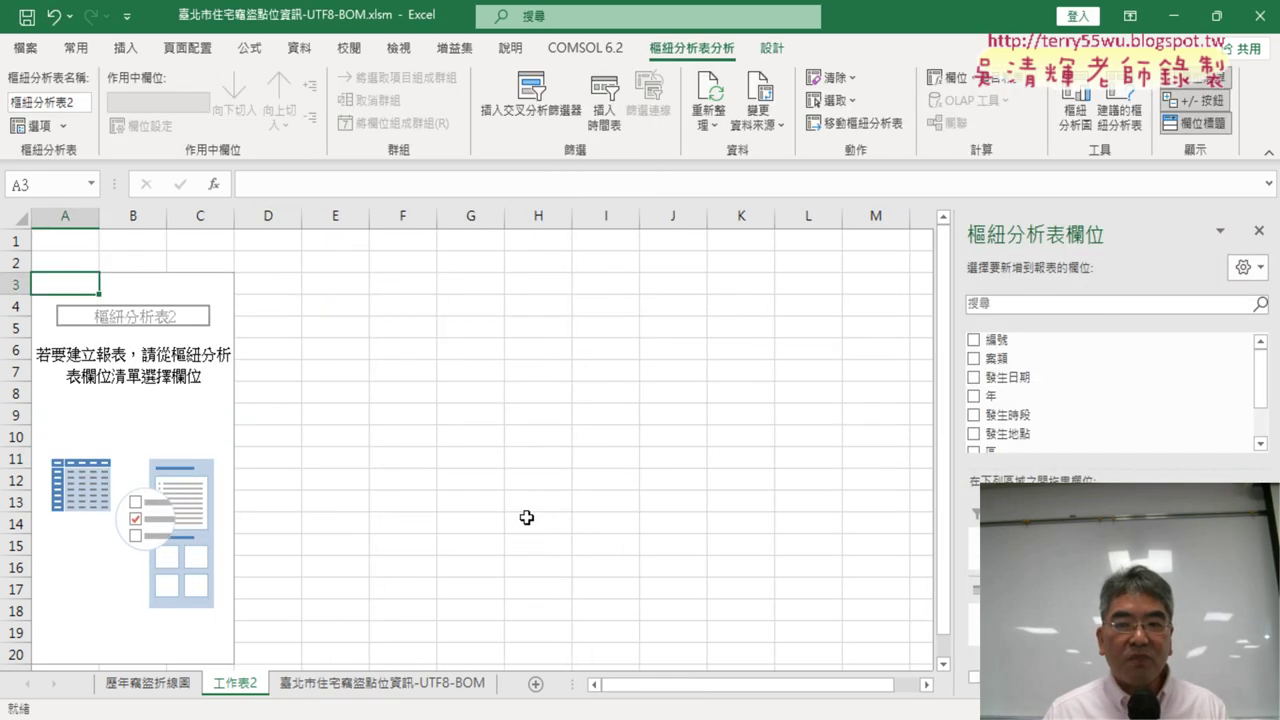
left_click_drag(1261, 375, 1261, 412)
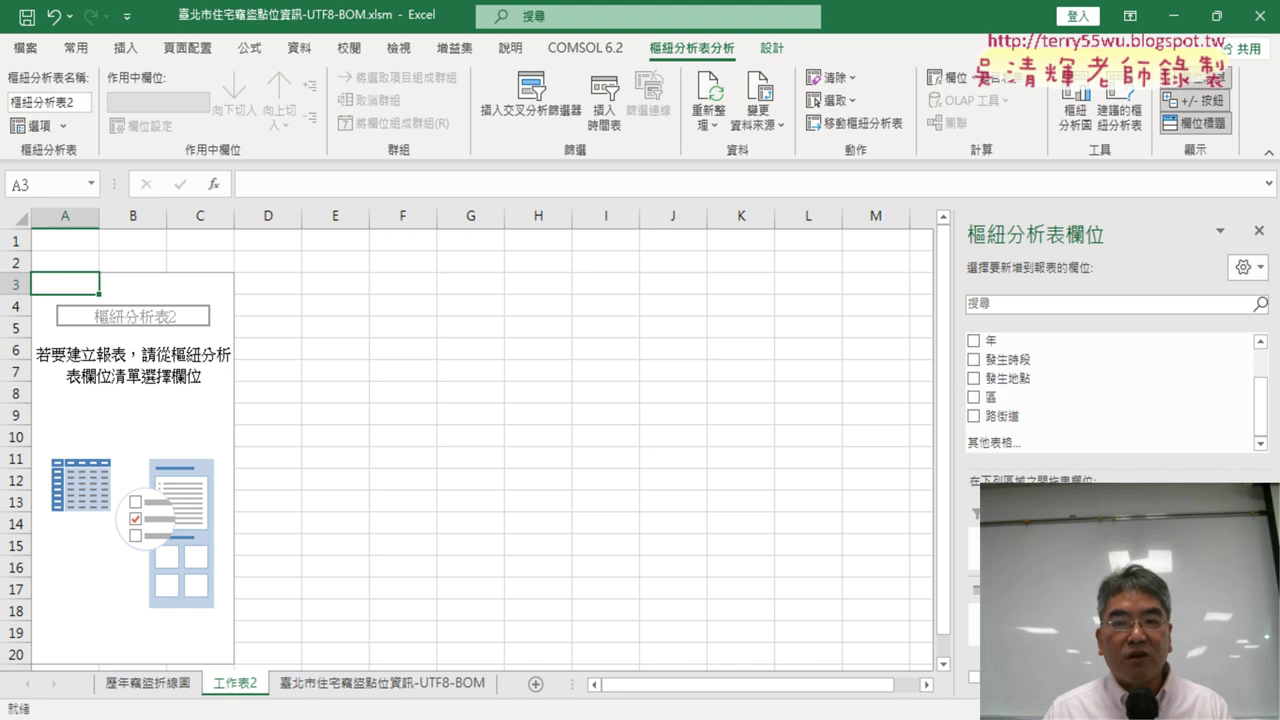
left_click(973, 396)
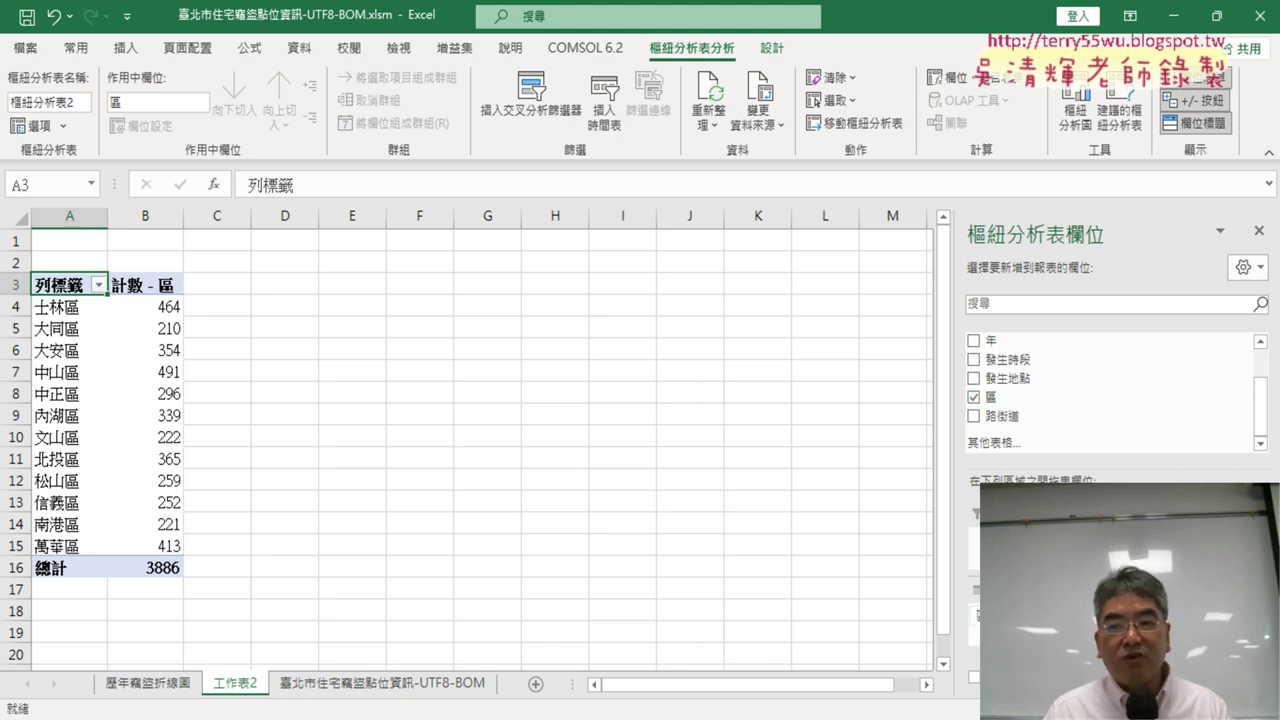
left_click(76, 204)
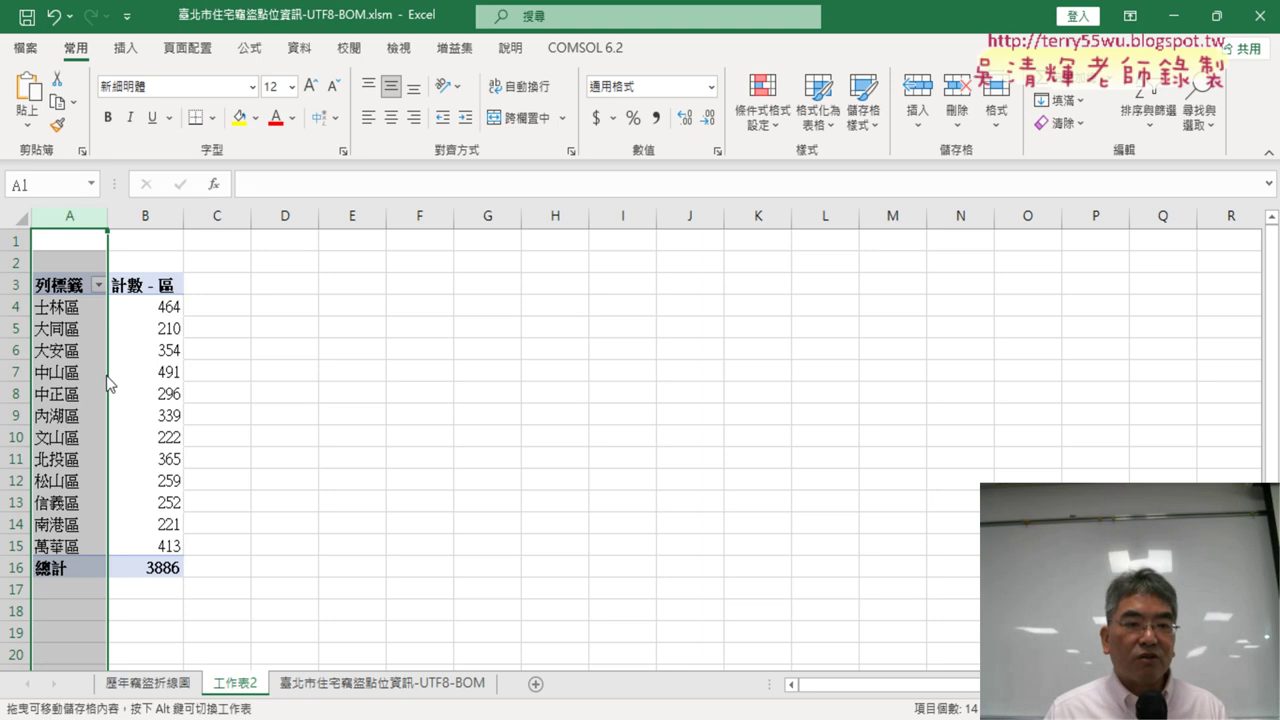
left_click(136, 392)
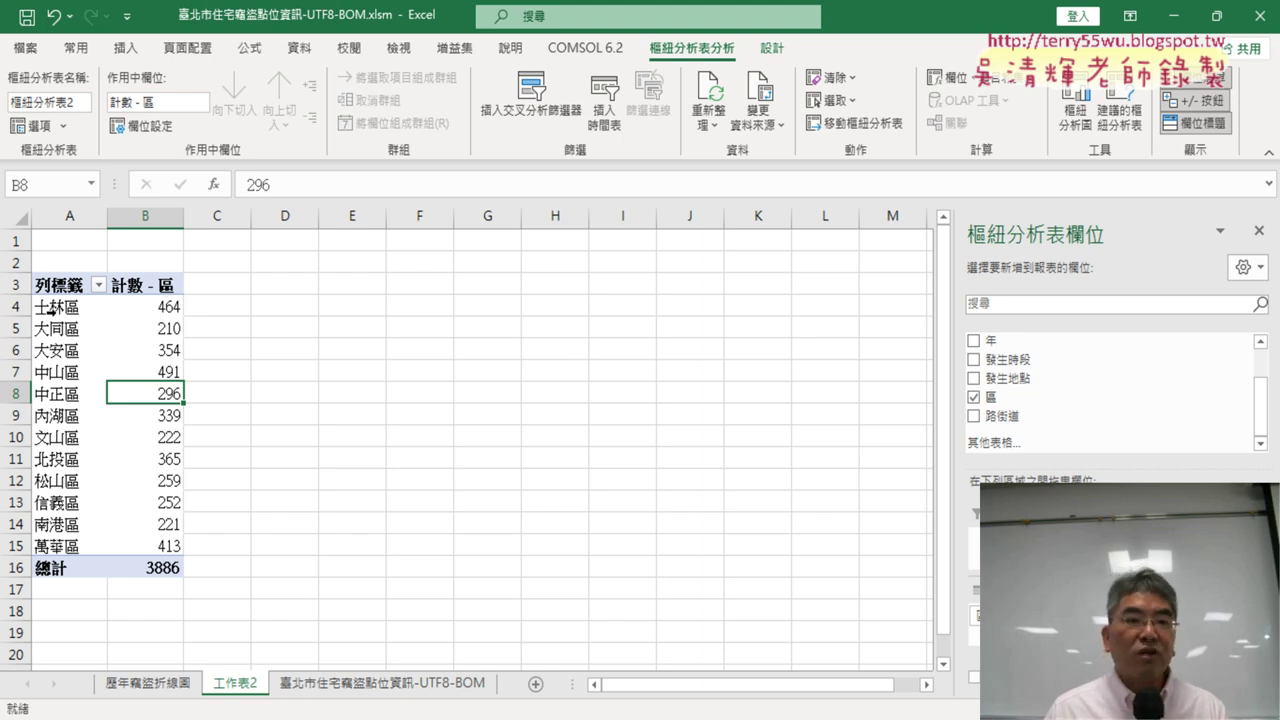
mouse_move(171, 318)
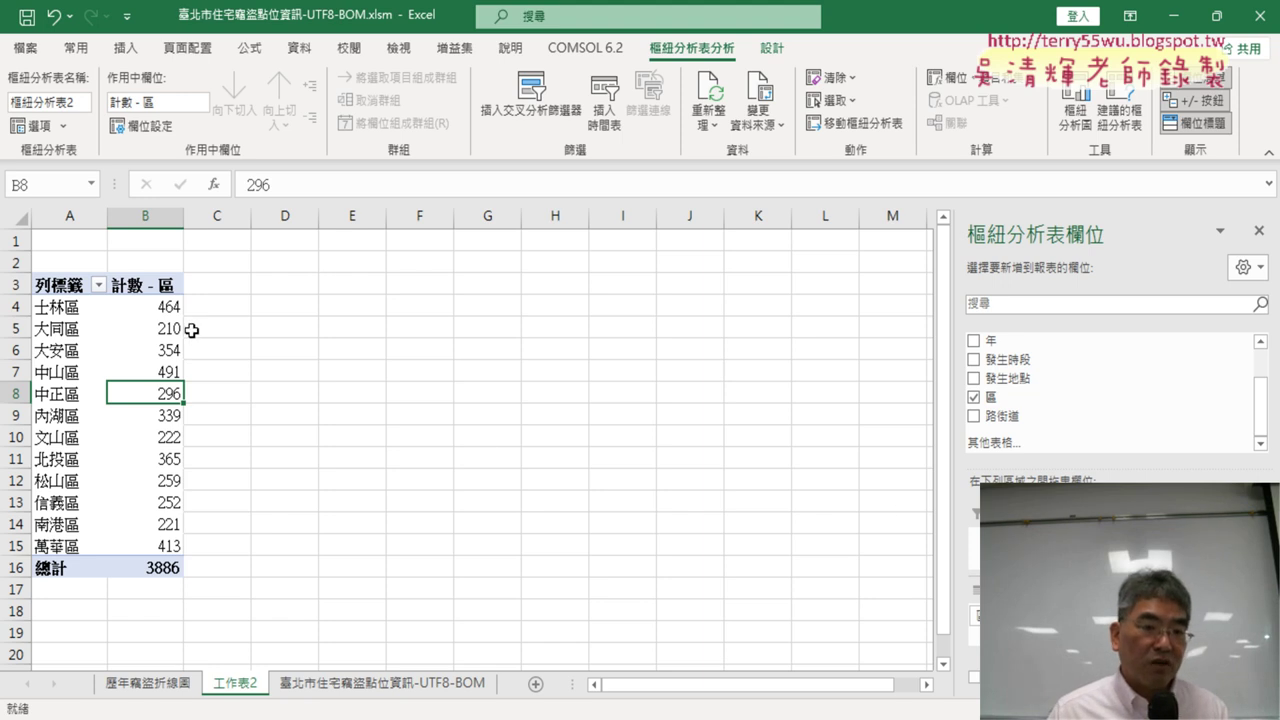
left_click(161, 372)
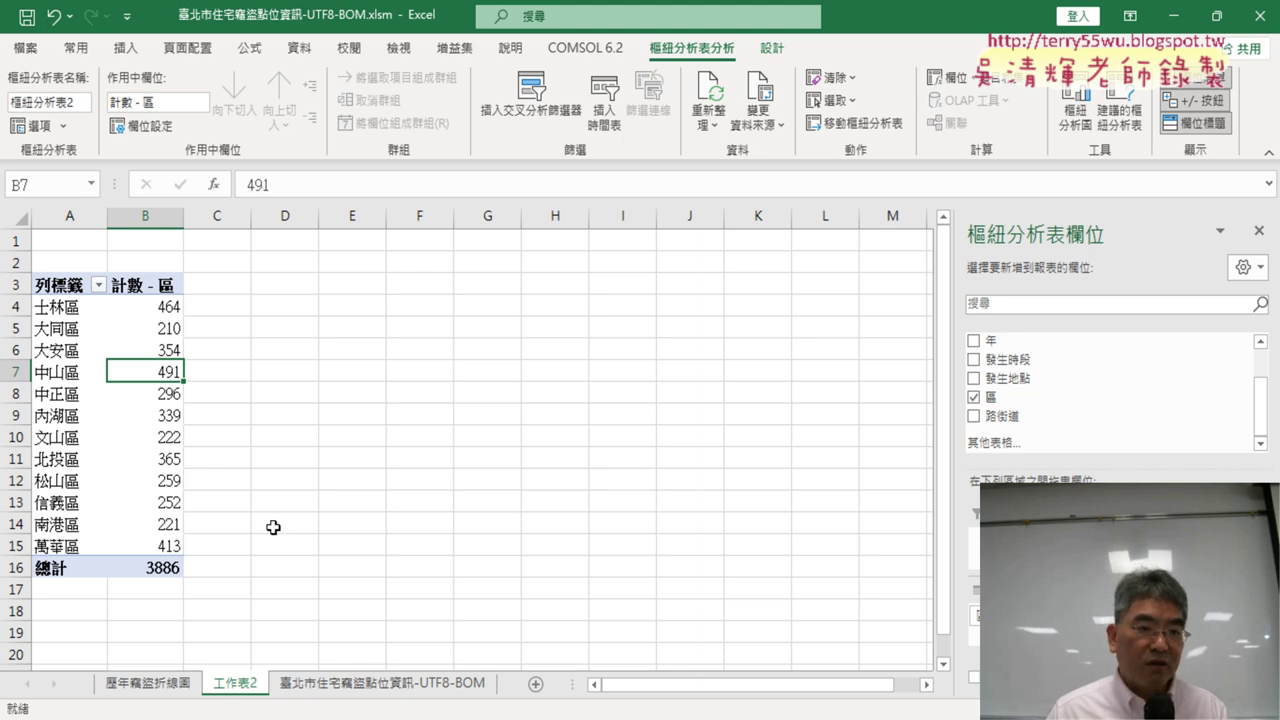
left_click(170, 307)
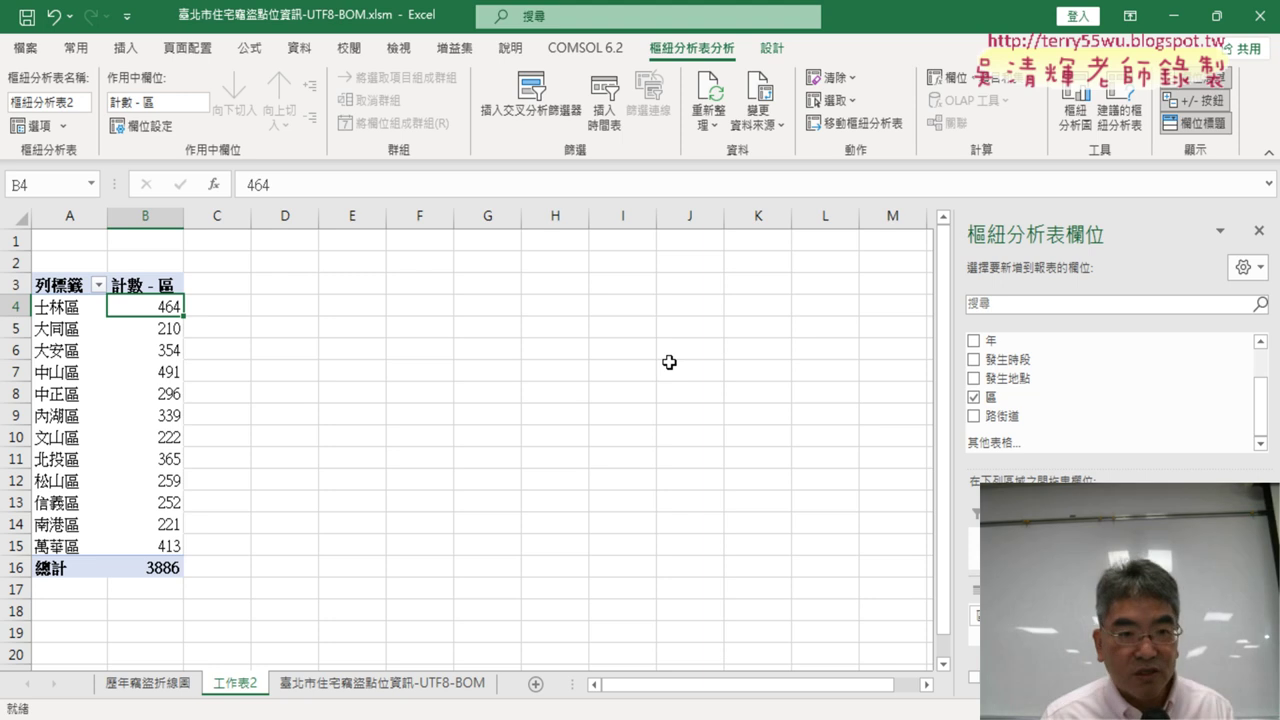
left_click(161, 545)
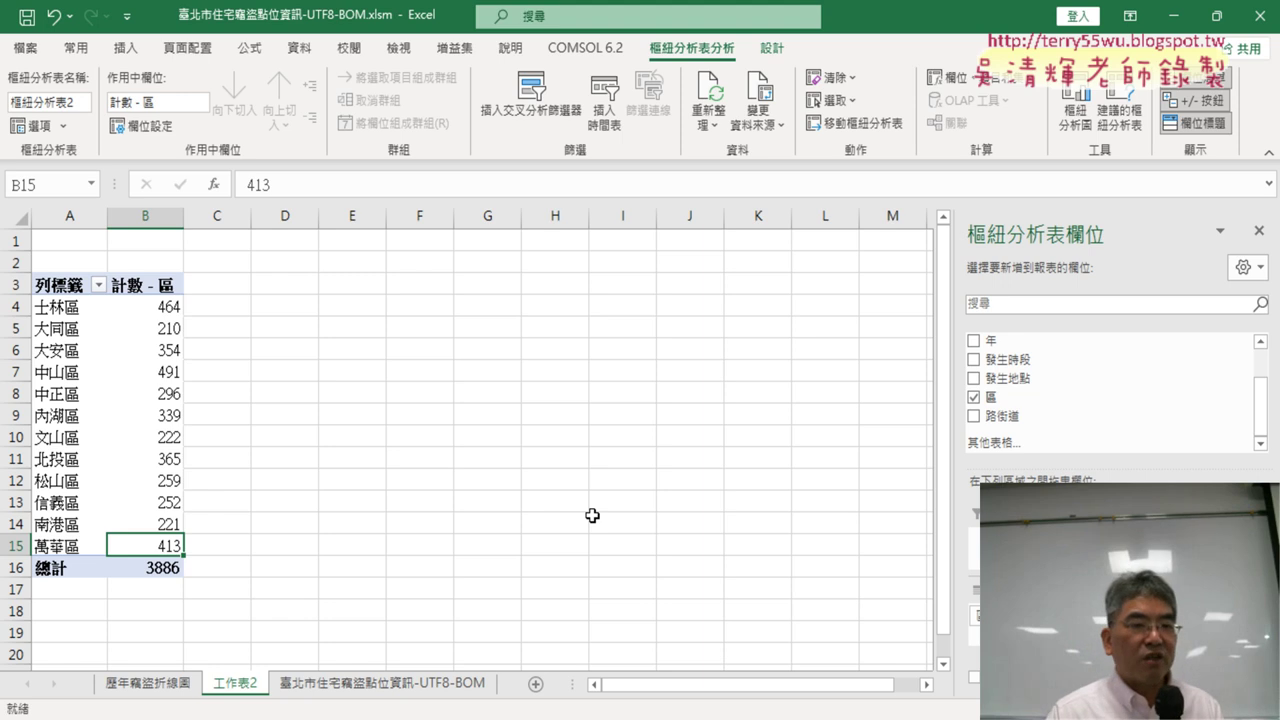
left_click(66, 310)
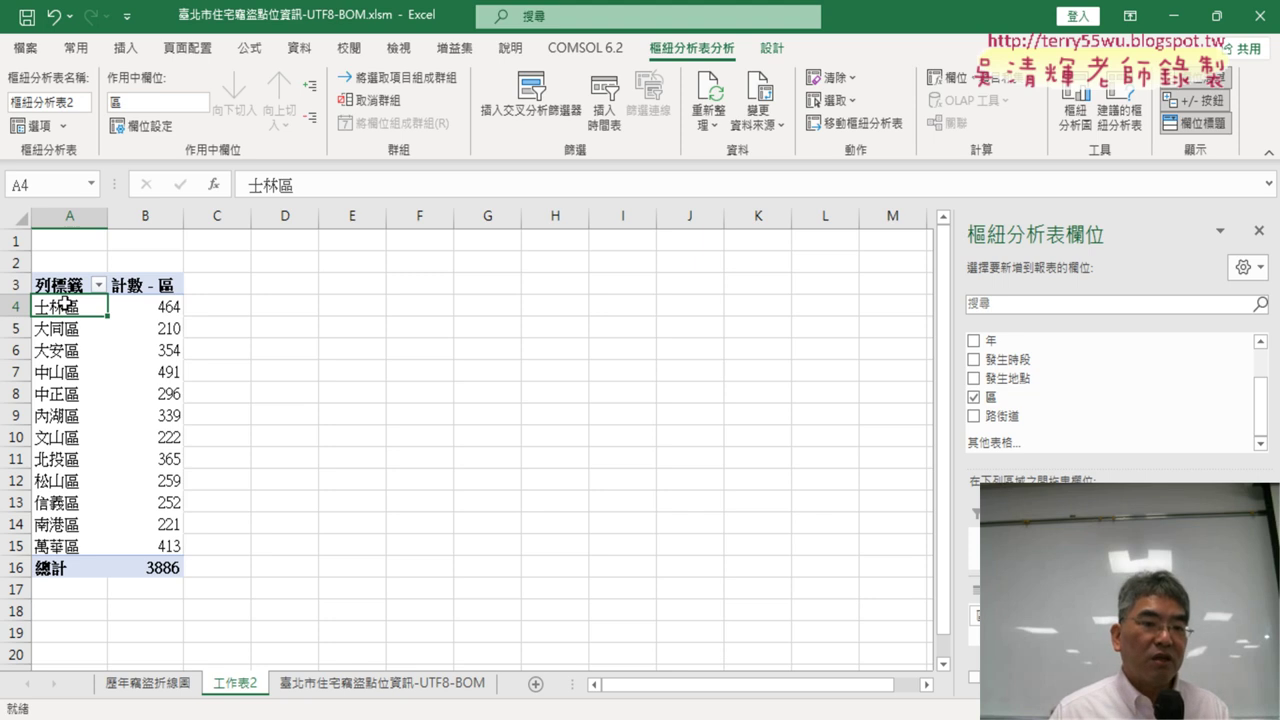
Select count cell B4 in the district pivot table and bring up the Data tab's sort tools.
left_click(65, 546)
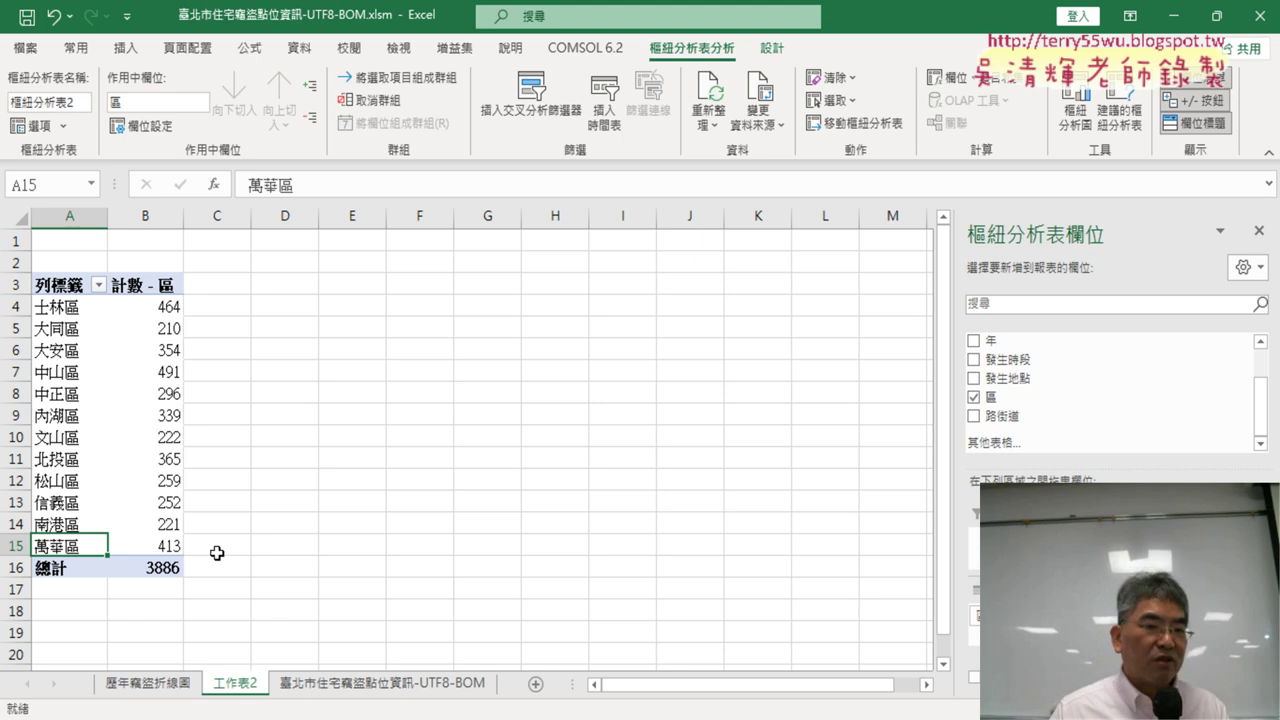
left_click(170, 309)
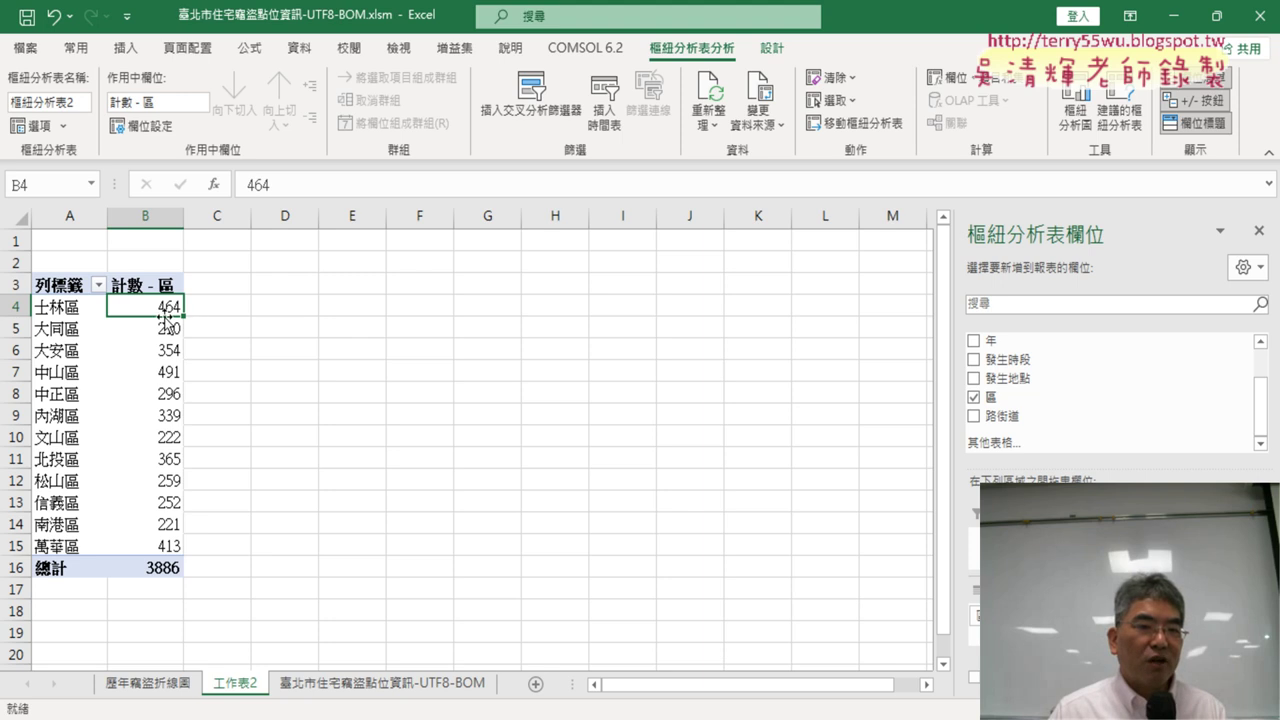
mouse_move(147, 303)
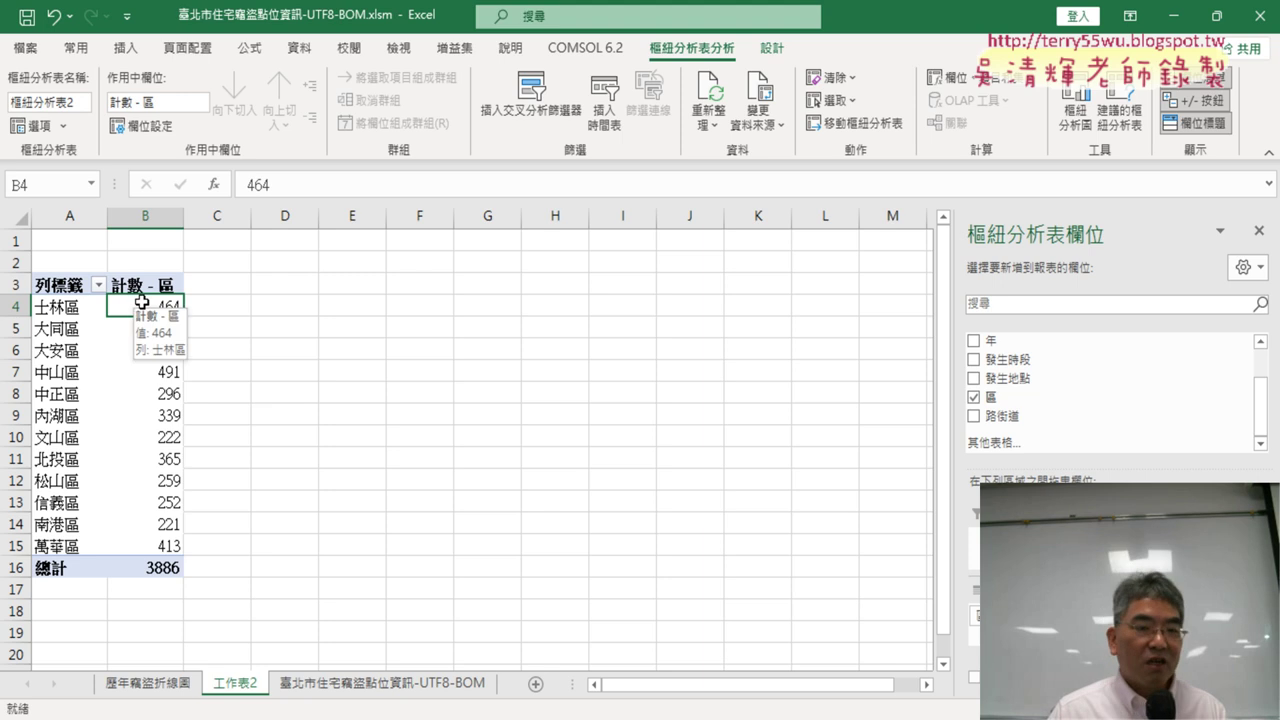
left_click(299, 49)
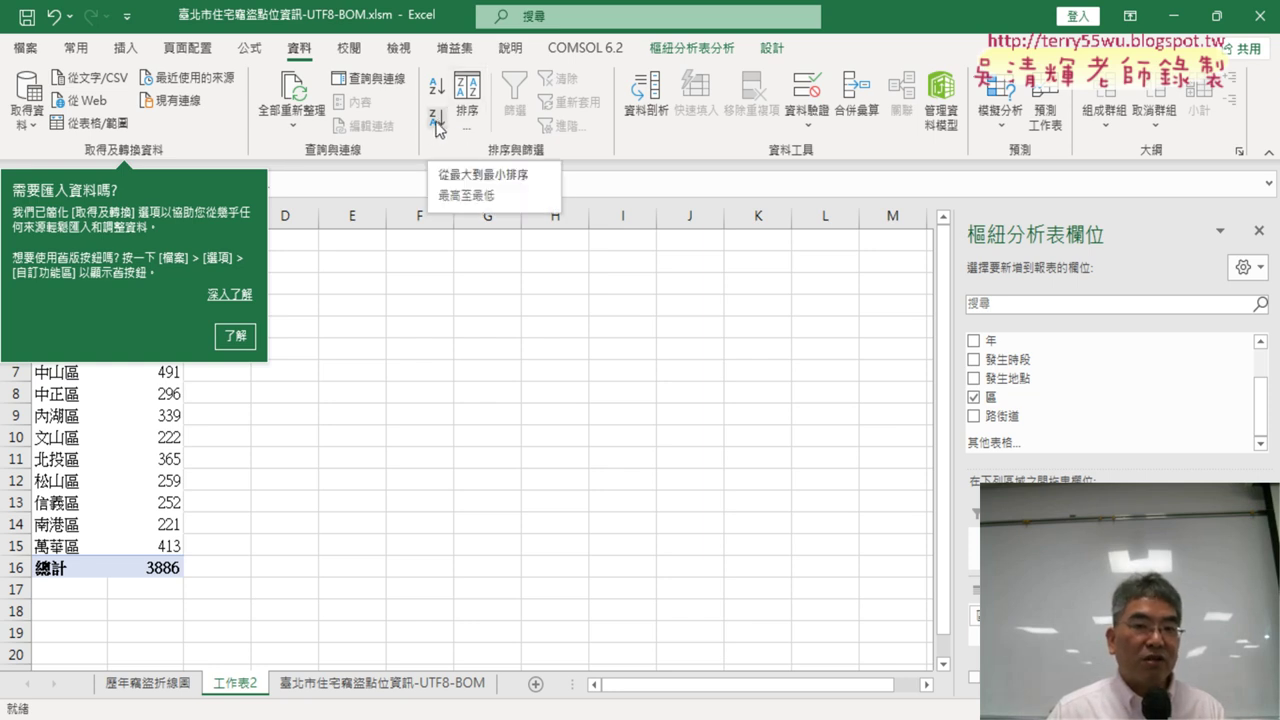
Sort the district counts descending, putting 中山區 491 first and 大同區 210 last.
left_click(437, 124)
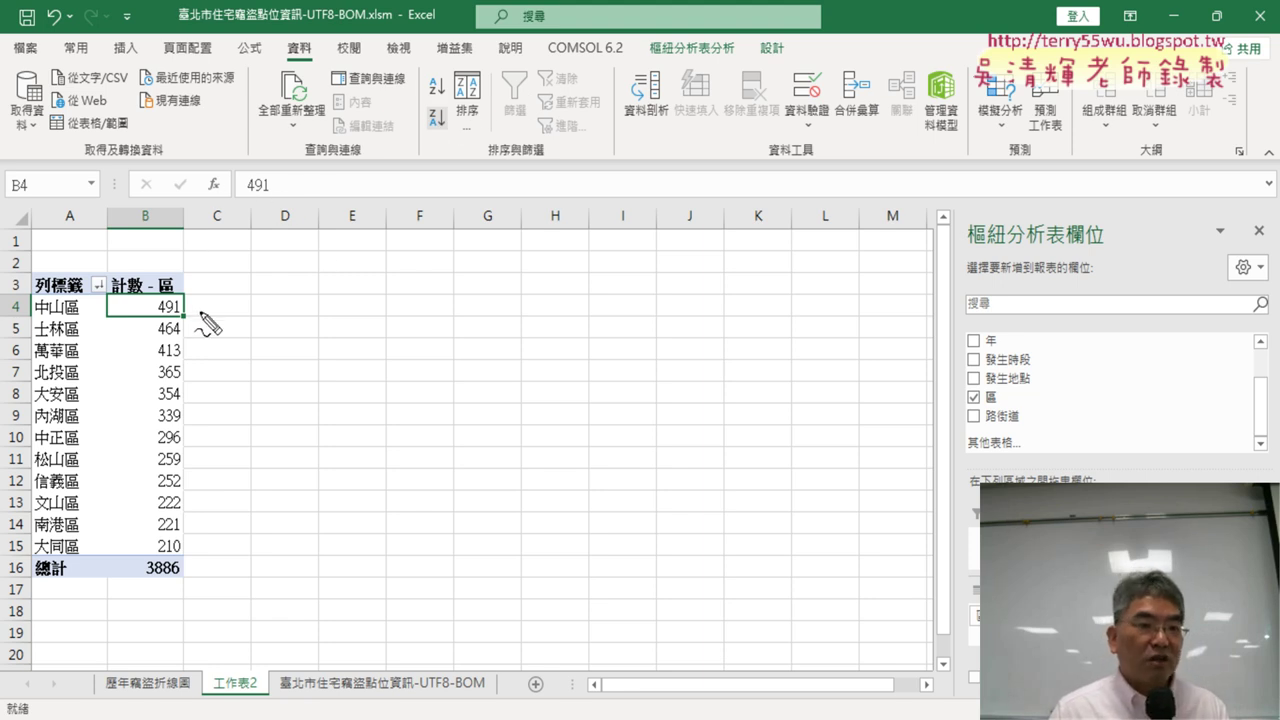
Circle the top count 491 in cell B4 and label it with an arrow and 'B4'.
left_click_drag(186, 295, 150, 296)
left_click_drag(103, 297, 187, 297)
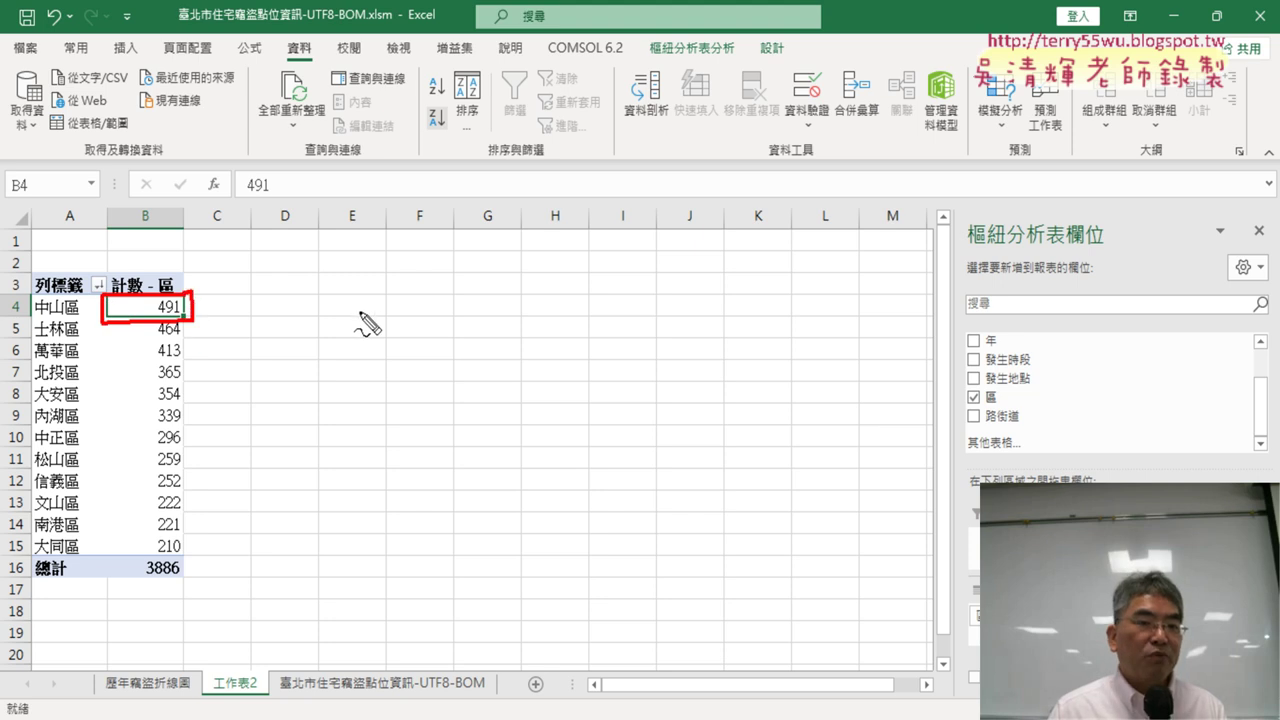
mouse_move(422, 312)
left_mouse_down()
mouse_move(214, 318)
mouse_move(245, 320)
mouse_move(250, 342)
mouse_move(300, 371)
mouse_move(305, 420)
left_mouse_up()
mouse_move(385, 357)
left_mouse_down()
mouse_move(348, 392)
mouse_move(404, 440)
left_mouse_up()
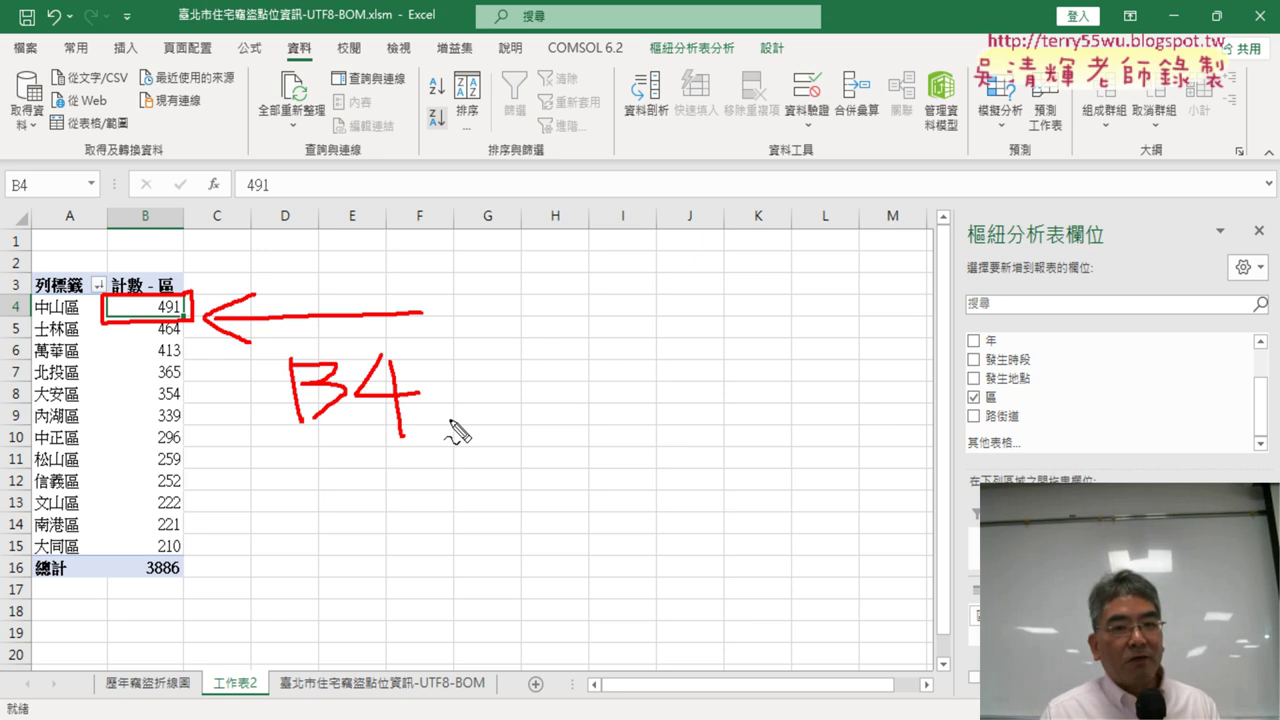
Annotate the Data tab and sort-descending button with an arrow, and underline 大同區 210.
mouse_move(312, 68)
left_mouse_down()
mouse_move(303, 20)
mouse_move(318, 70)
left_mouse_up()
left_click_drag(458, 140, 462, 142)
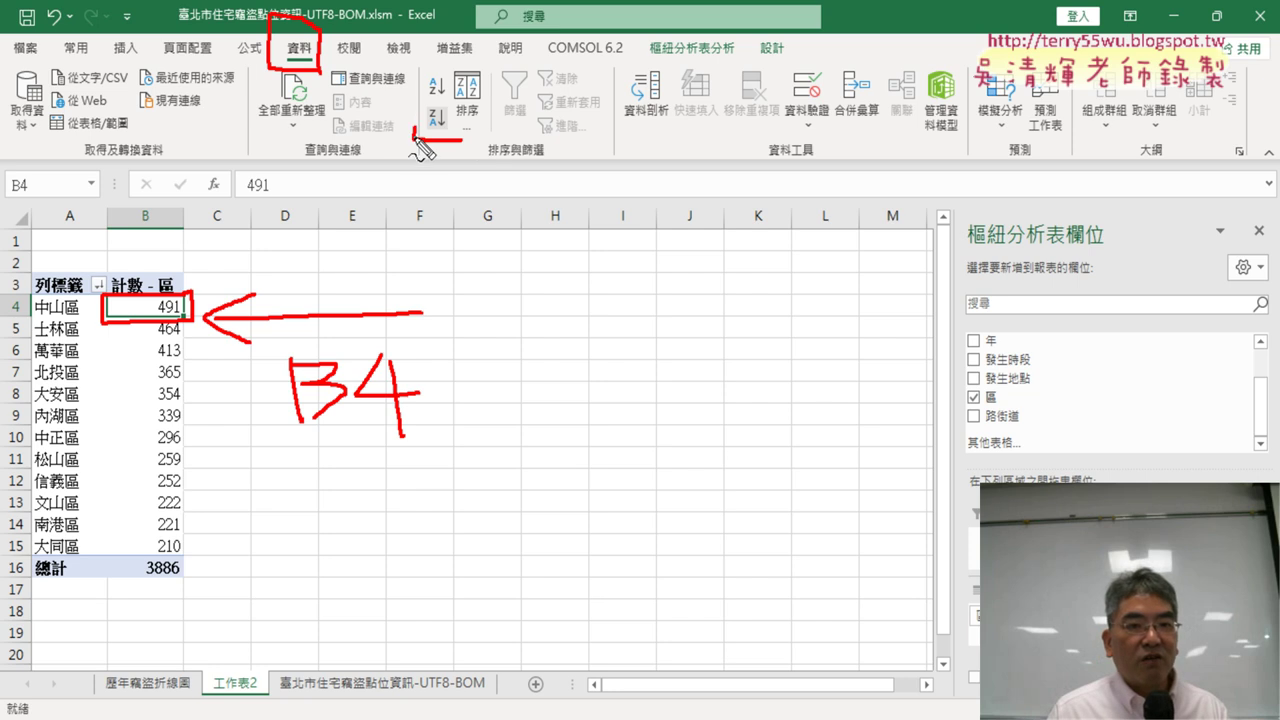
mouse_move(318, 74)
left_mouse_down()
mouse_move(422, 128)
mouse_move(404, 128)
left_mouse_up()
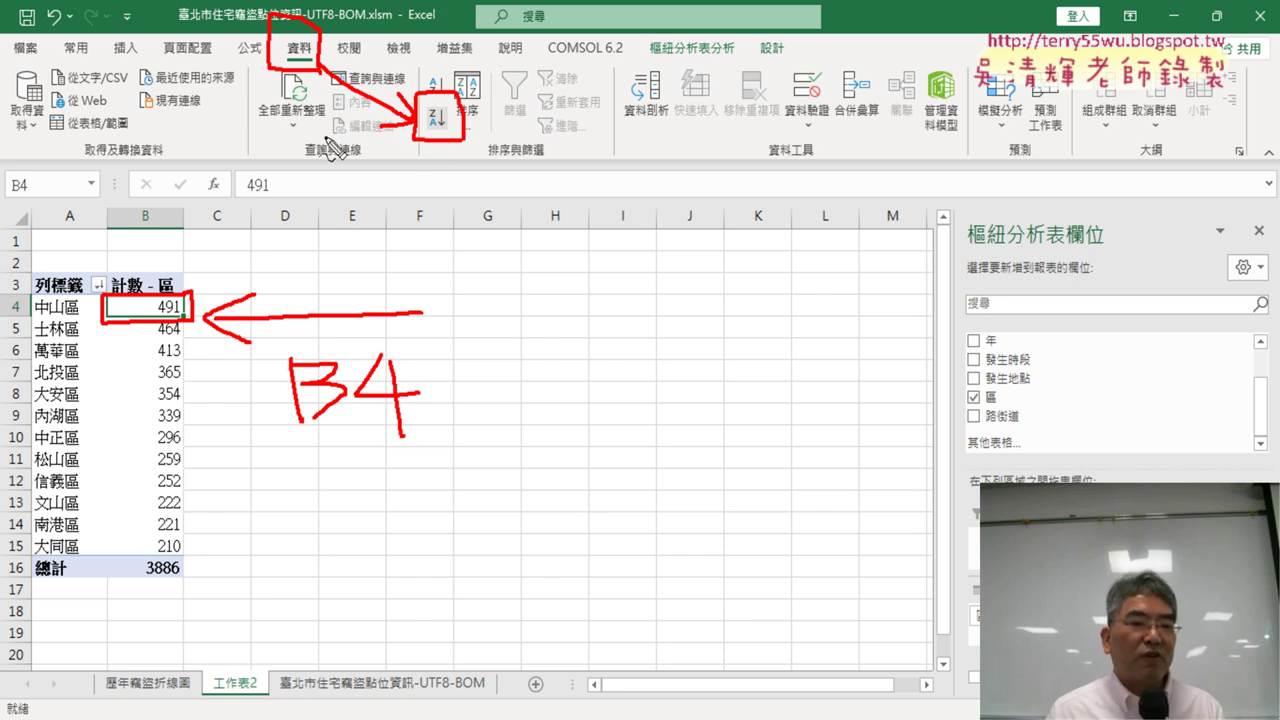
mouse_move(186, 564)
left_mouse_down()
mouse_move(62, 566)
mouse_move(18, 545)
mouse_move(205, 540)
mouse_move(196, 558)
mouse_move(165, 560)
left_mouse_up()
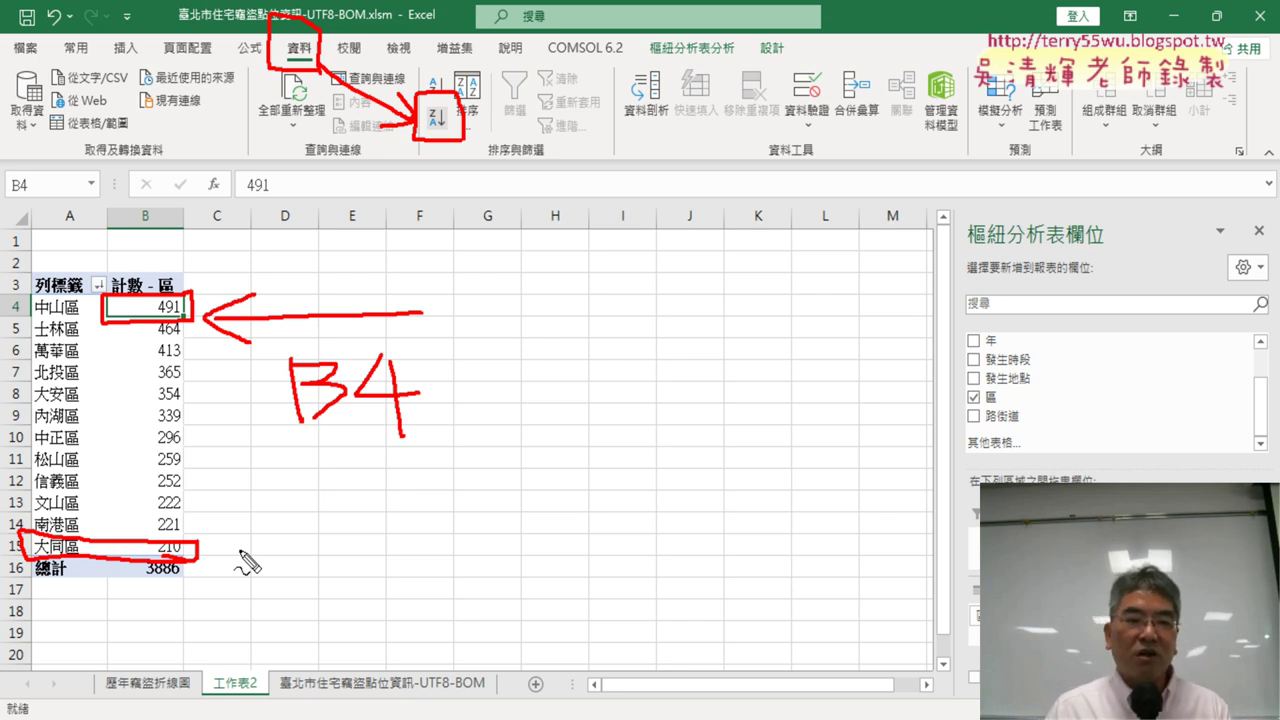
key("Escape")
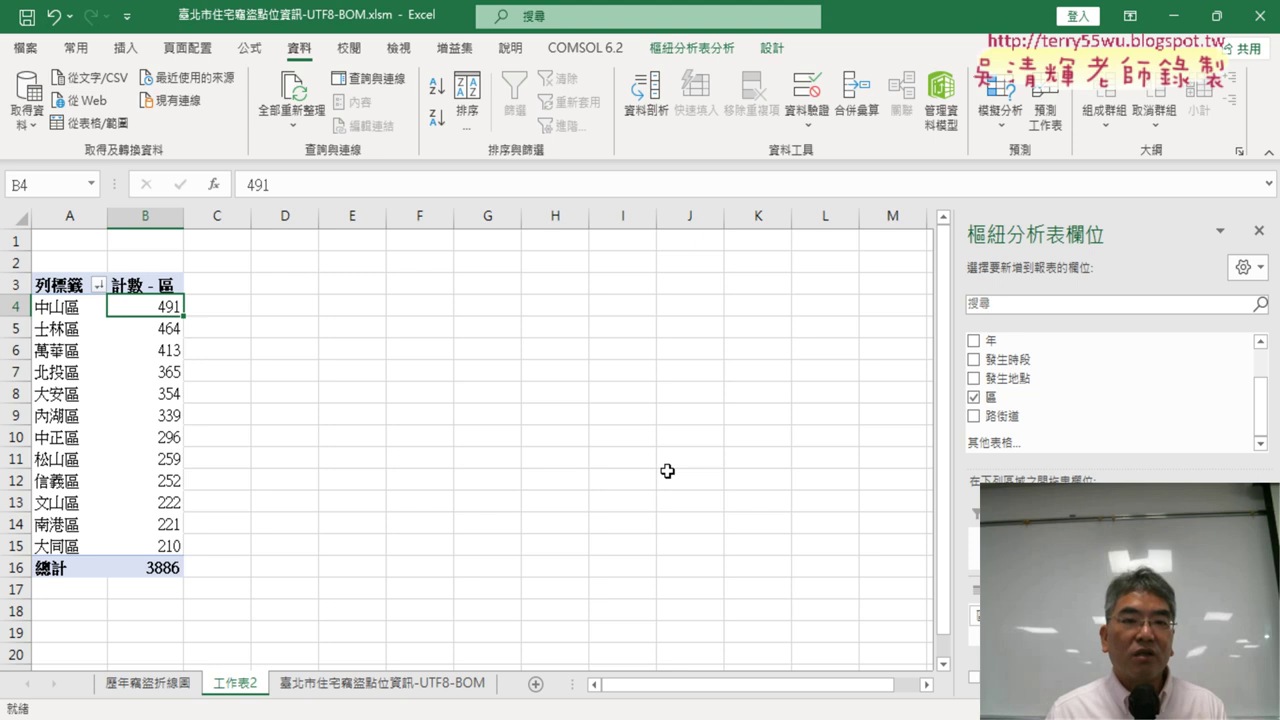
Browse the PivotChart and Insert pie options without inserting a chart, returning to PivotTable Analyze.
left_click(709, 54)
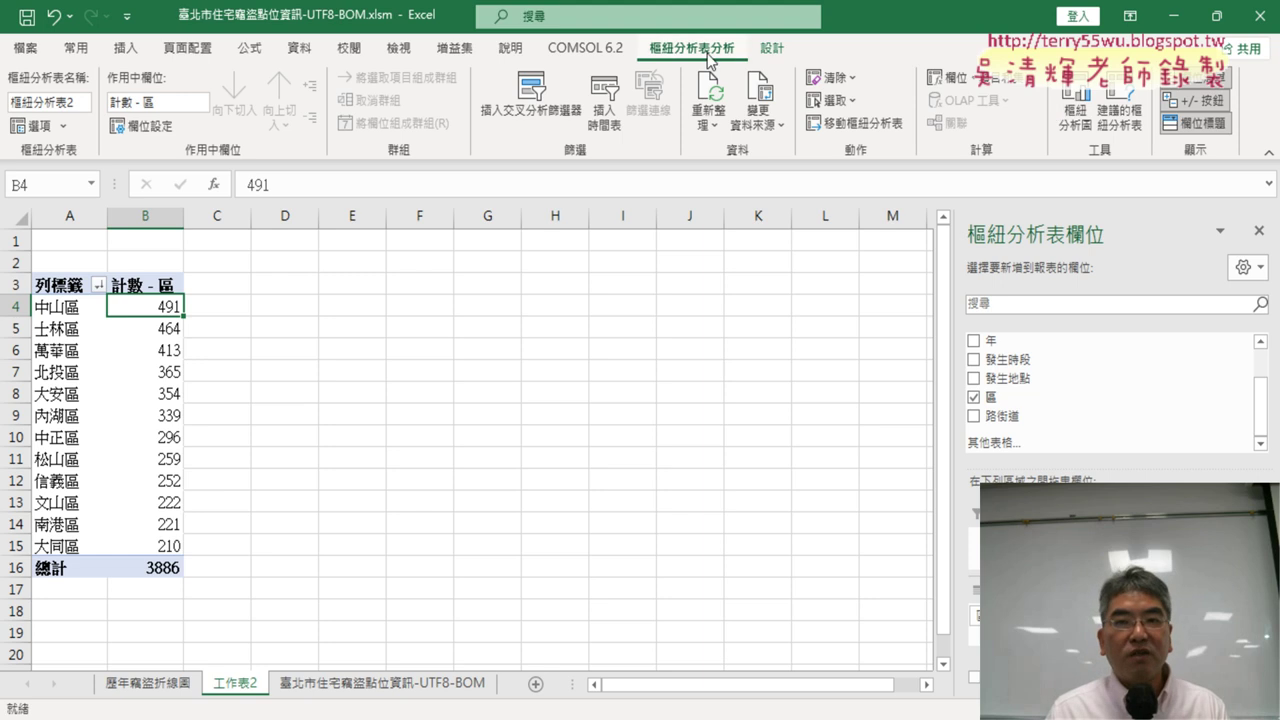
left_click(1078, 112)
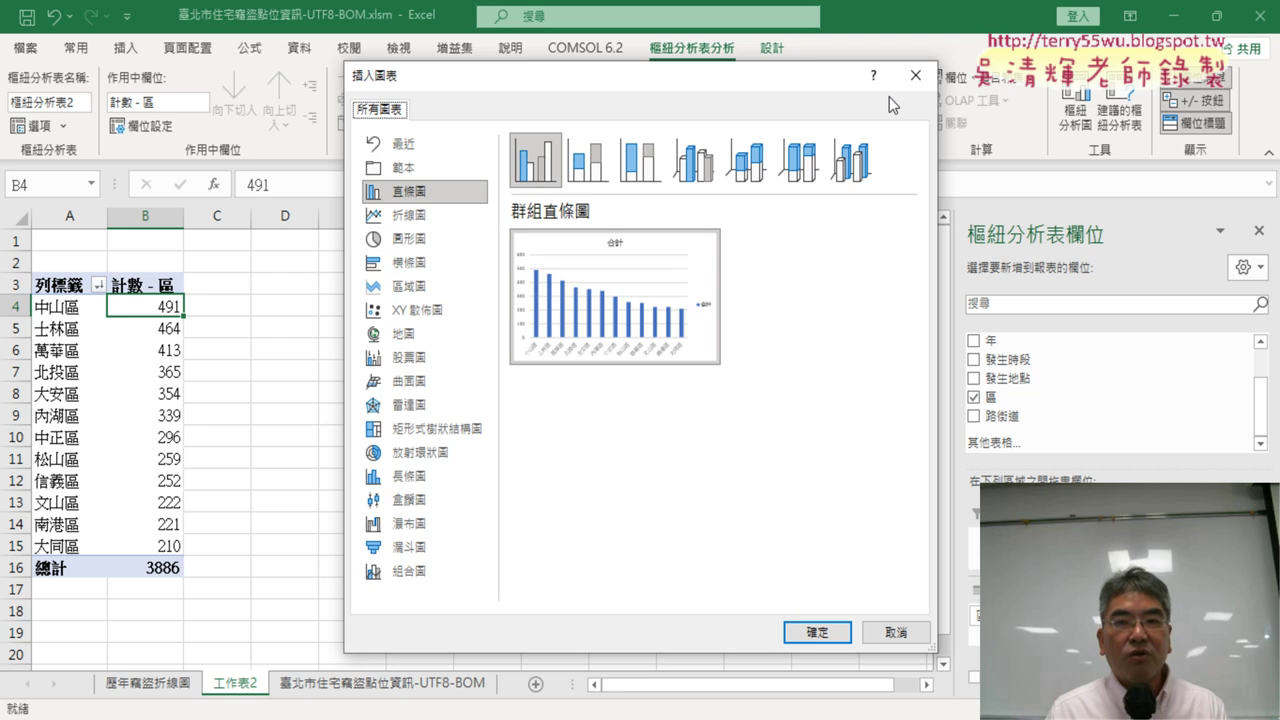
left_click(915, 75)
left_click(126, 50)
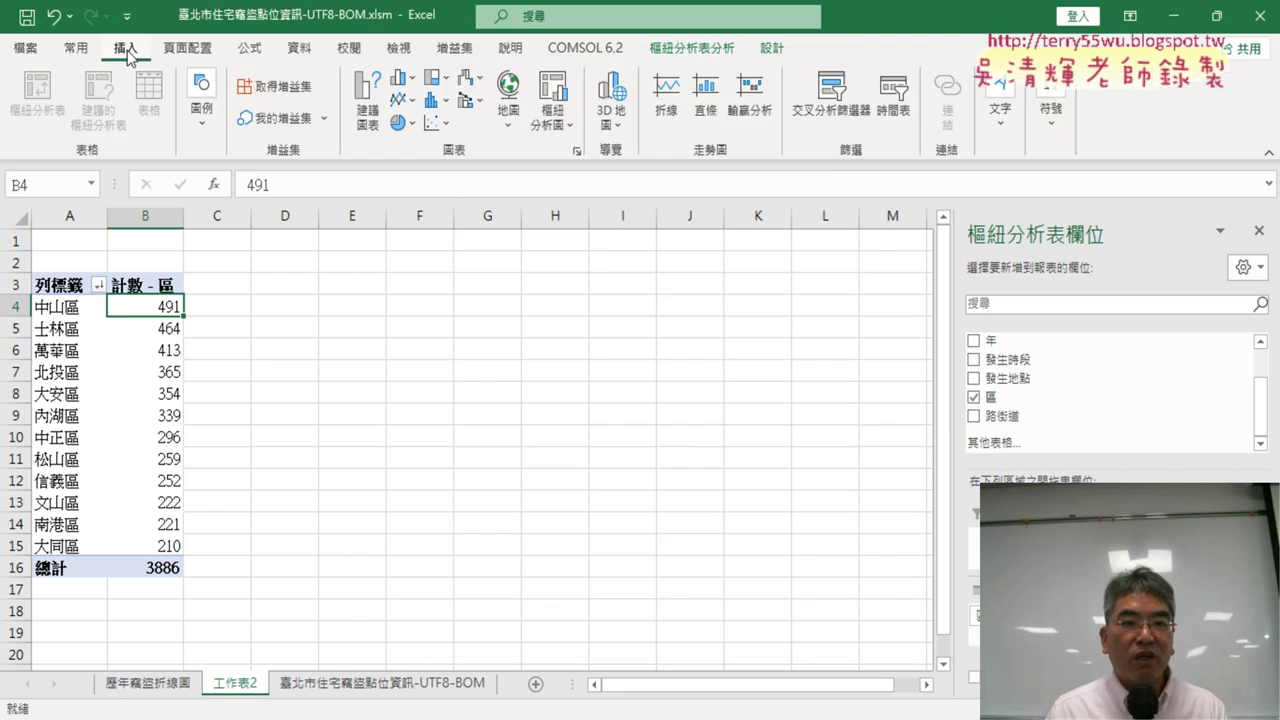
left_click(411, 123)
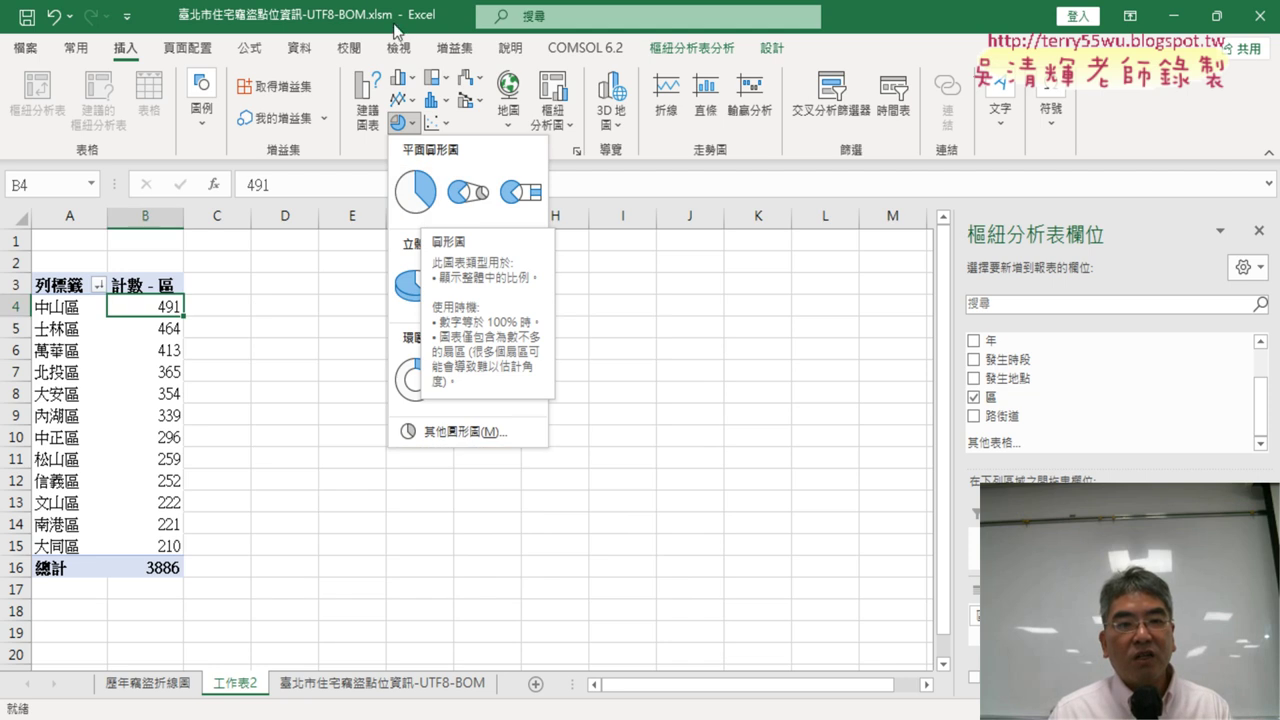
left_click(694, 55)
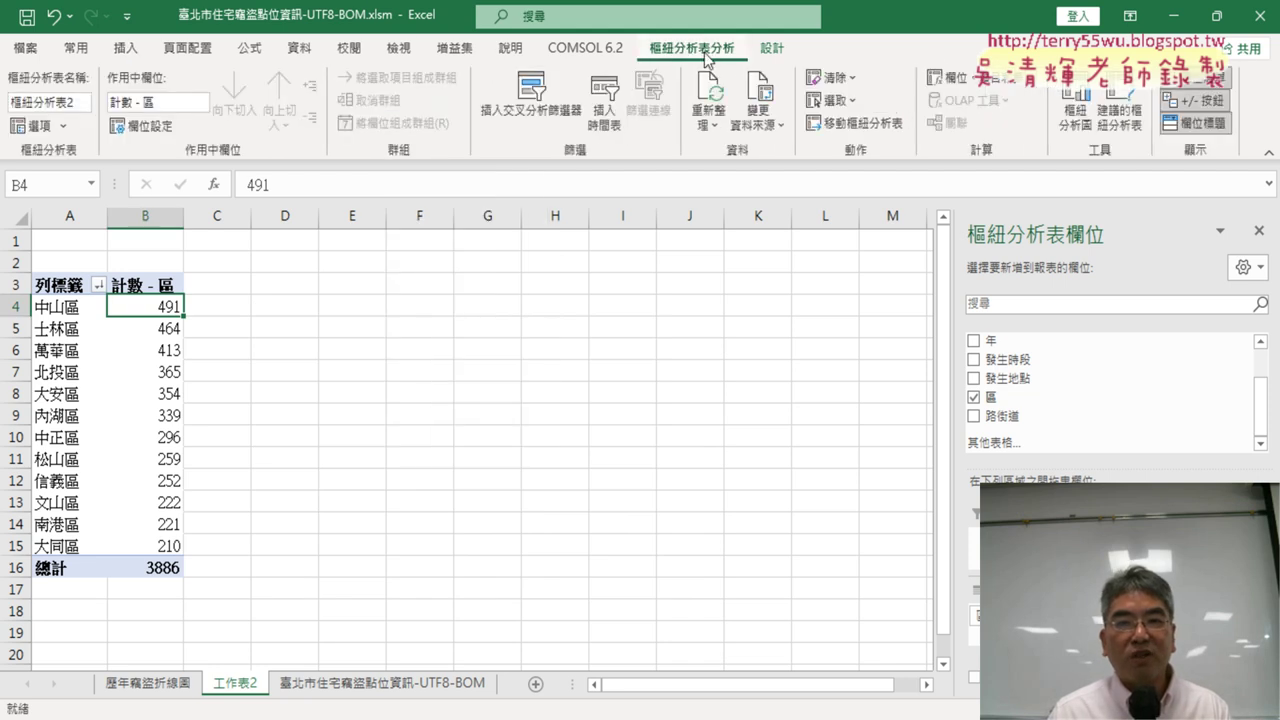
Insert a flat 2-D Pie PivotChart of the district counts after previewing the 3-D Pie.
left_click(1078, 115)
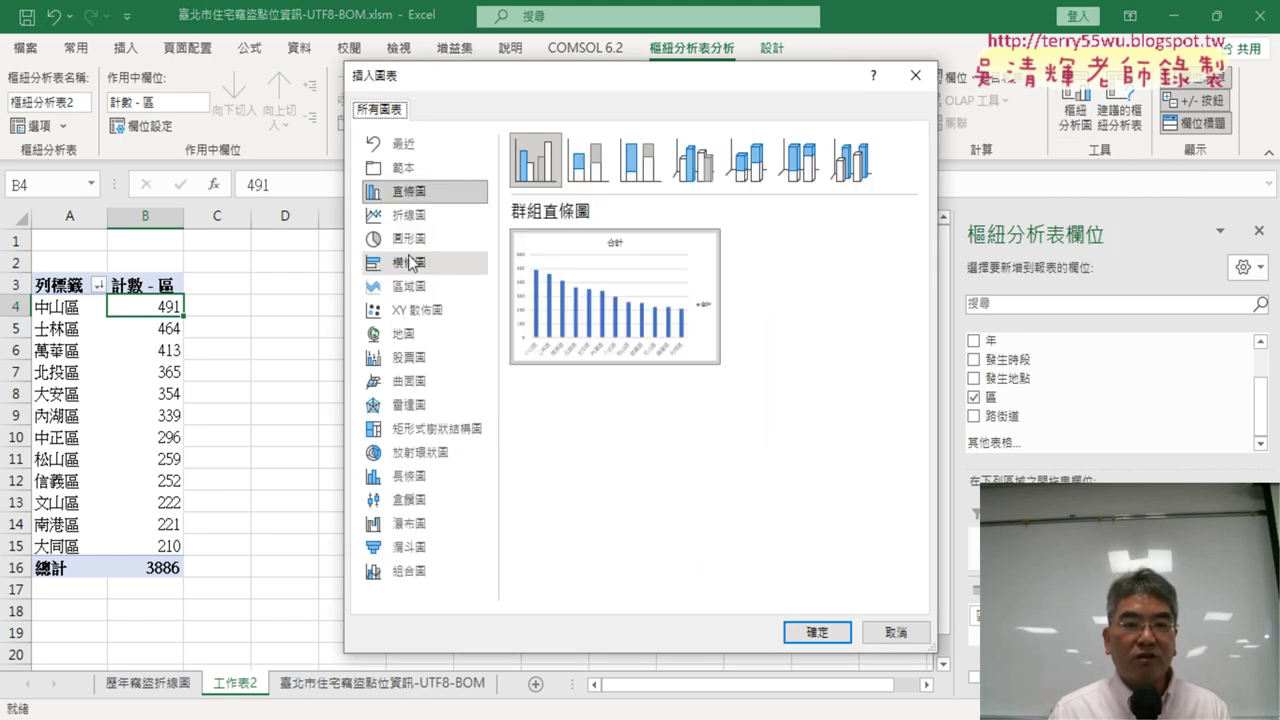
left_click(414, 250)
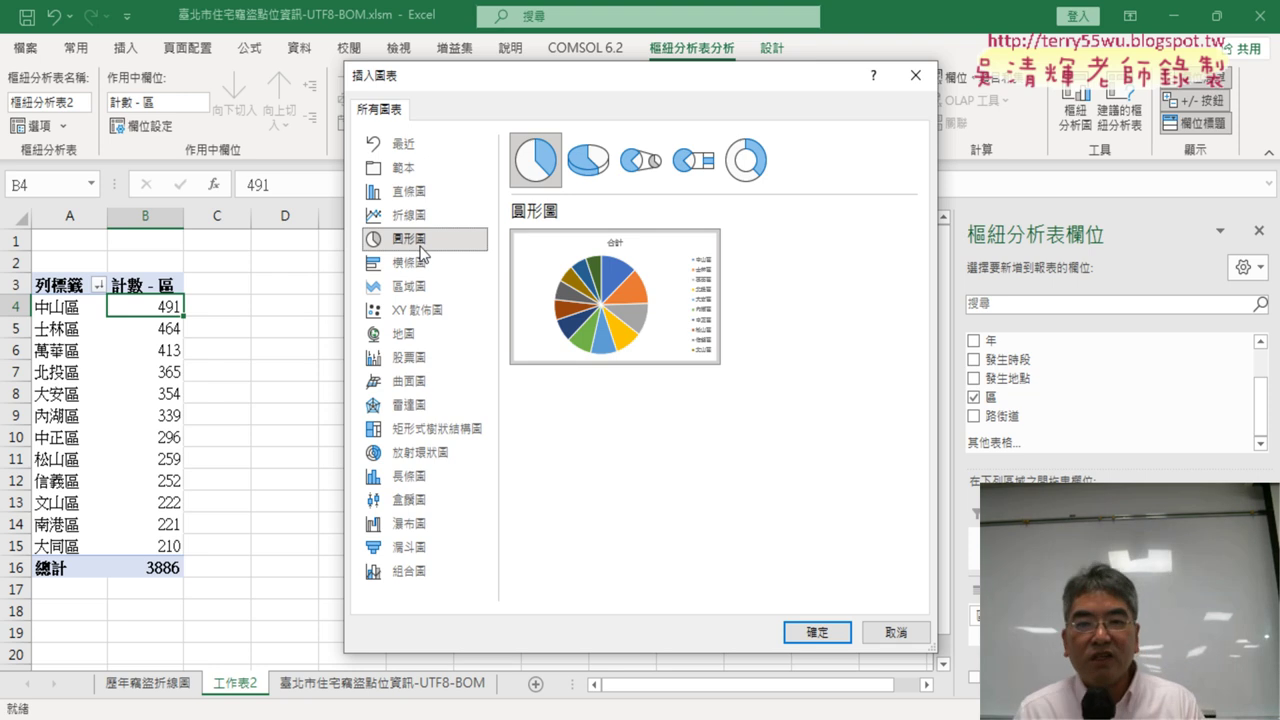
left_click(590, 176)
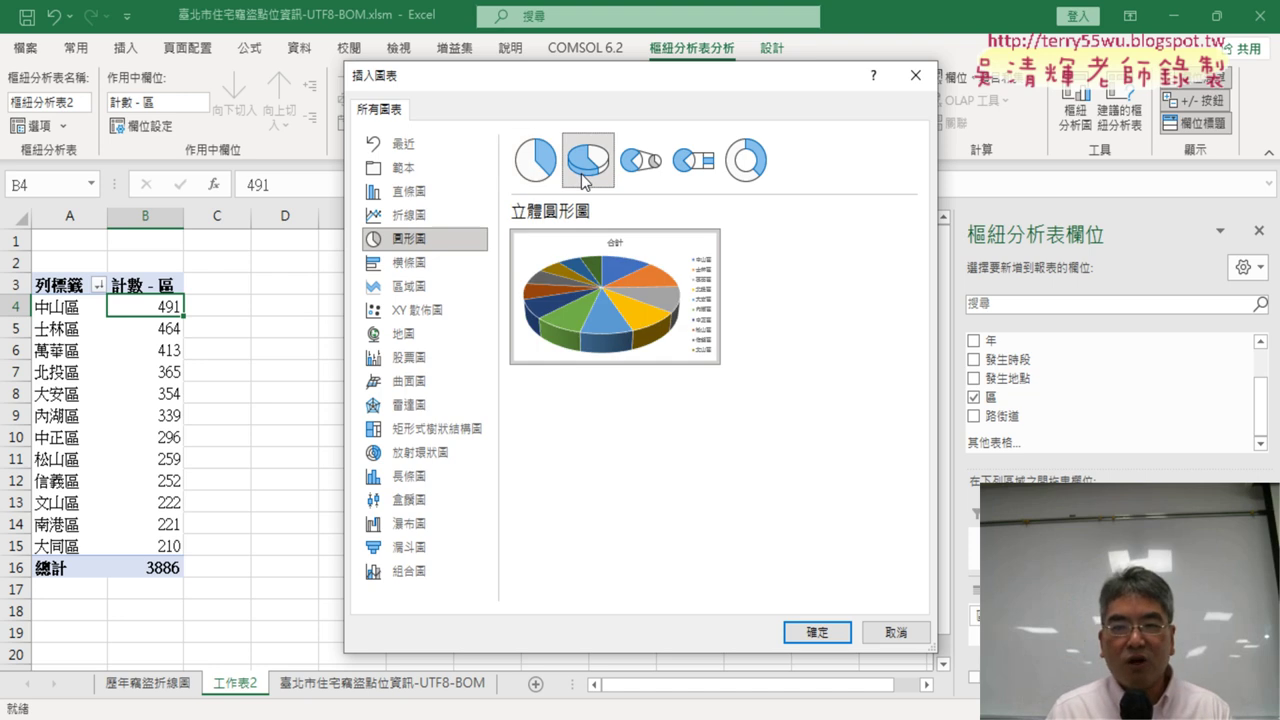
mouse_move(629, 322)
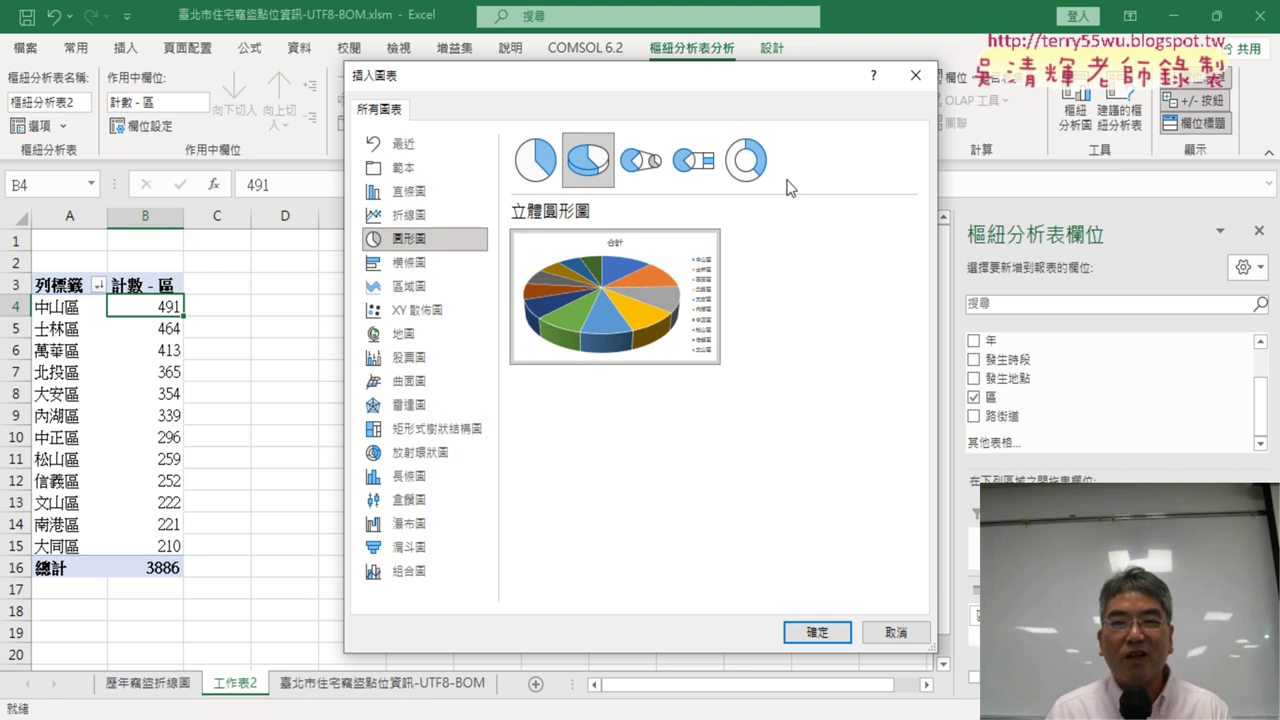
left_click(536, 188)
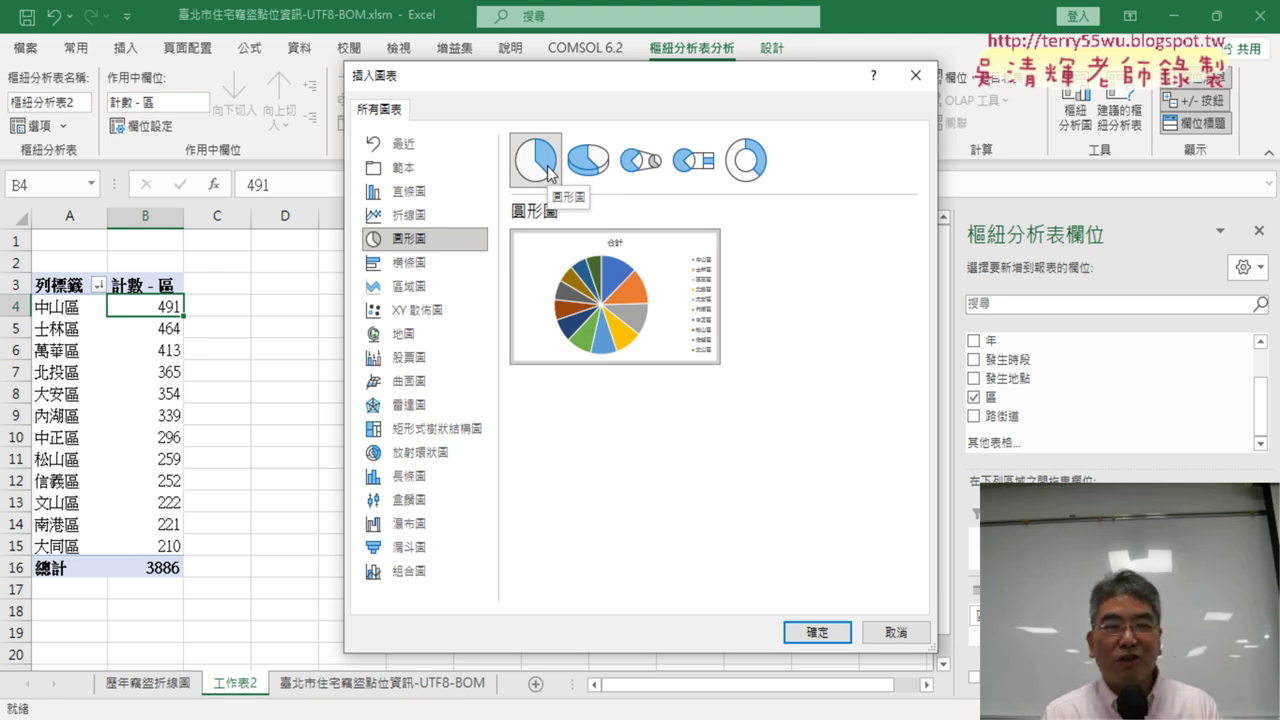
left_click(818, 630)
Move and enlarge the pie chart beside the pivot table, and narrow column C.
left_click_drag(317, 369, 313, 315)
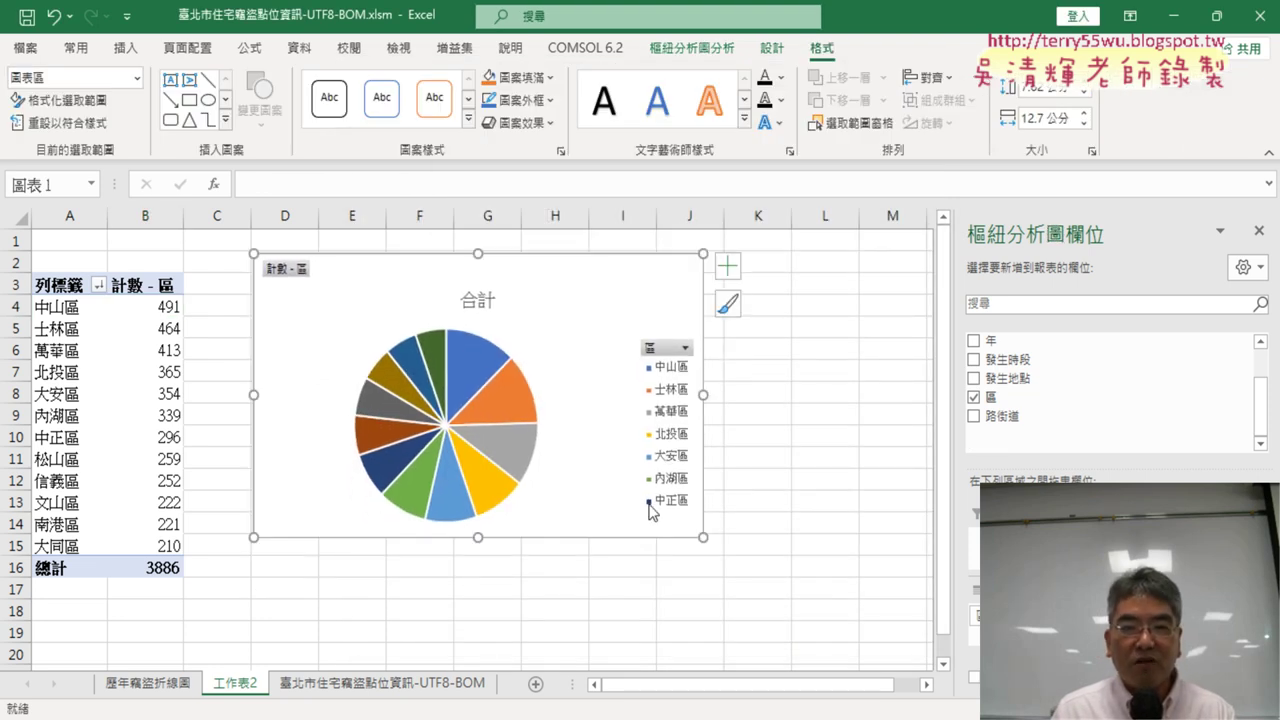
mouse_move(698, 533)
left_mouse_down()
mouse_move(918, 655)
mouse_move(258, 520)
left_mouse_up()
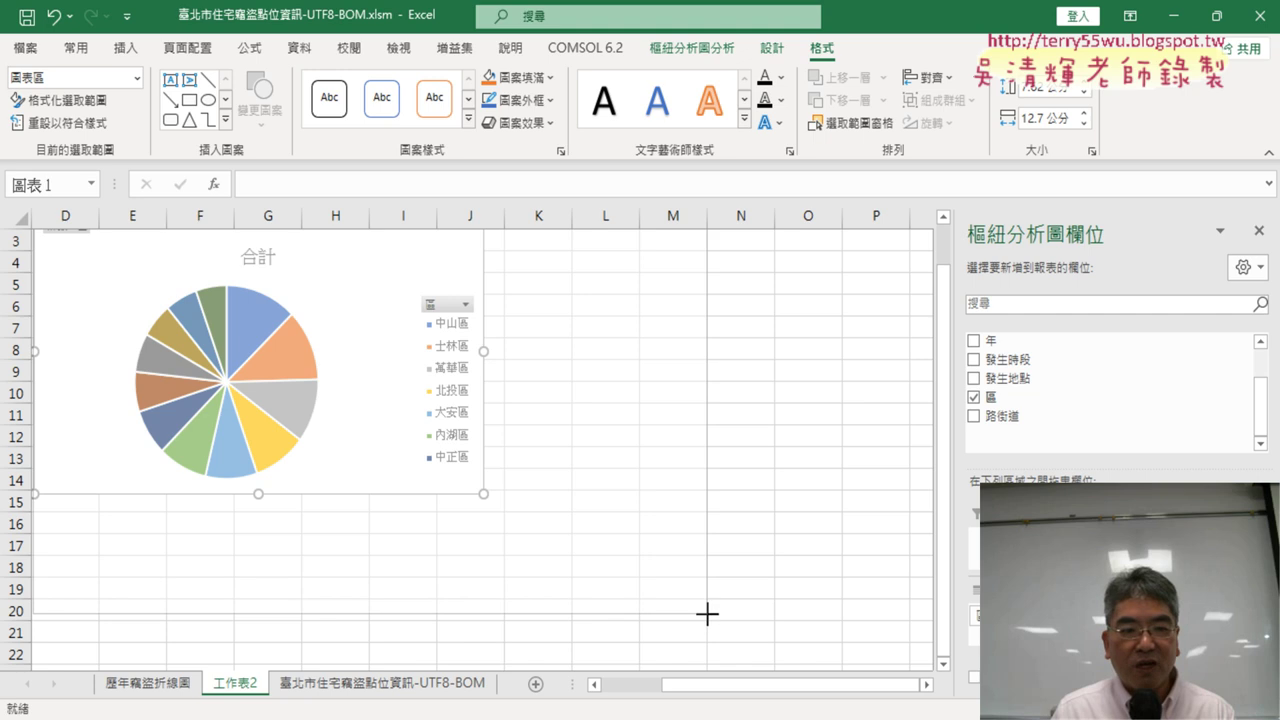
left_click_drag(258, 520, 703, 617)
left_click_drag(799, 698, 737, 698)
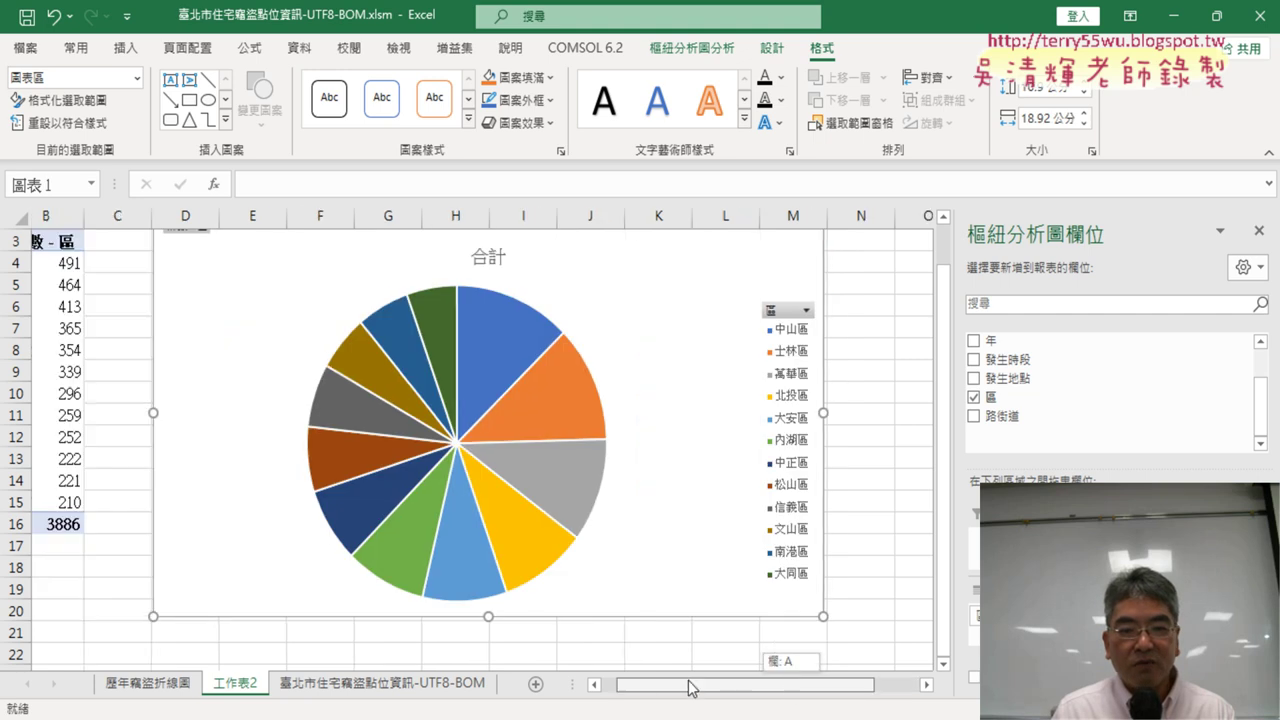
scroll(487, 366, "up", 1)
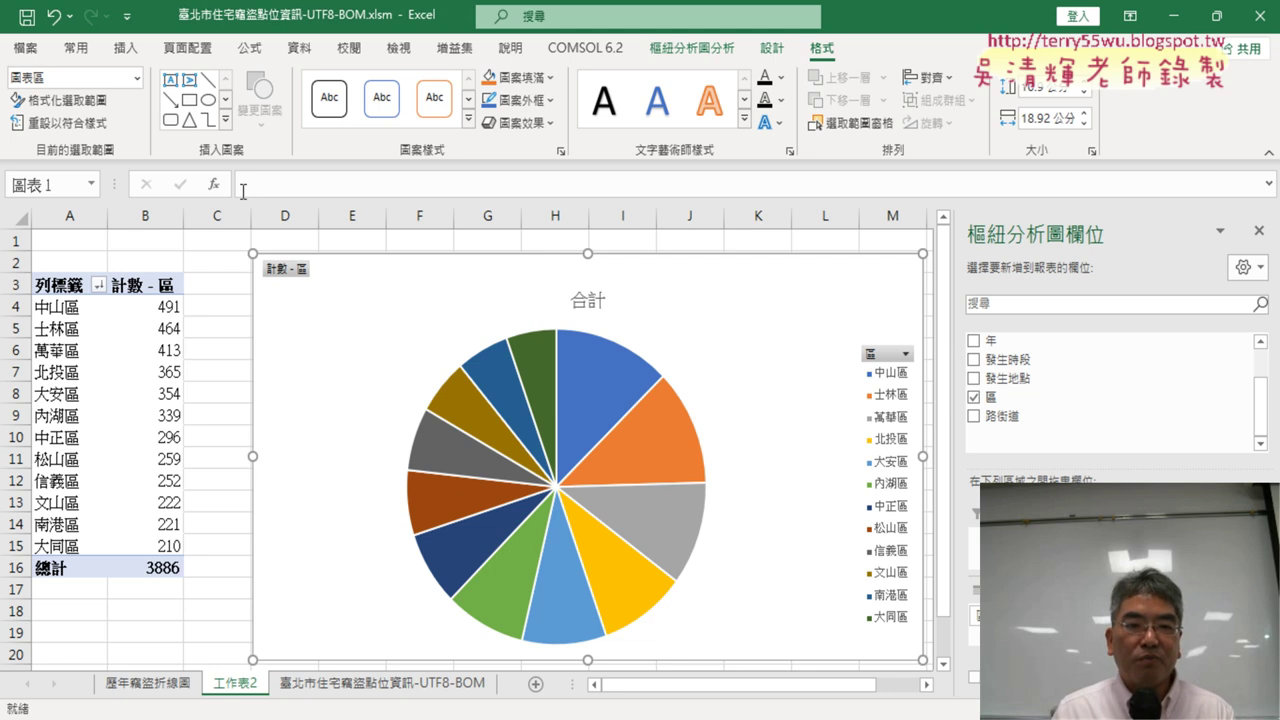
left_click_drag(251, 217, 216, 217)
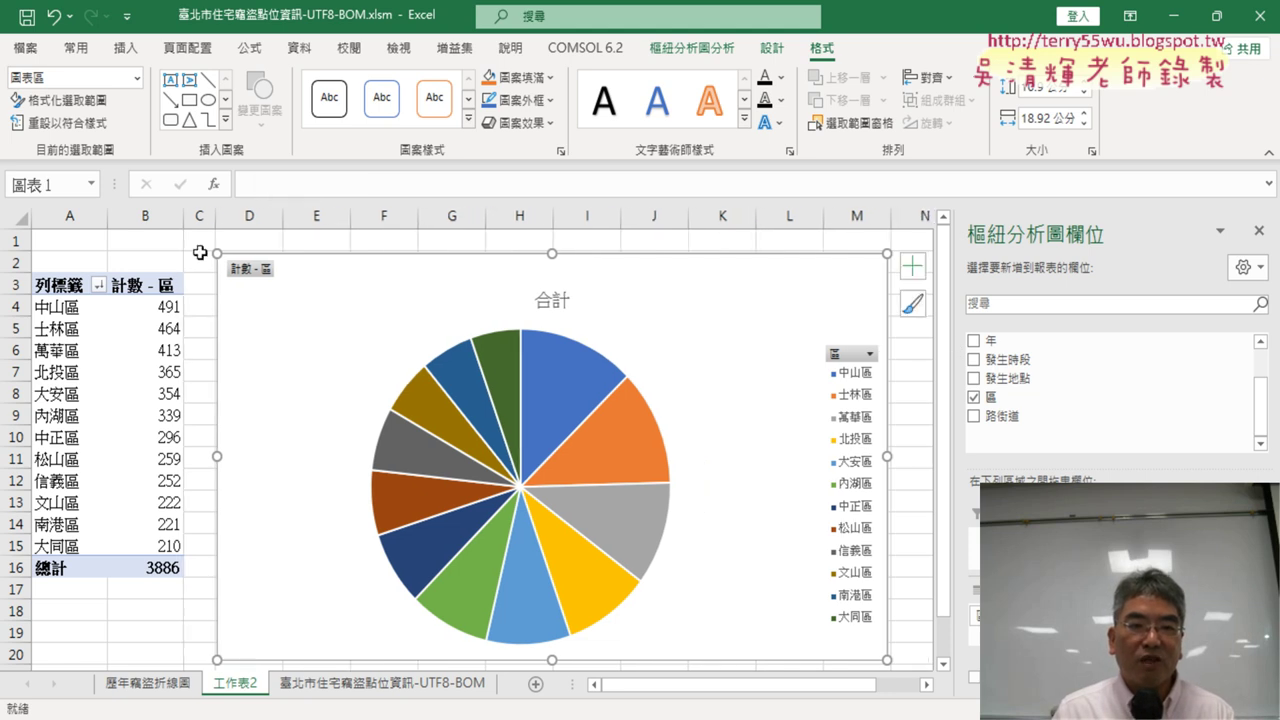
left_click(195, 213)
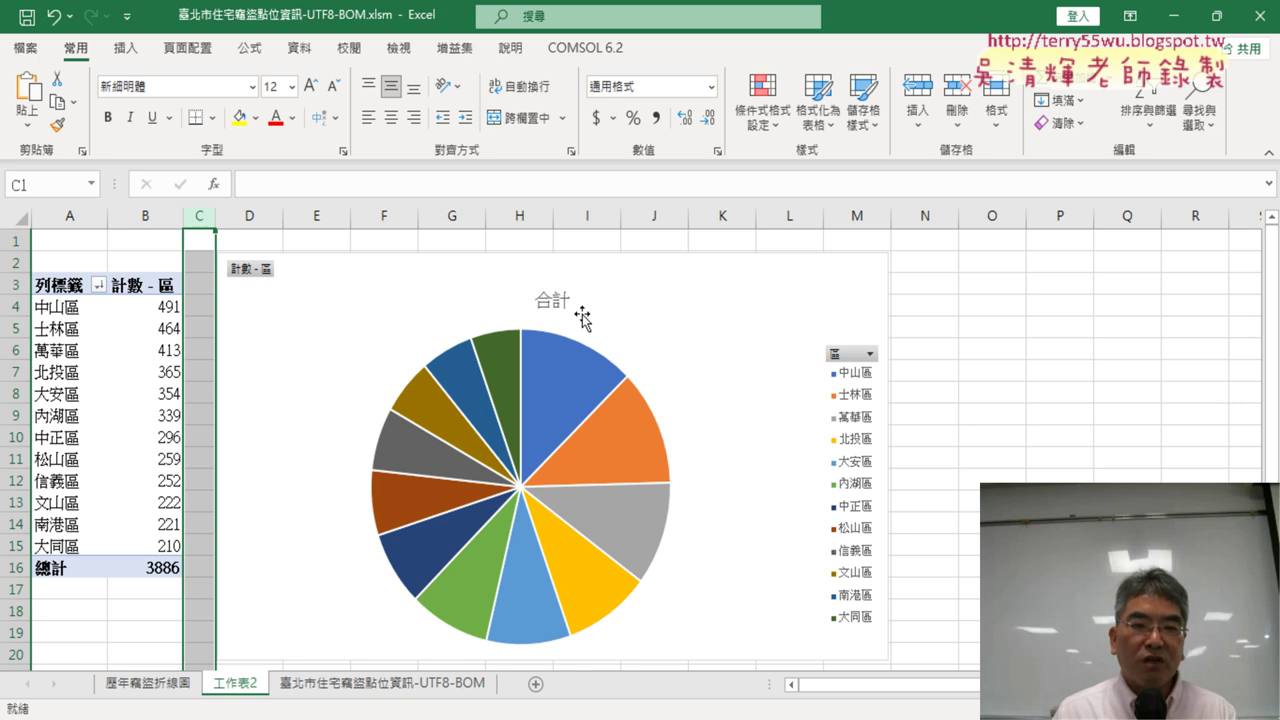
Change the pie chart title from 合計 to 各區比例圖.
left_click(553, 300)
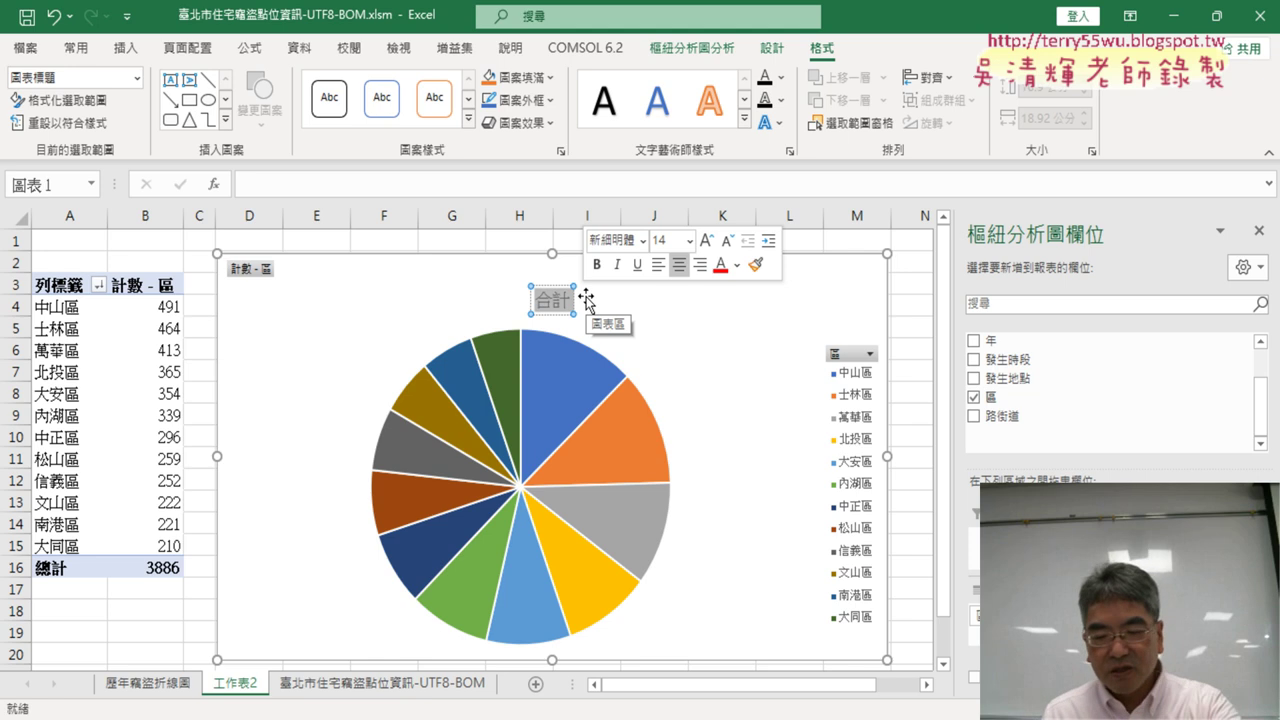
type("ㄍㄜ")
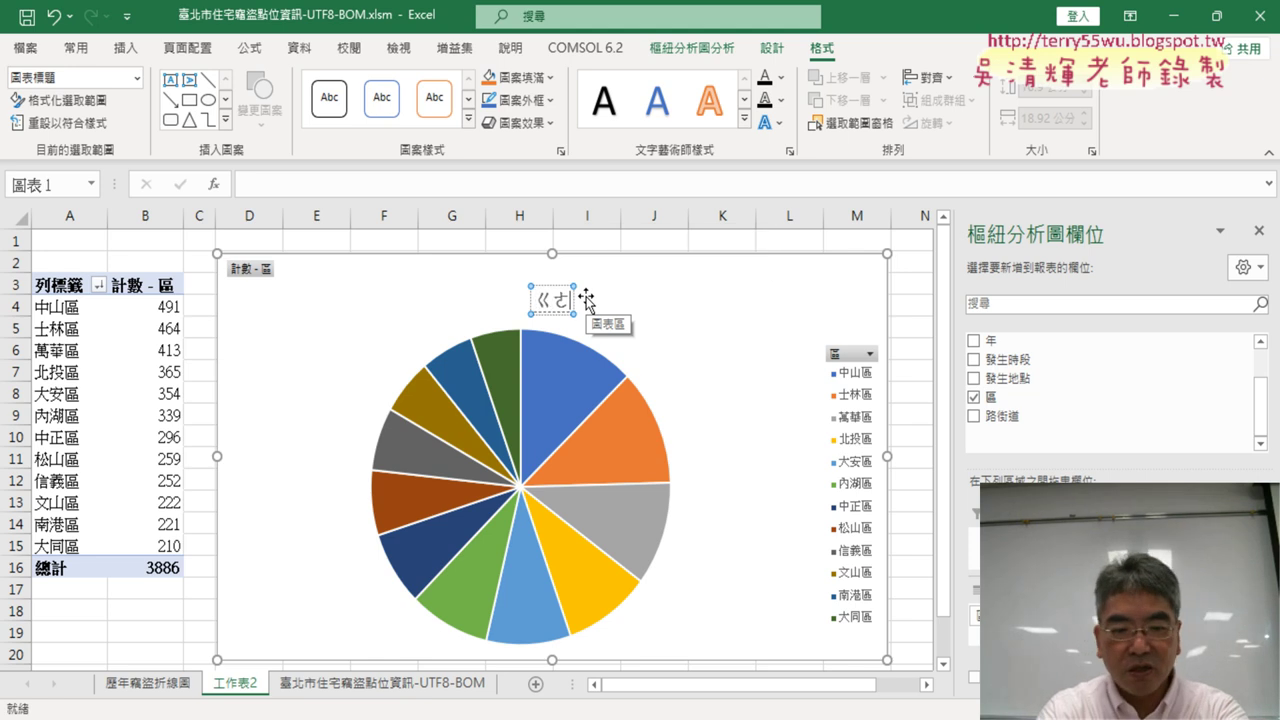
type("各區比例")
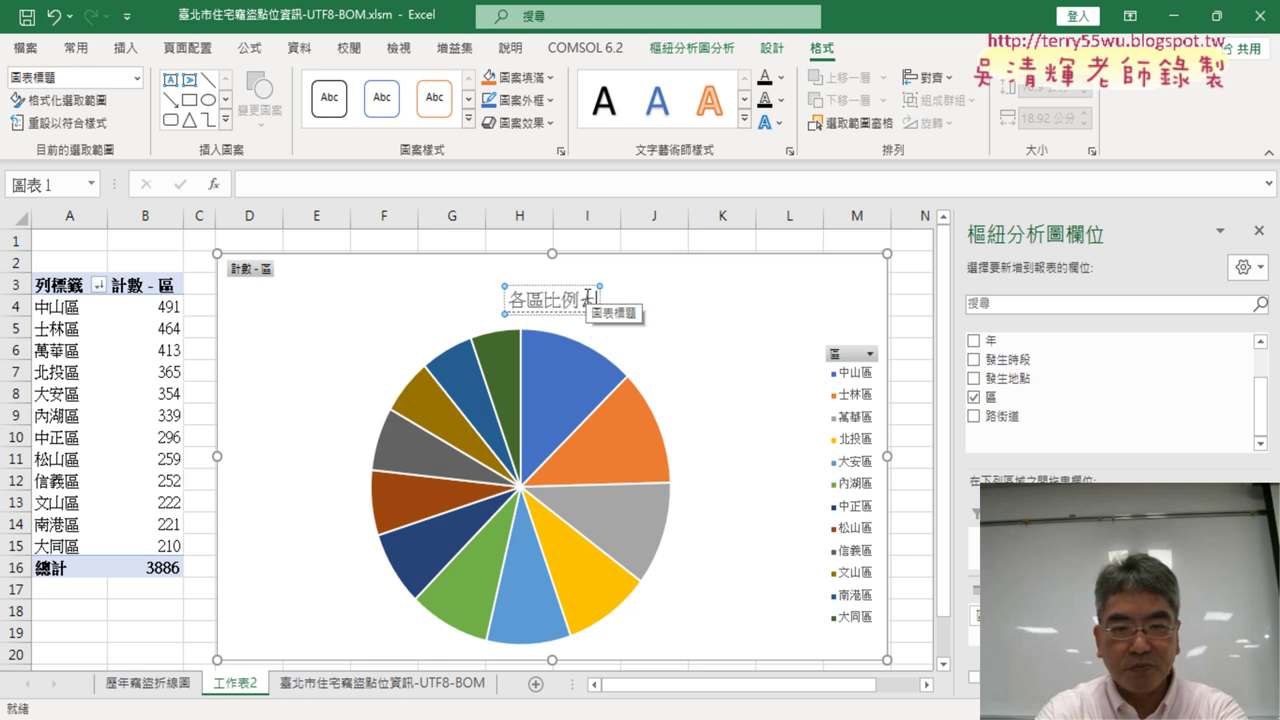
type("圖")
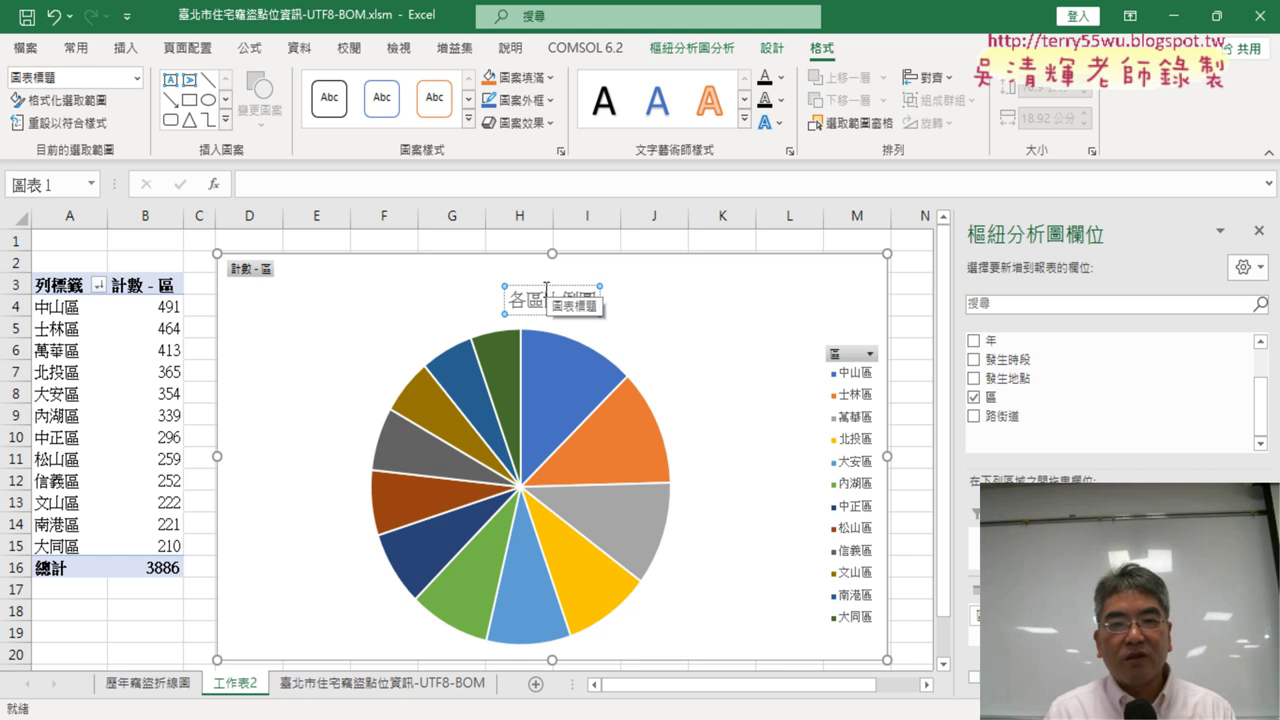
left_click(511, 299)
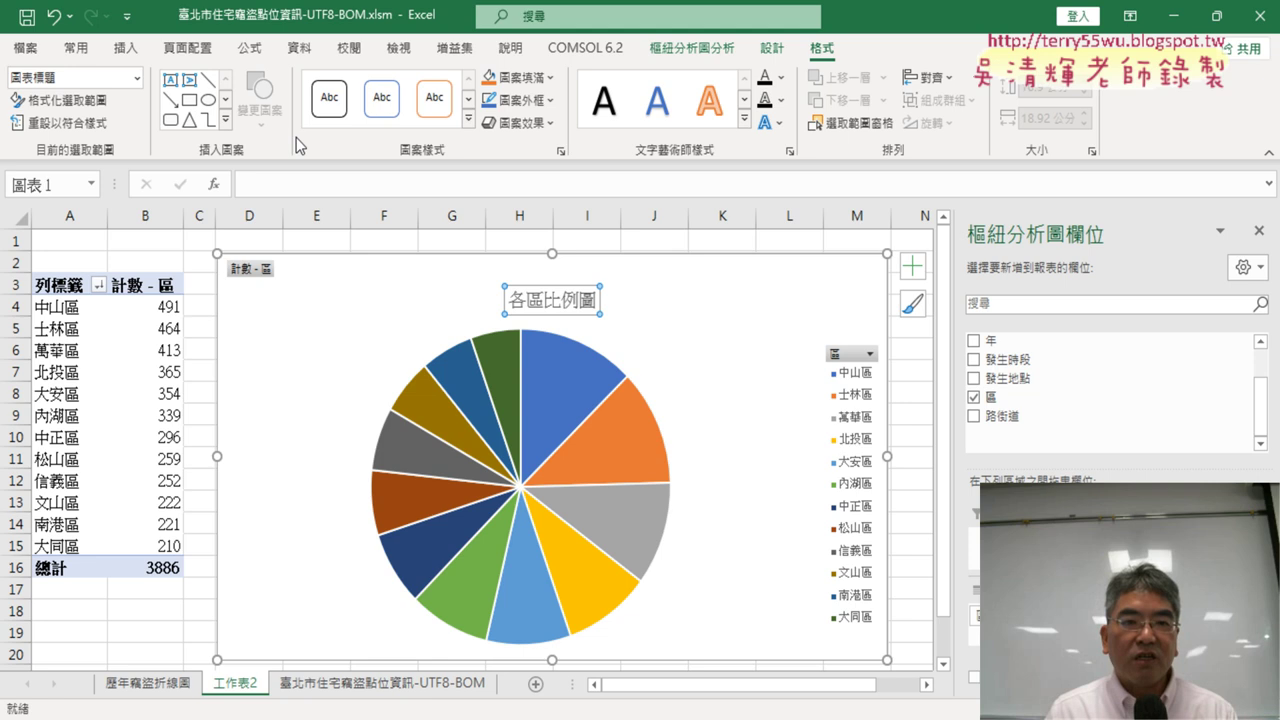
Make the chart title 各區比例圖 bold at font size 18.
left_click(76, 47)
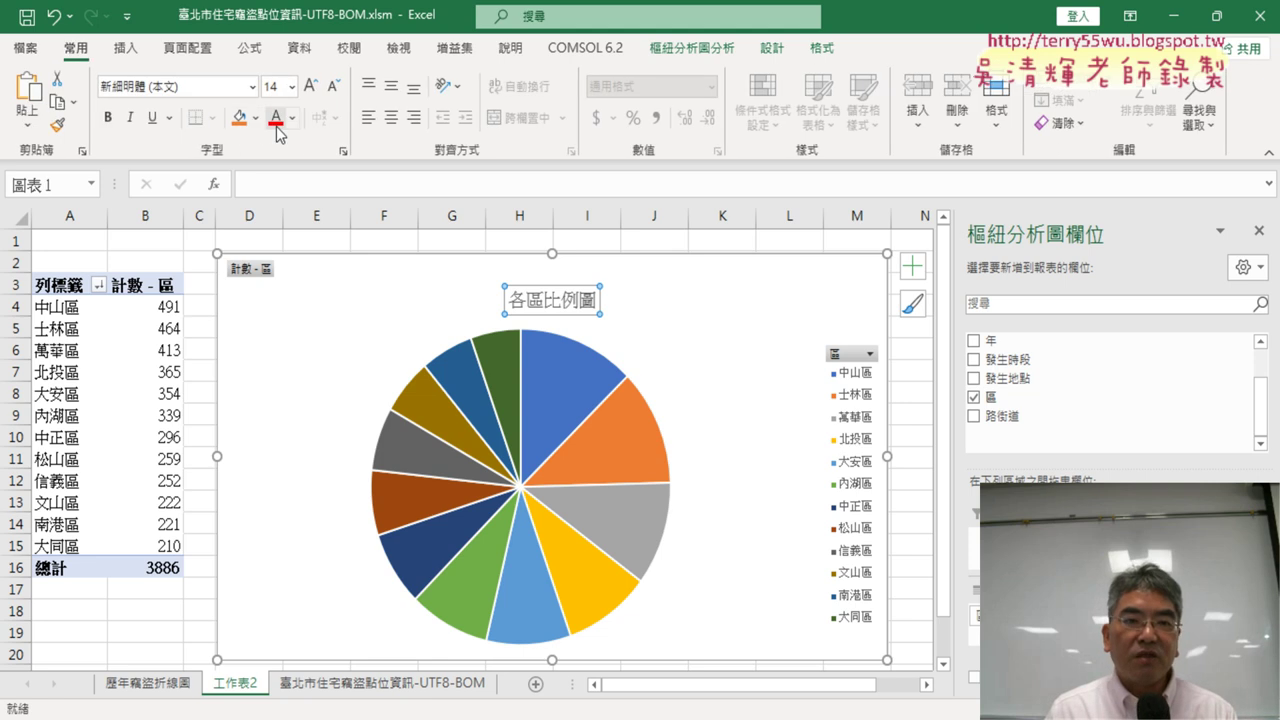
left_click(110, 120)
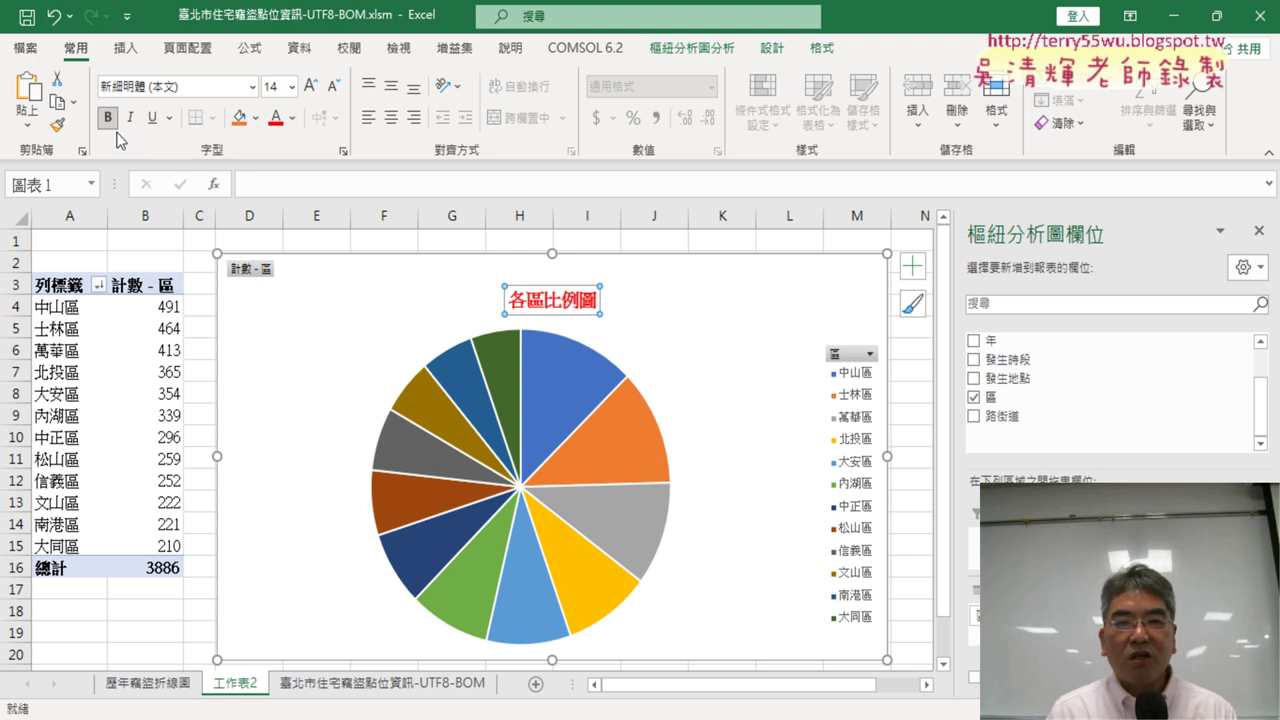
left_click(292, 86)
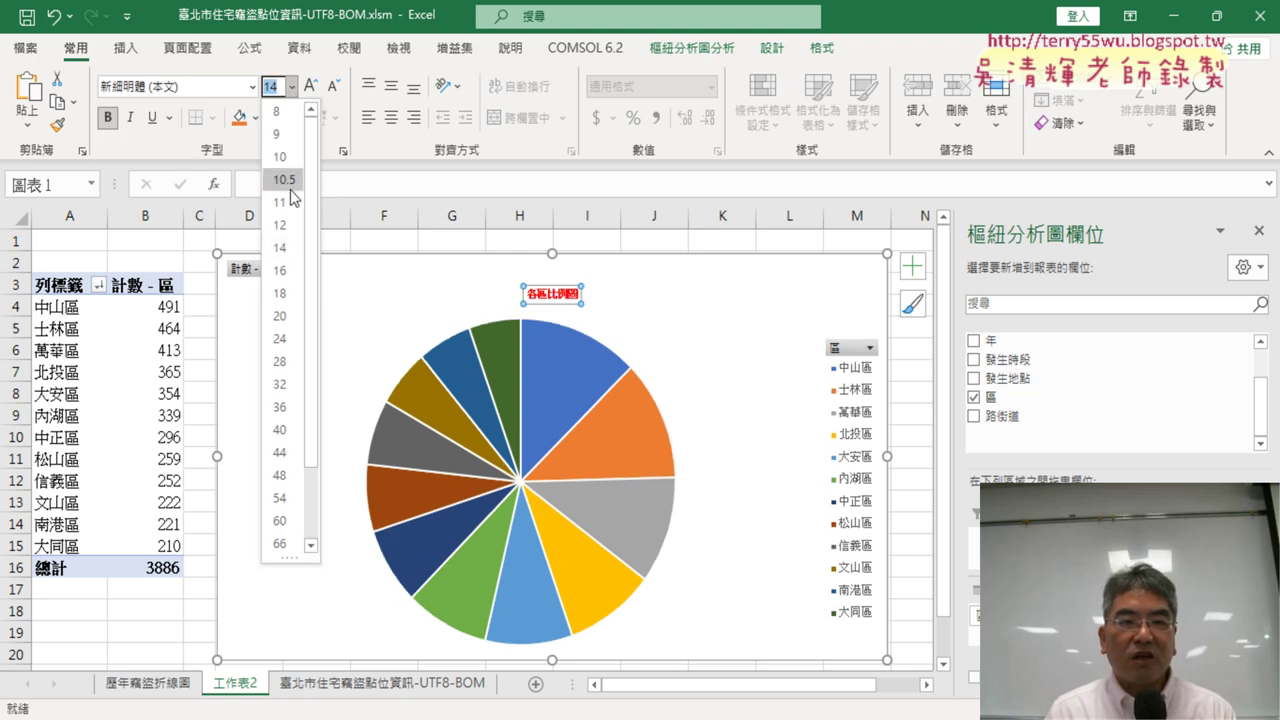
left_click(283, 294)
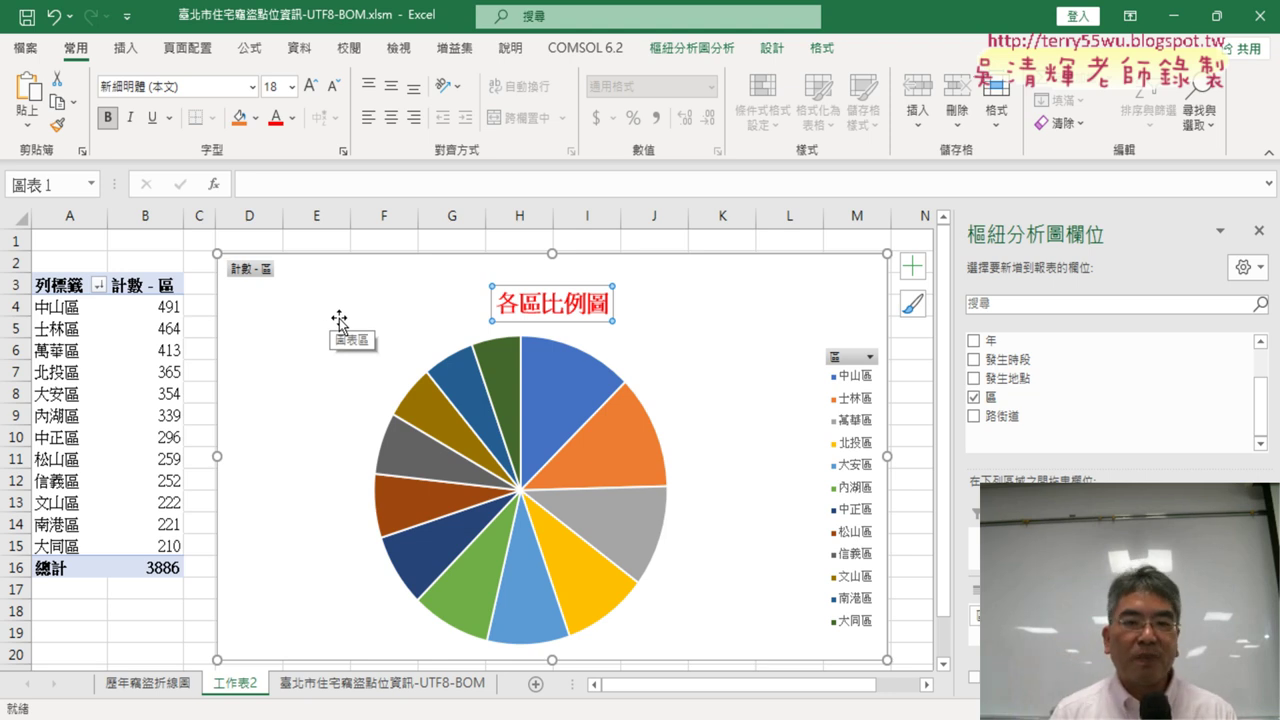
left_click(757, 314)
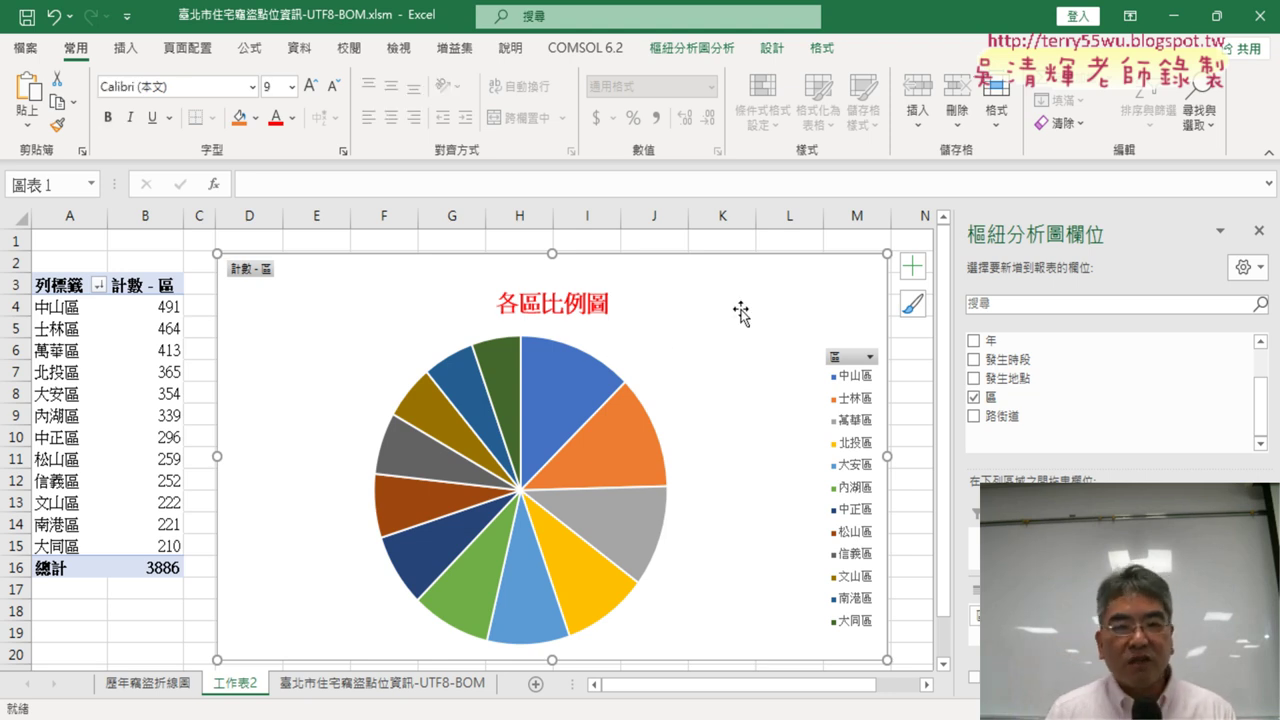
left_click(550, 305)
left_click_drag(500, 303, 603, 314)
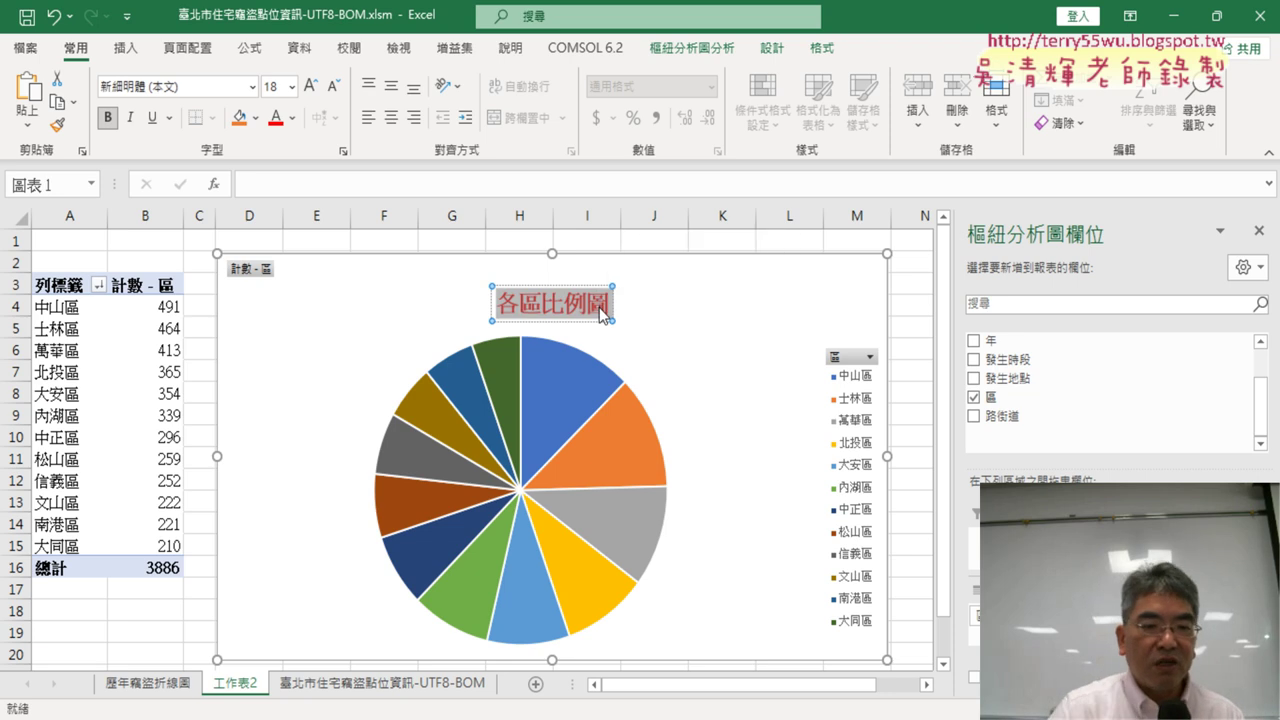
Rename sheet 工作表2 to 各區比例圖.
left_click(254, 684)
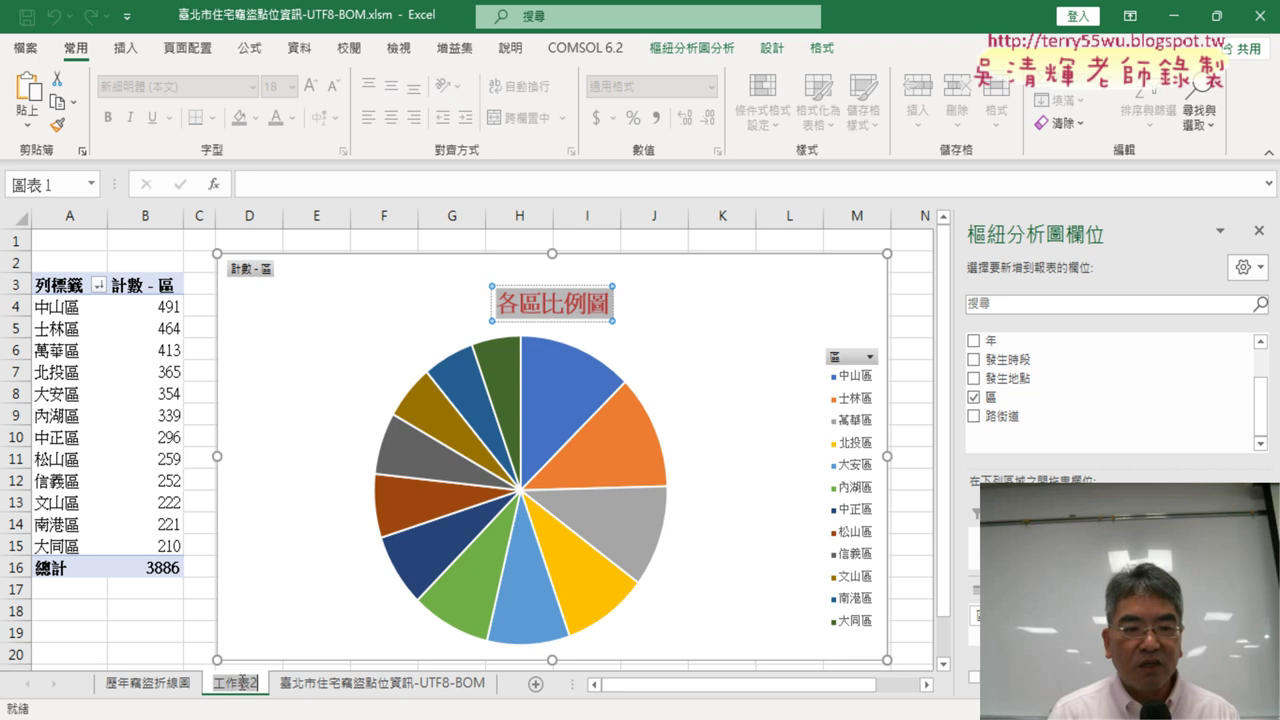
type("各區比例圖")
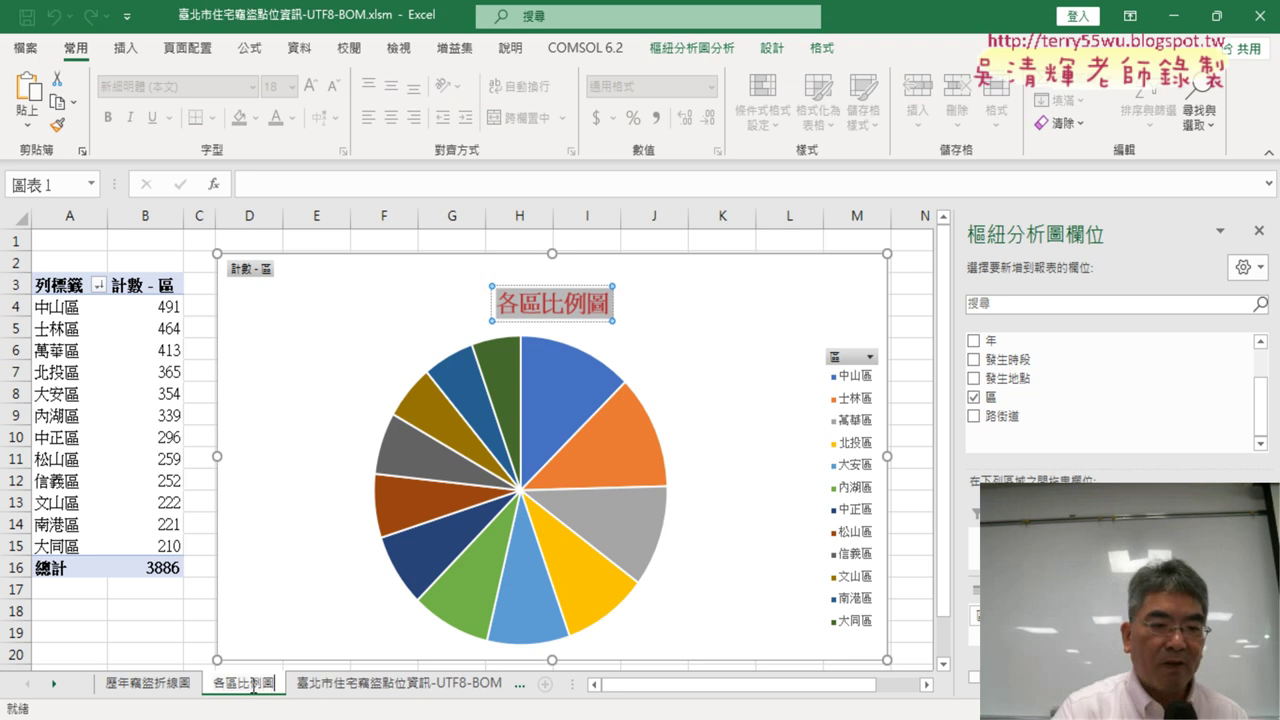
key("Return")
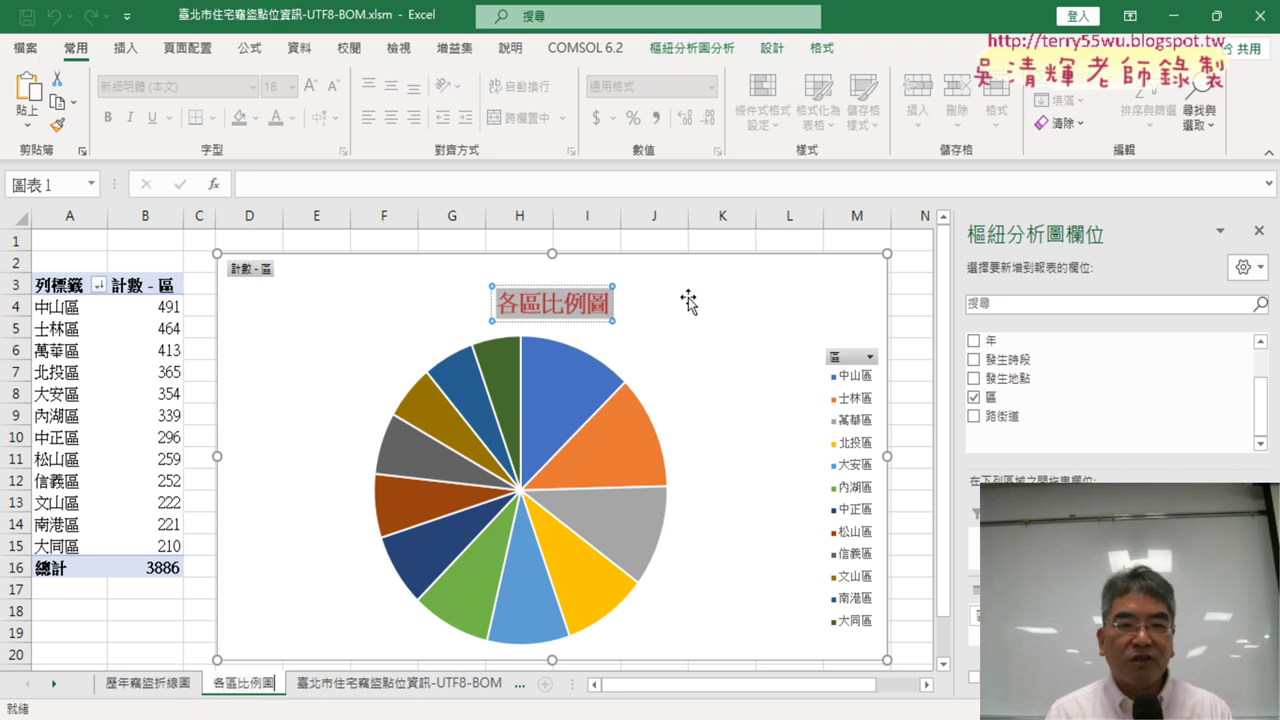
left_click(686, 294)
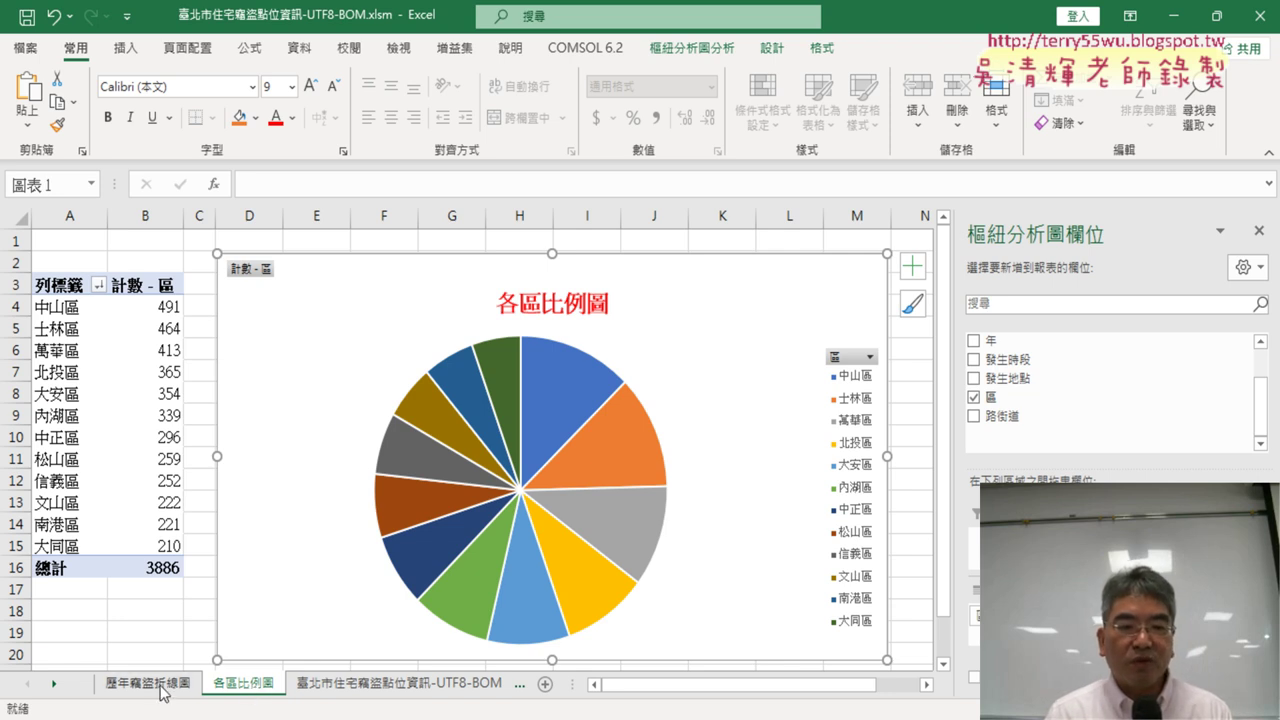
left_click(97, 391)
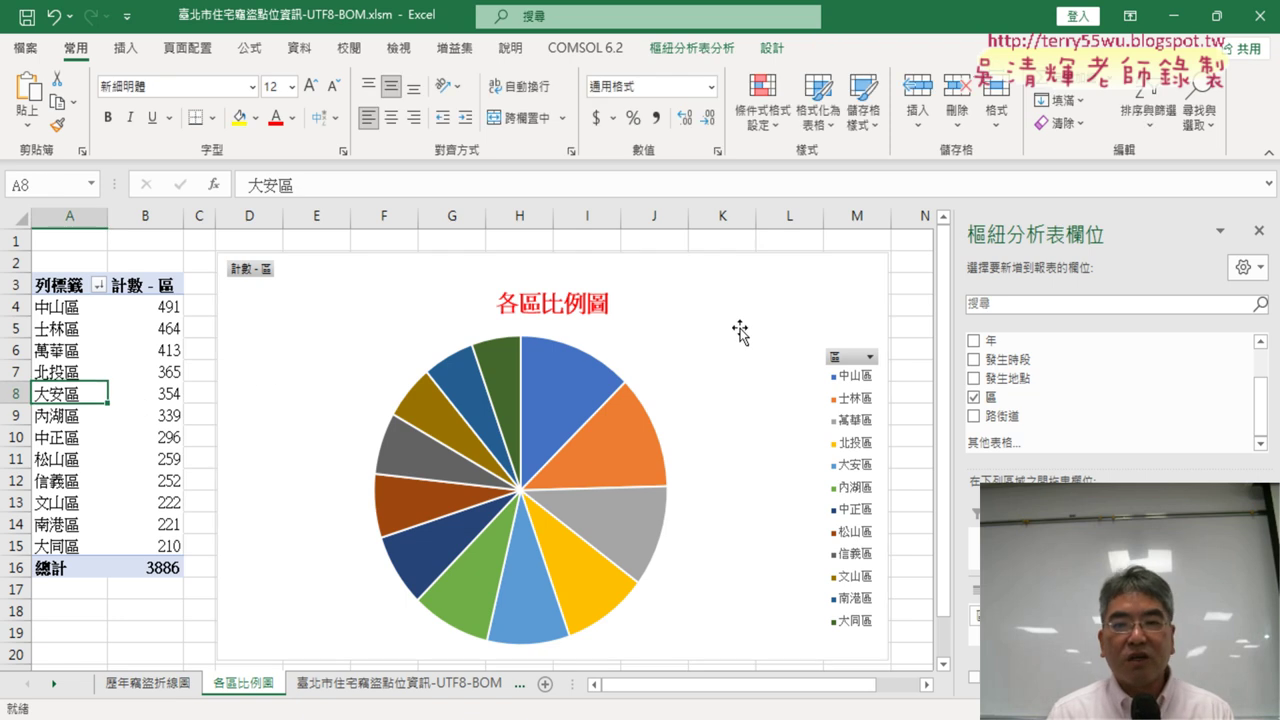
left_click(767, 301)
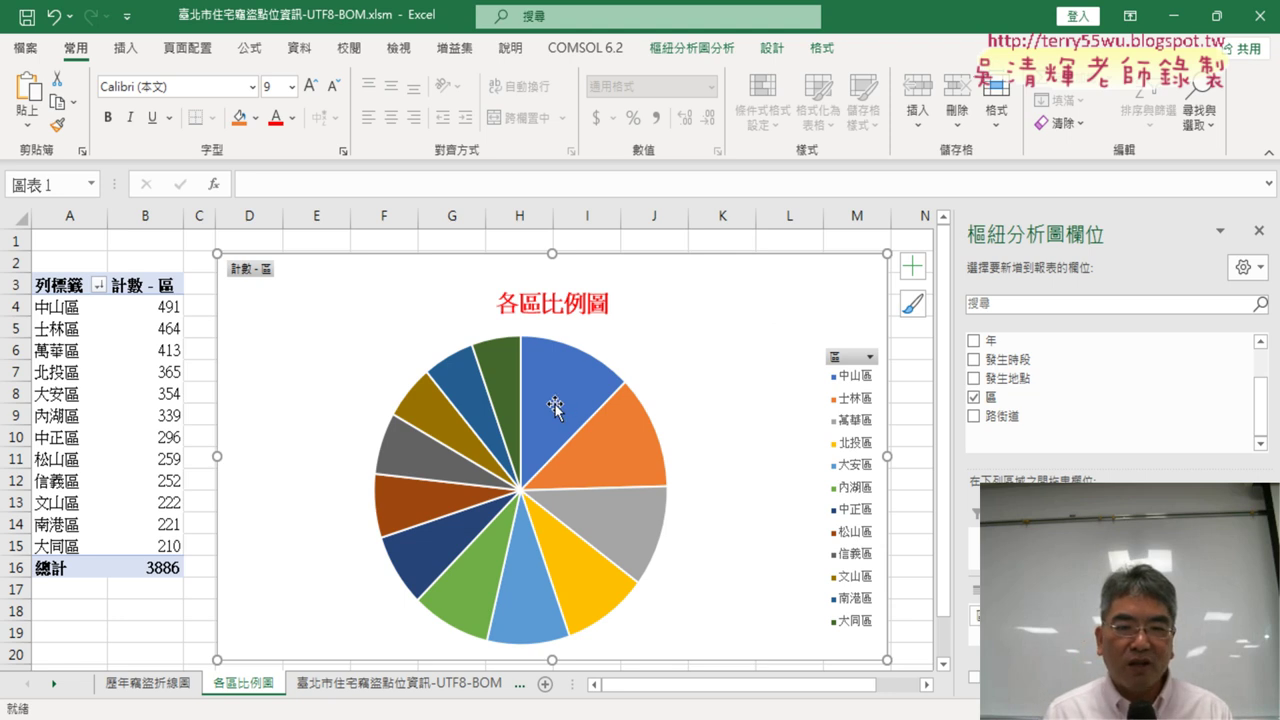
mouse_move(555, 408)
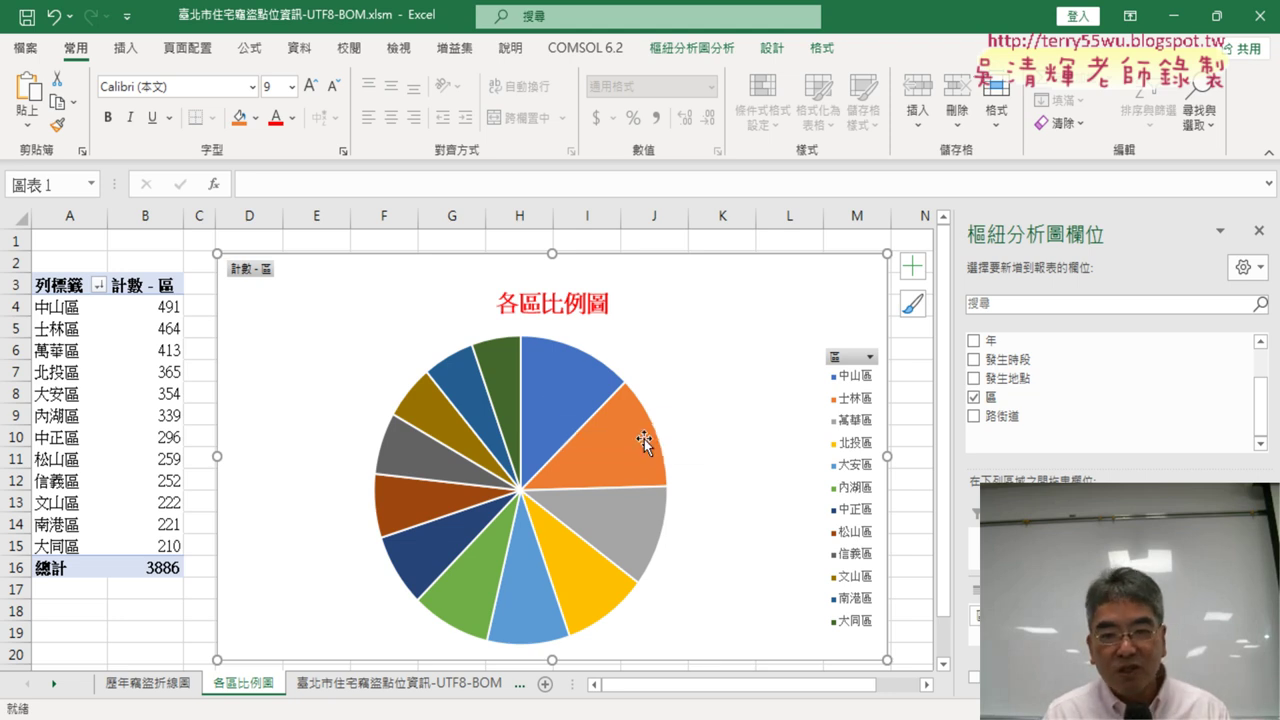
mouse_move(619, 455)
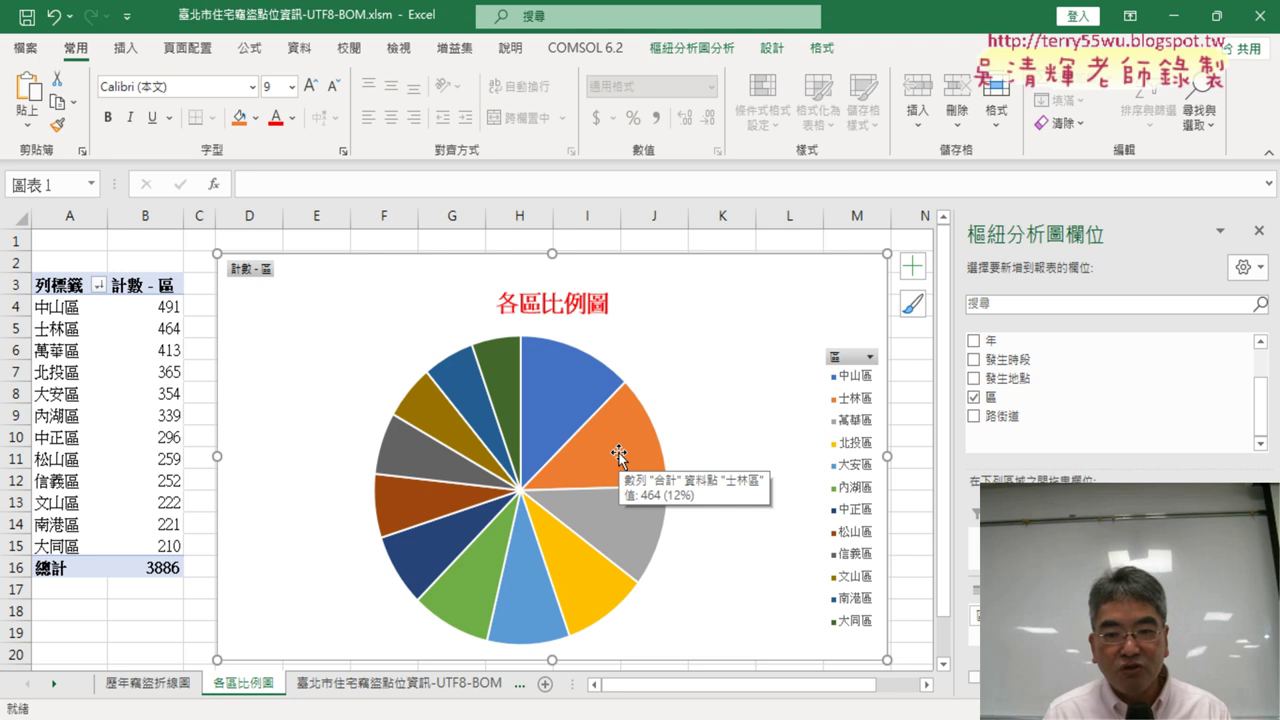
mouse_move(615, 521)
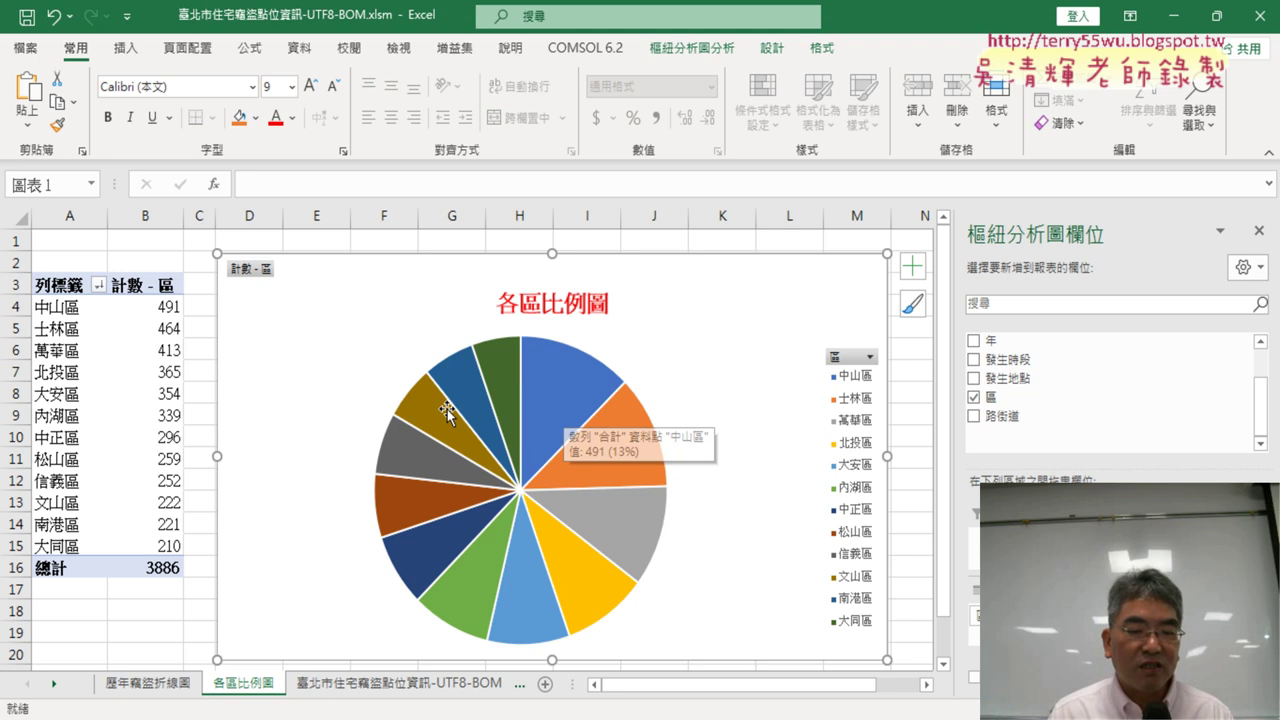
Add data callouts with each district's name and percentage, from 中山區 13% to 大同區 5%.
right_click(558, 391)
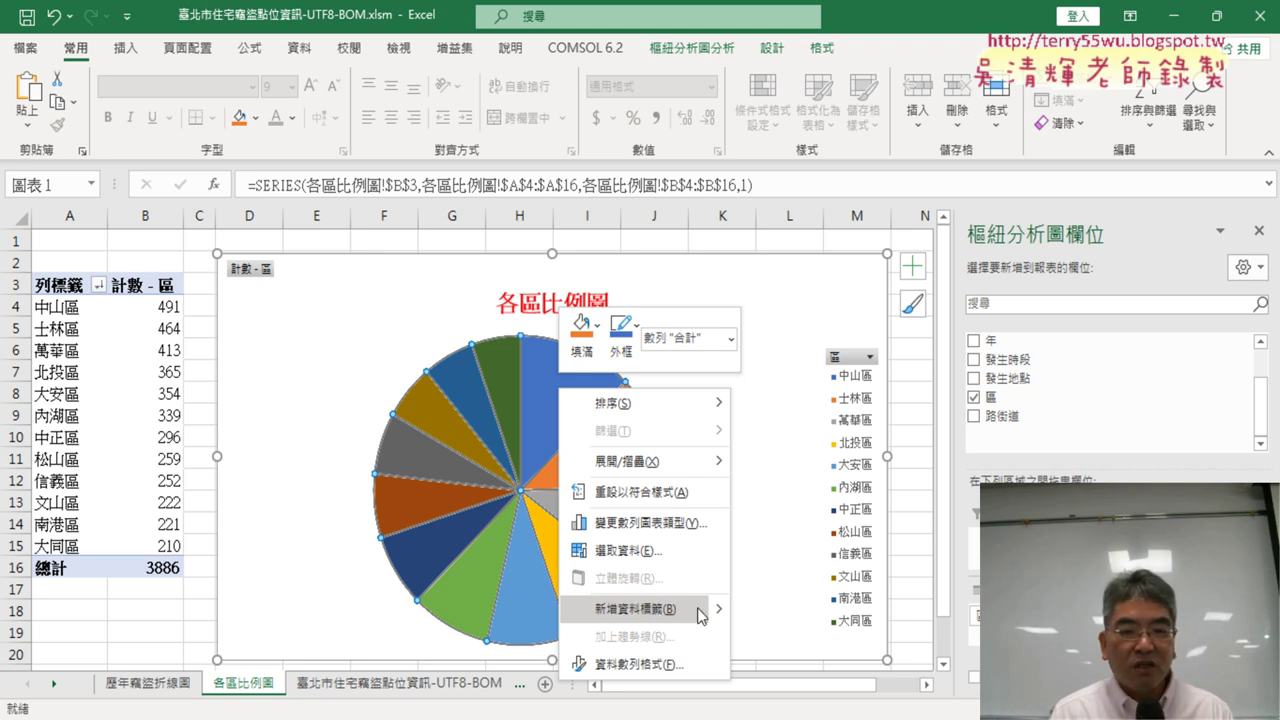
mouse_move(719, 610)
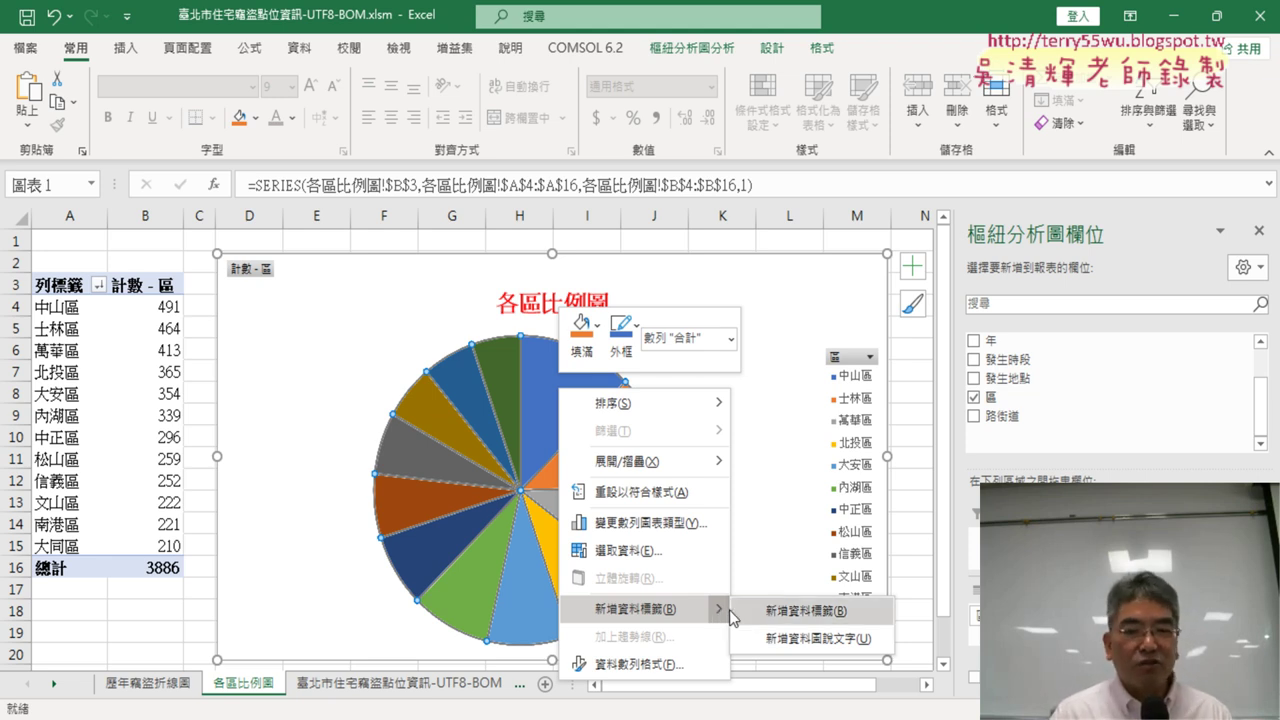
left_click(800, 638)
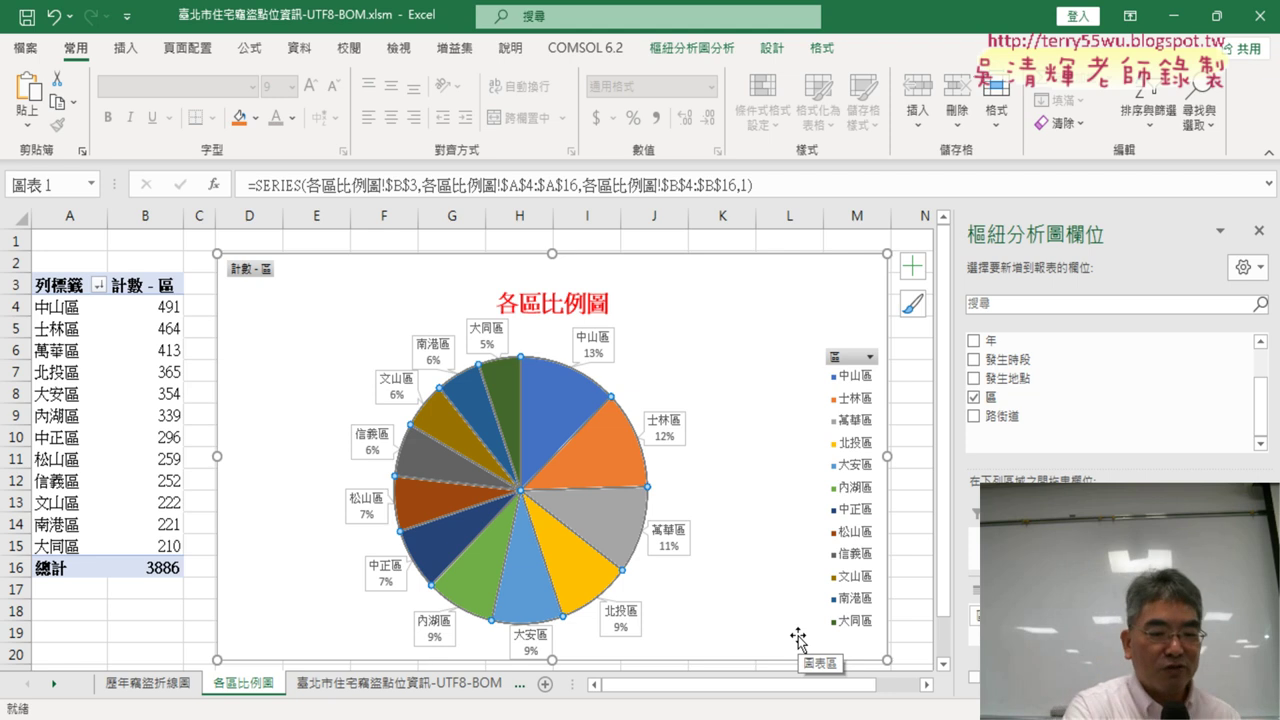
Undo the callouts, add plain count labels (491 for 中山區 to 210 for 大同區), and select them.
key("ctrl+z")
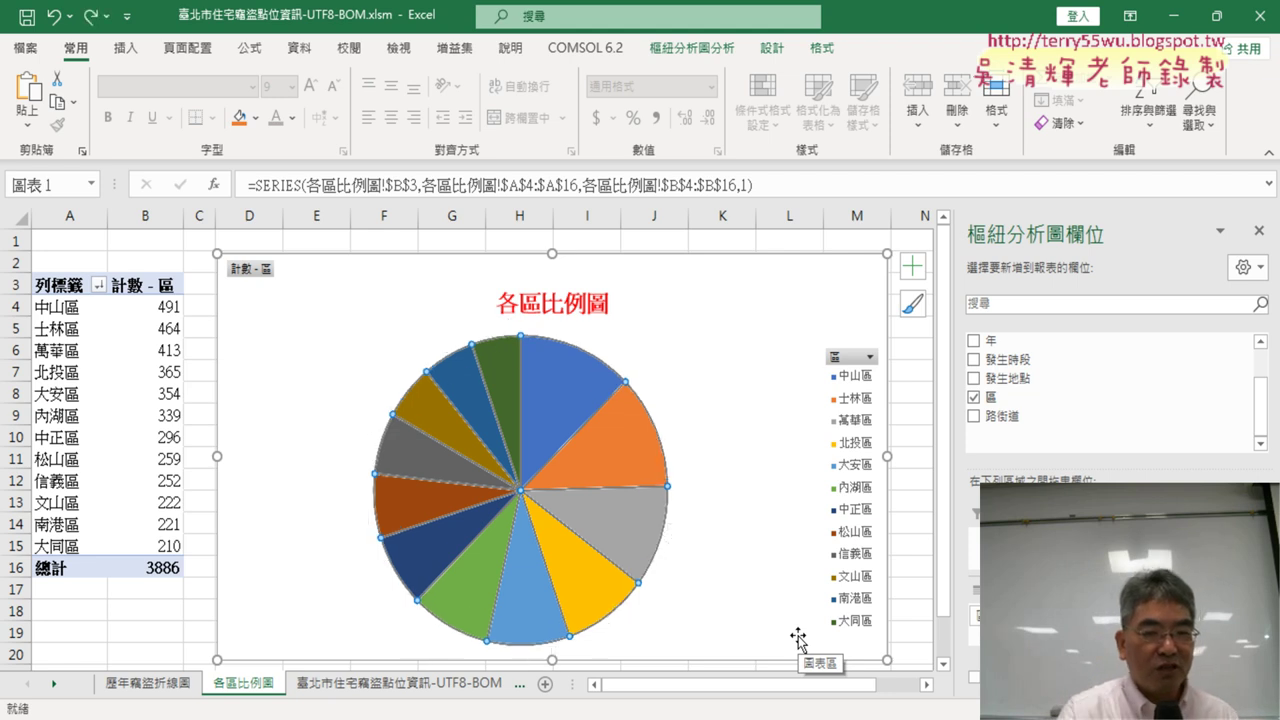
right_click(579, 384)
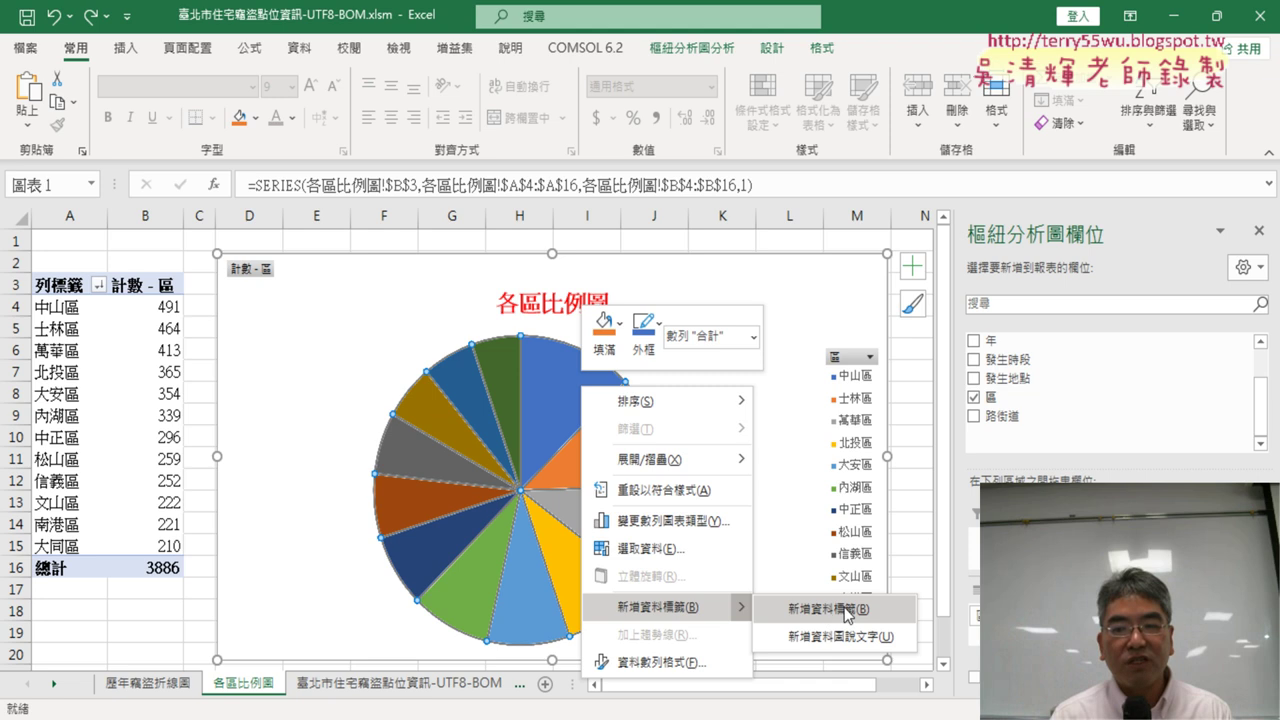
left_click(848, 612)
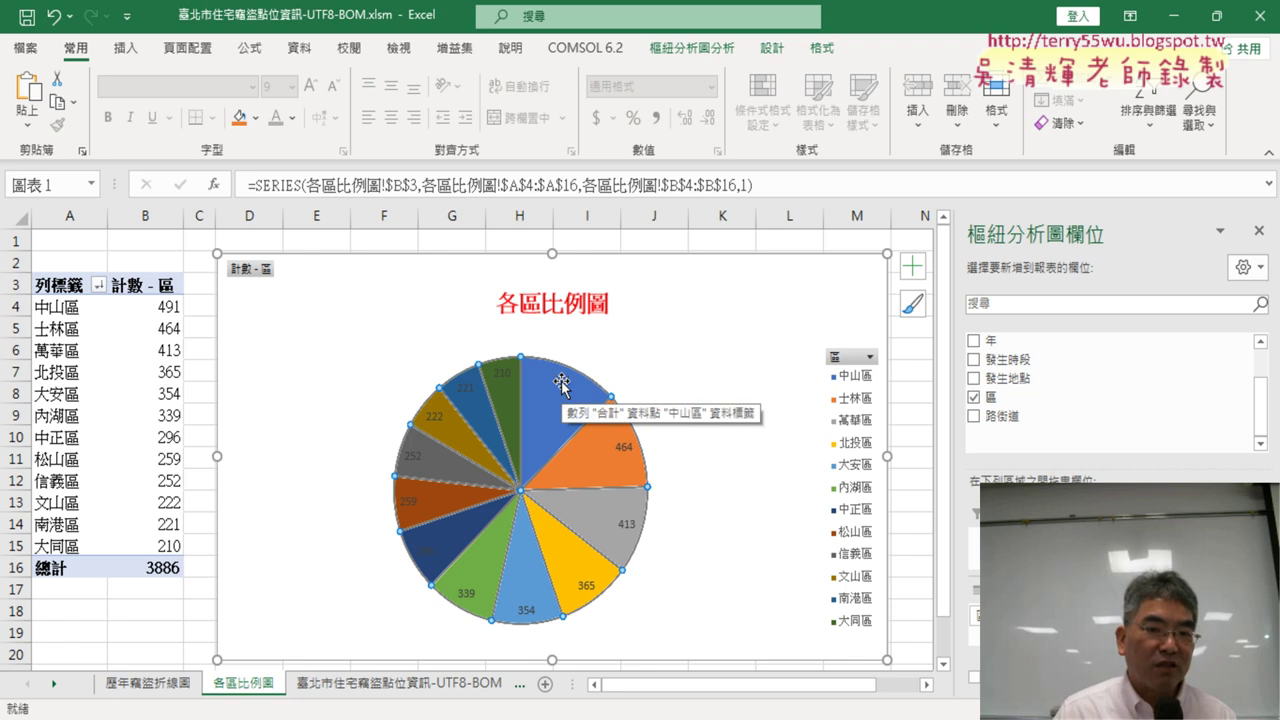
left_click(555, 383)
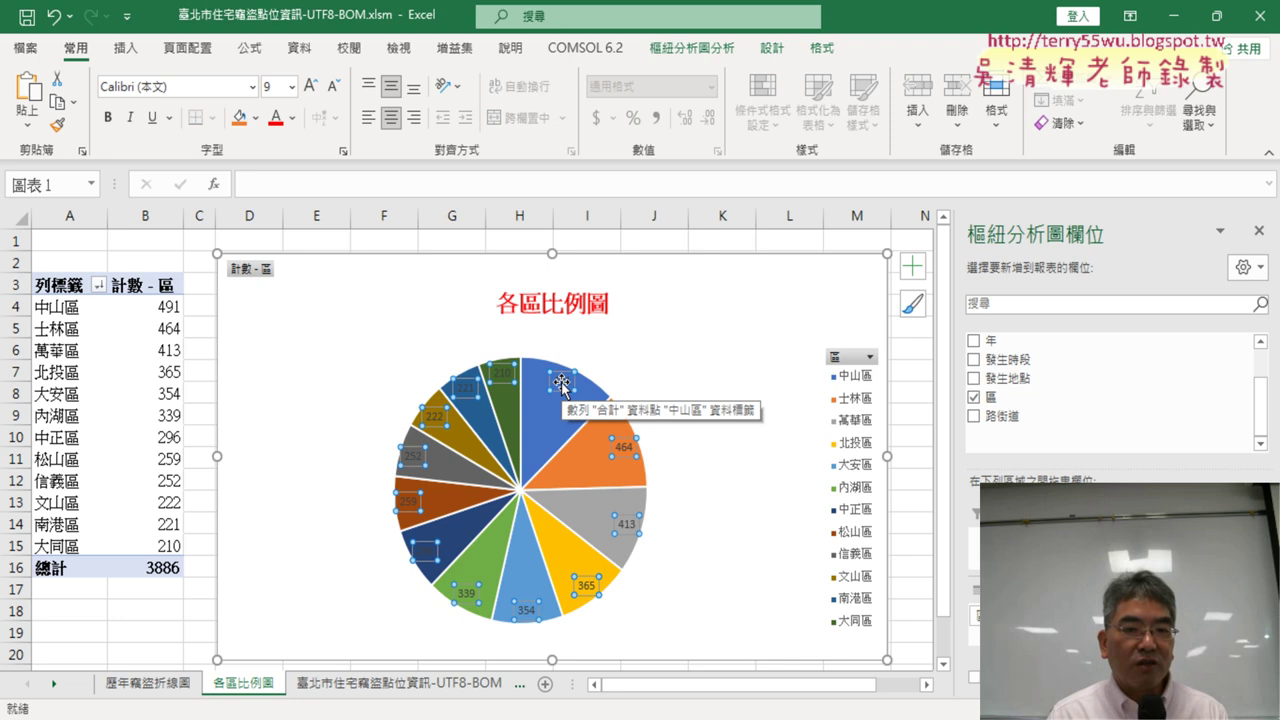
Open the Format Data Labels pane and mark up its value and series-name options on screen.
right_click(560, 383)
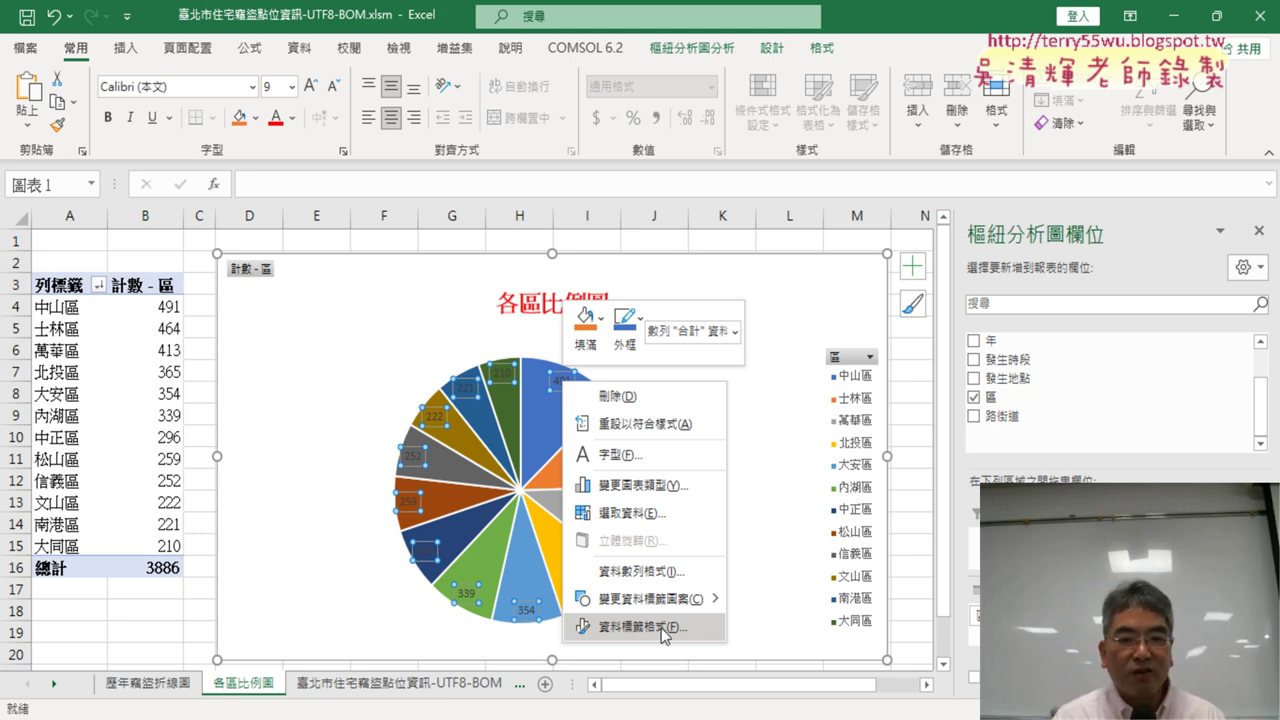
left_click(662, 634)
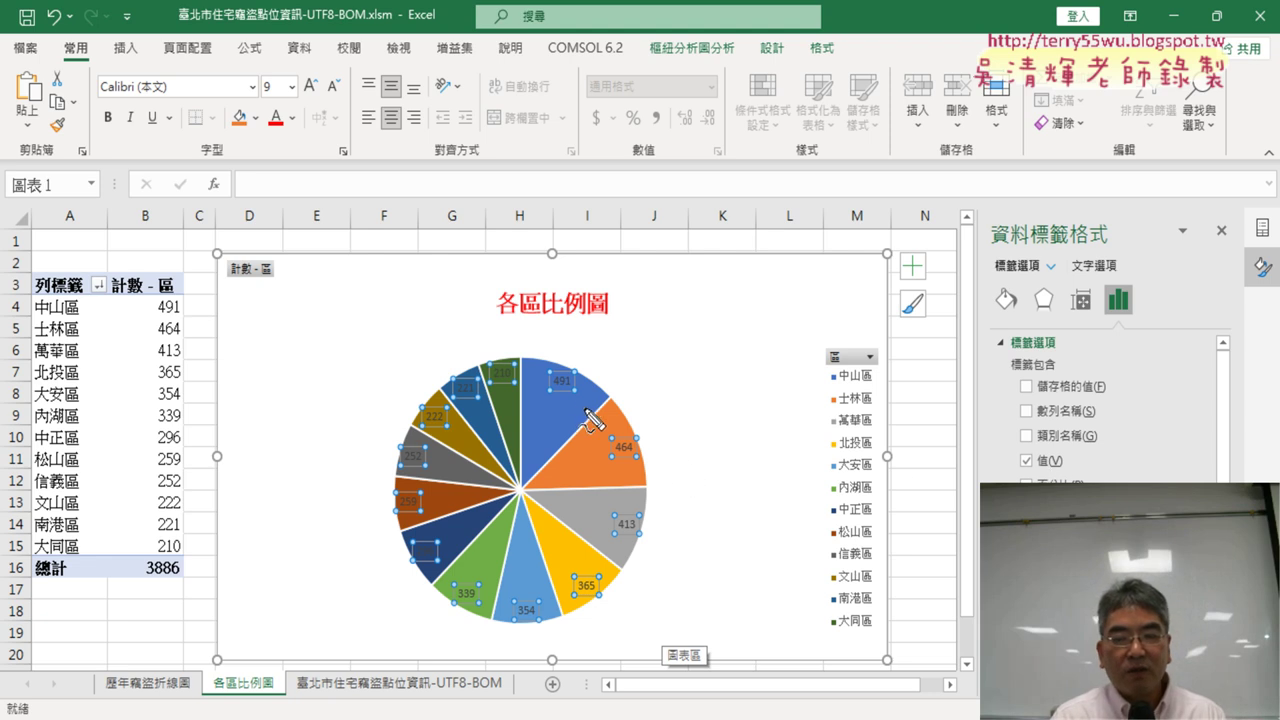
left_click_drag(580, 398, 588, 405)
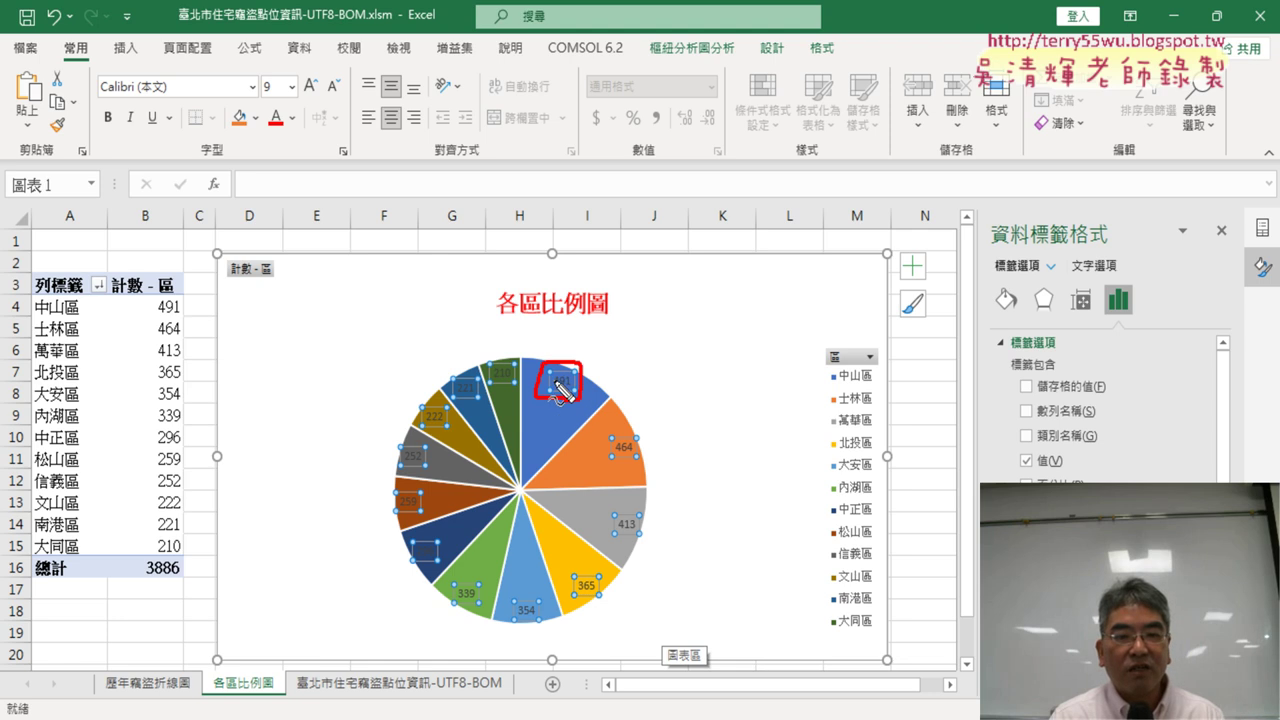
left_click_drag(1039, 469, 1052, 470)
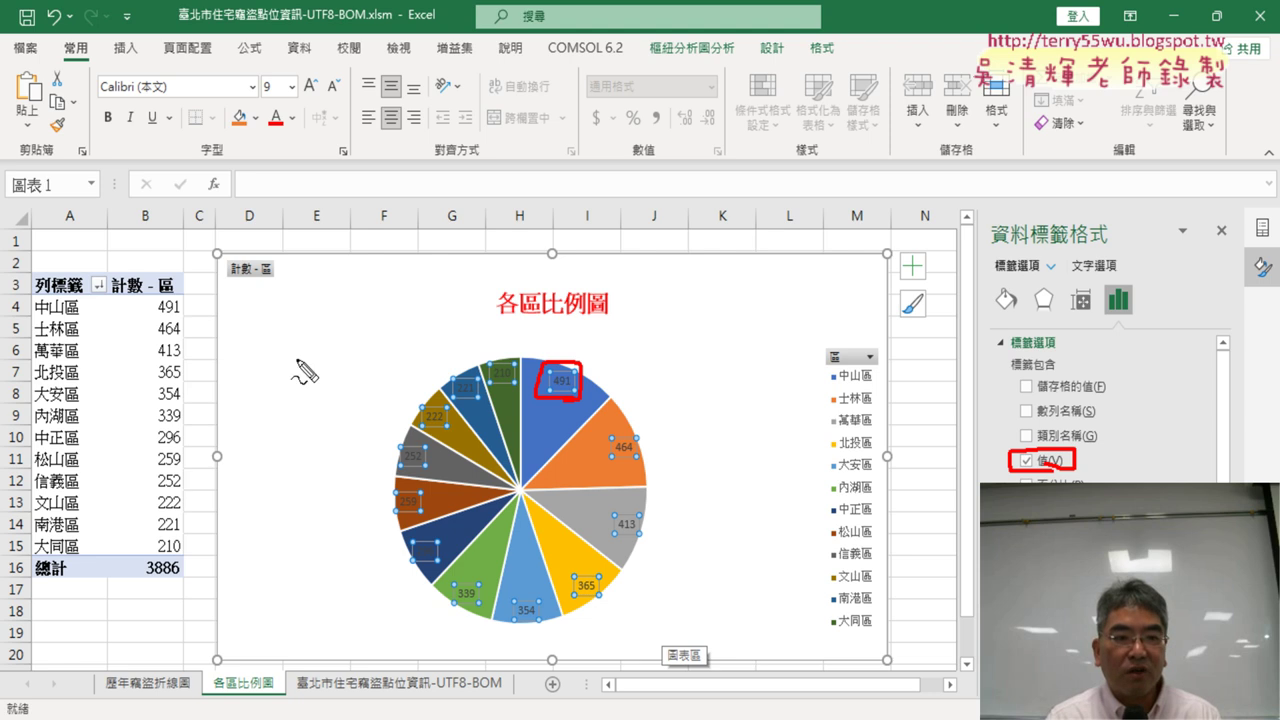
mouse_move(36, 316)
left_mouse_down()
mouse_move(80, 317)
mouse_move(80, 341)
mouse_move(36, 340)
left_mouse_up()
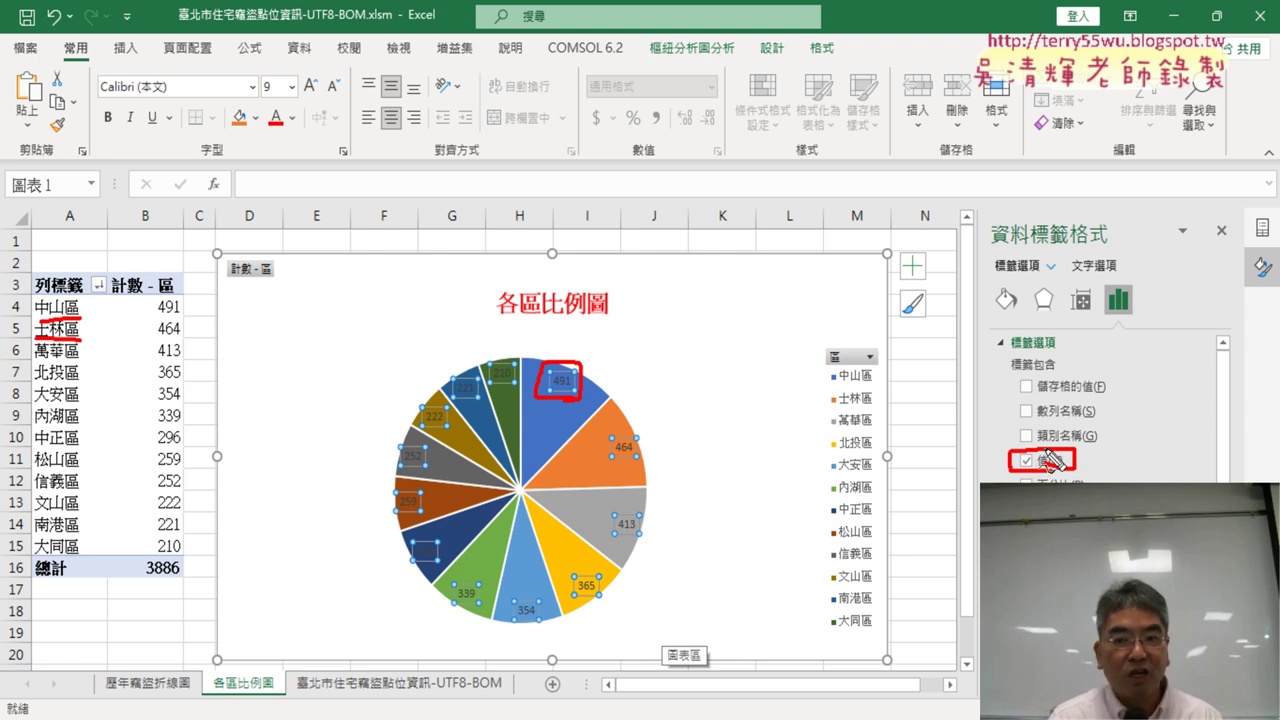
left_click_drag(1025, 432, 1055, 422)
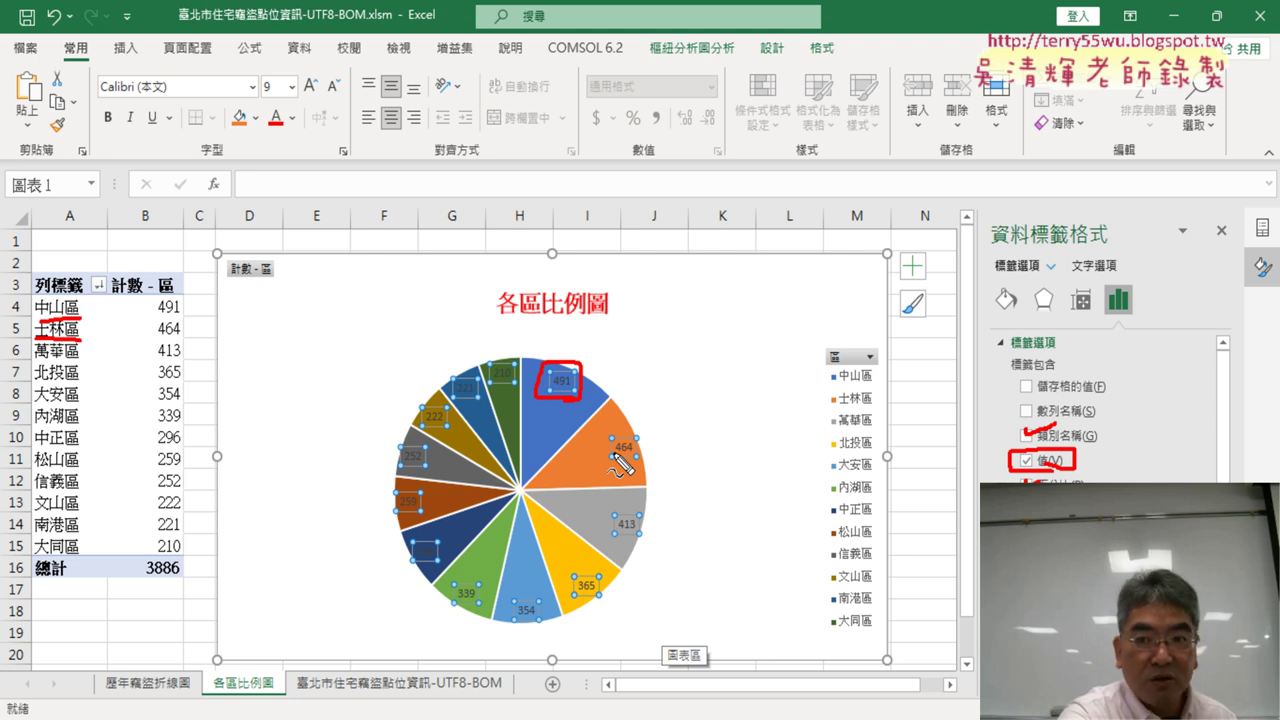
key("Escape")
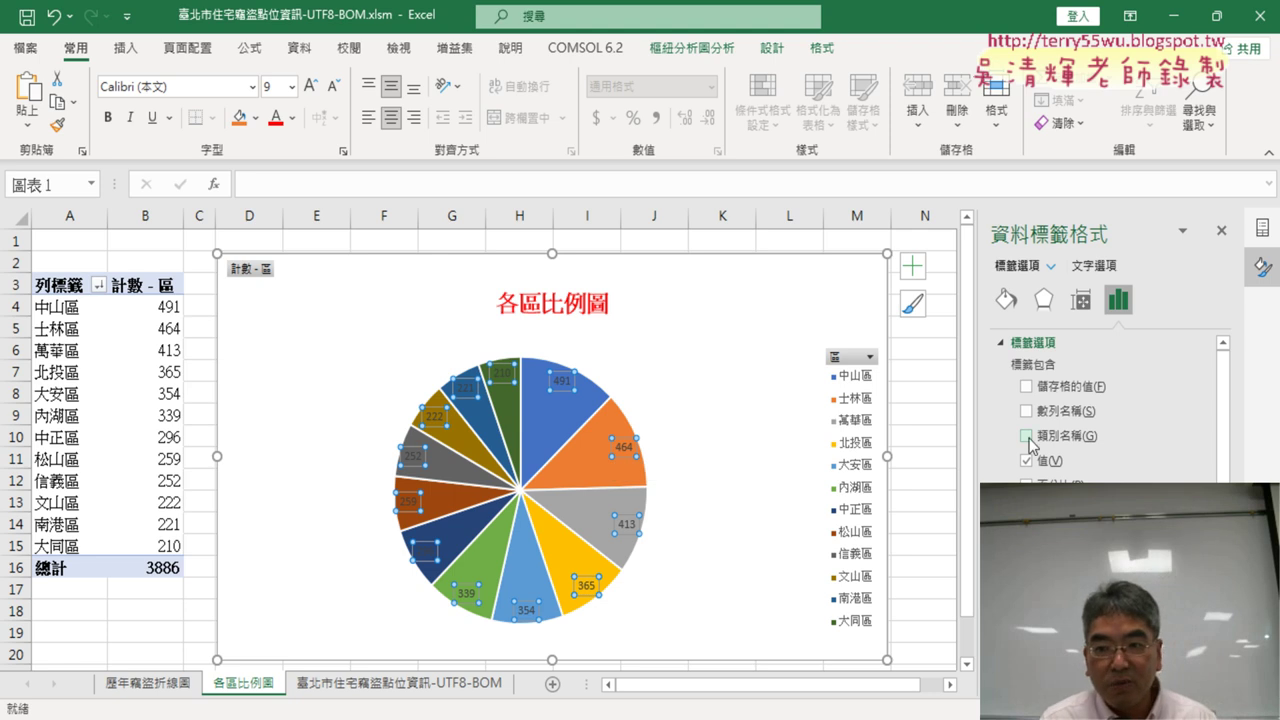
Make the labels show category name and percentage instead of the count value.
left_click(1026, 436)
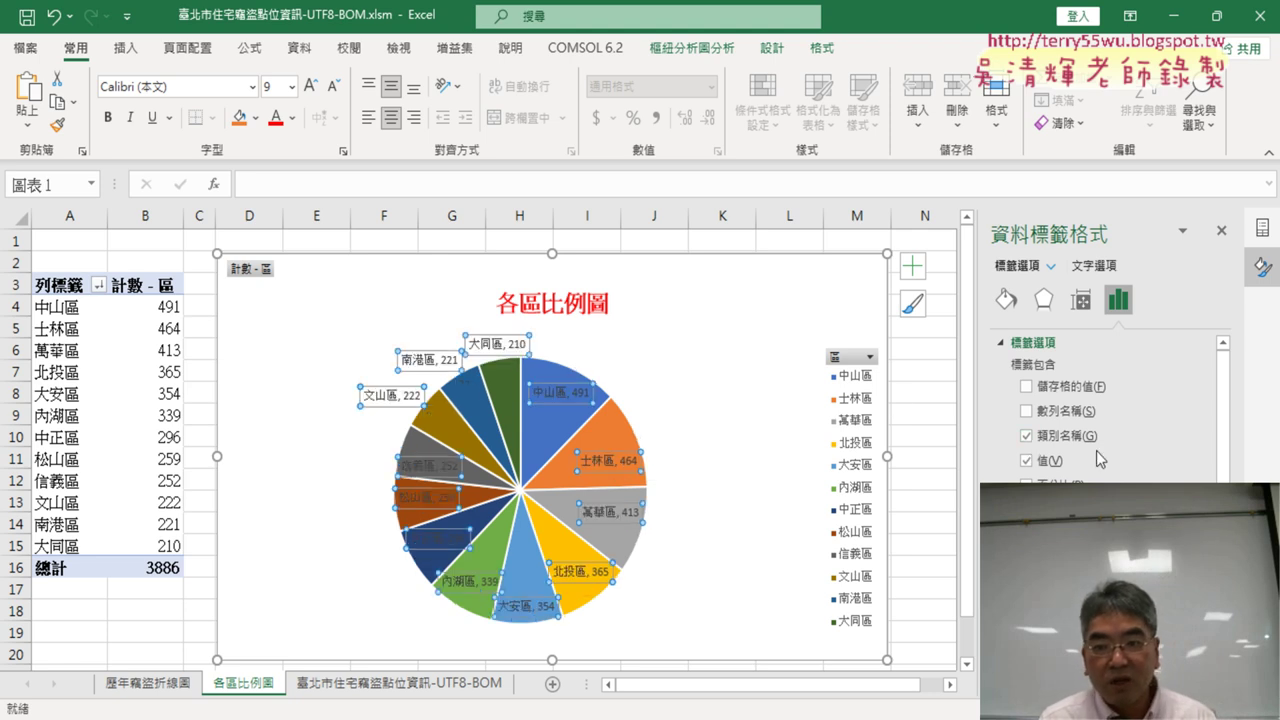
left_click(1026, 461)
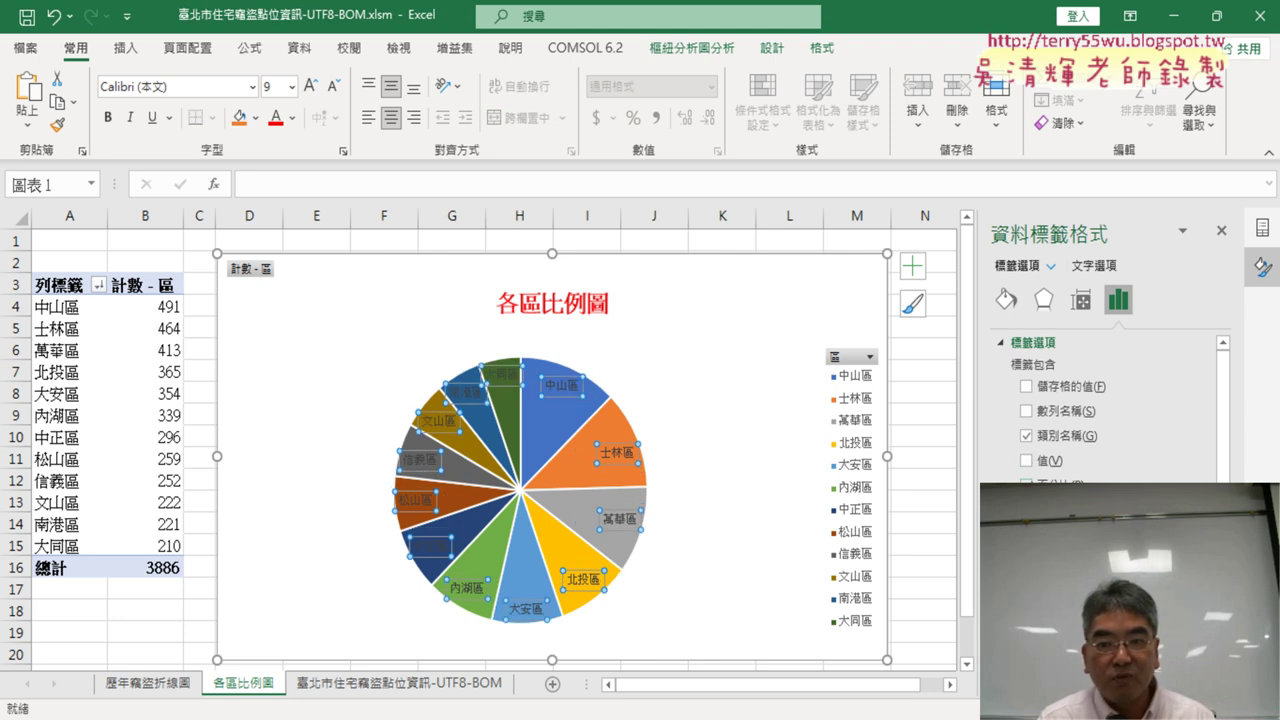
left_click(1026, 484)
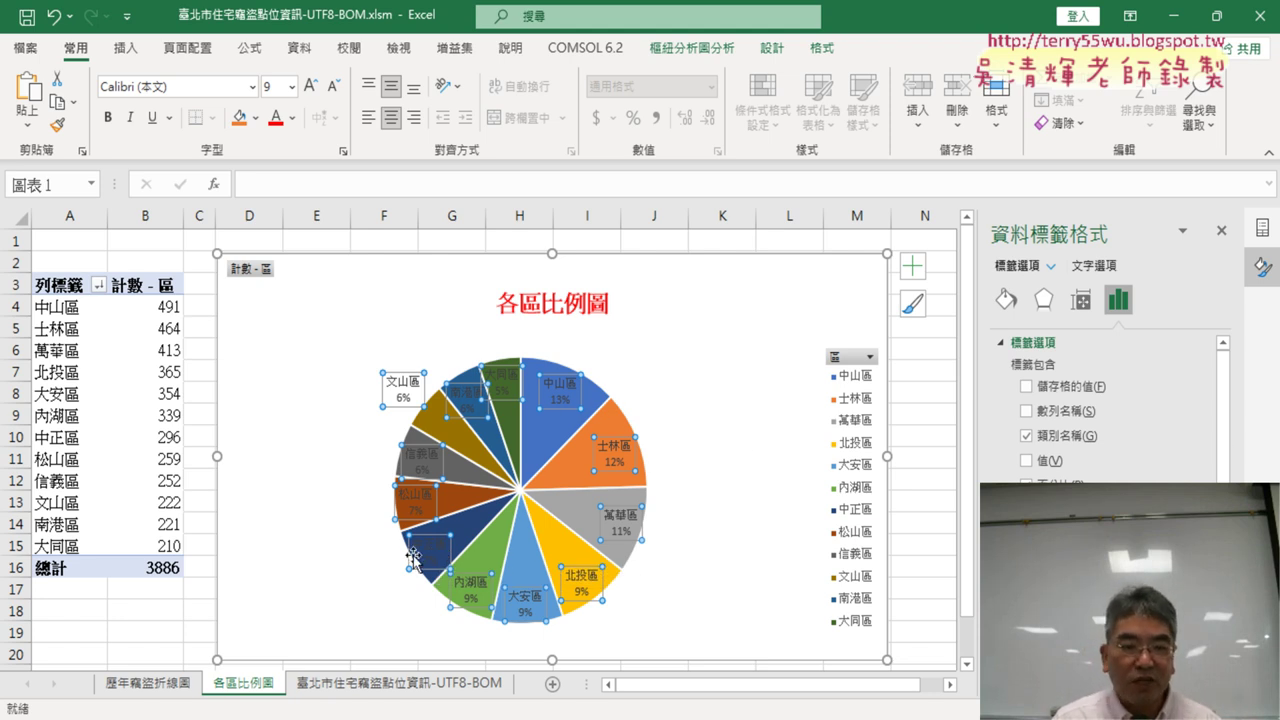
Try nudging the 中正區 label down-left, then undo the move while keeping percentages shown.
left_click_drag(427, 553, 406, 566)
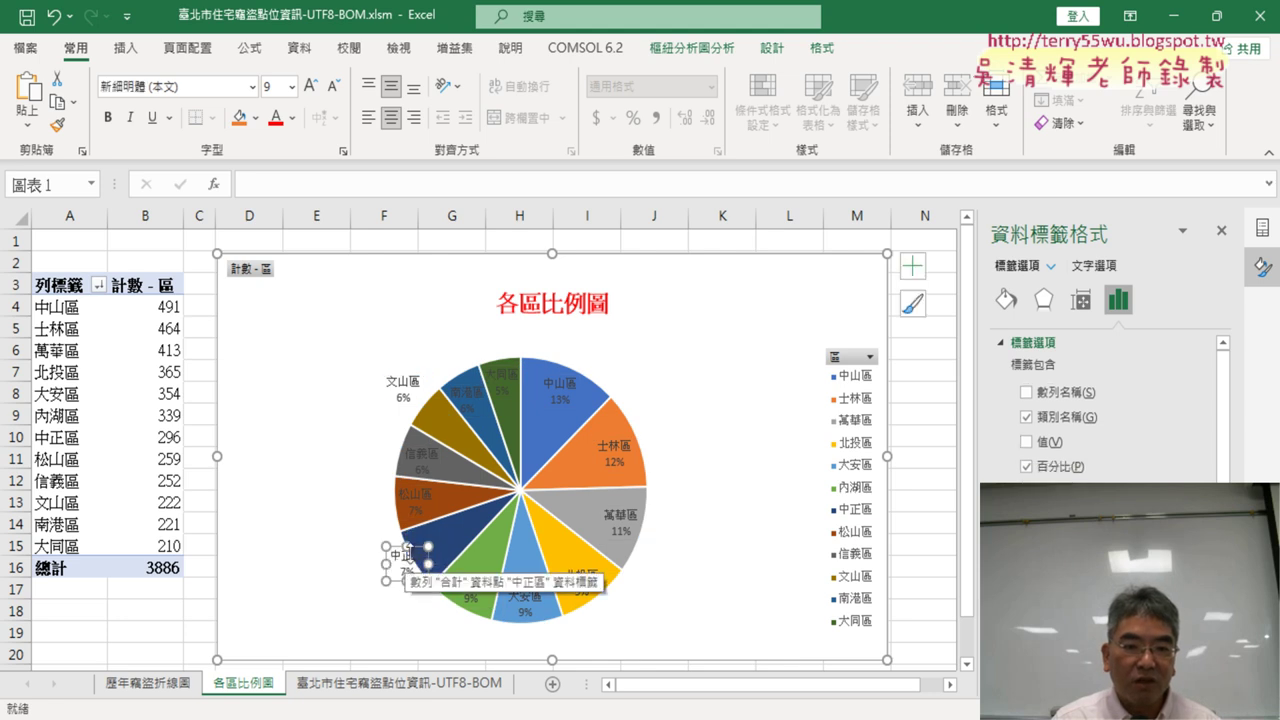
left_click_drag(413, 549, 403, 561)
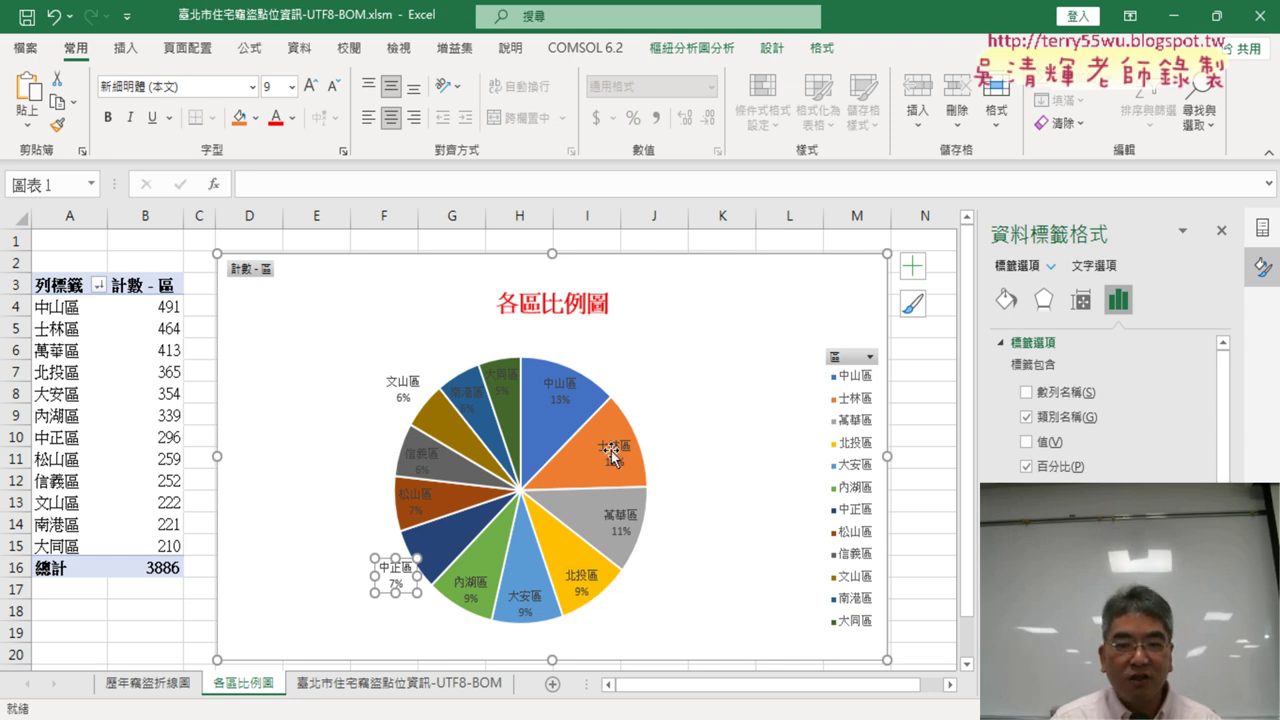
key("ctrl+z")
key("ctrl+z")
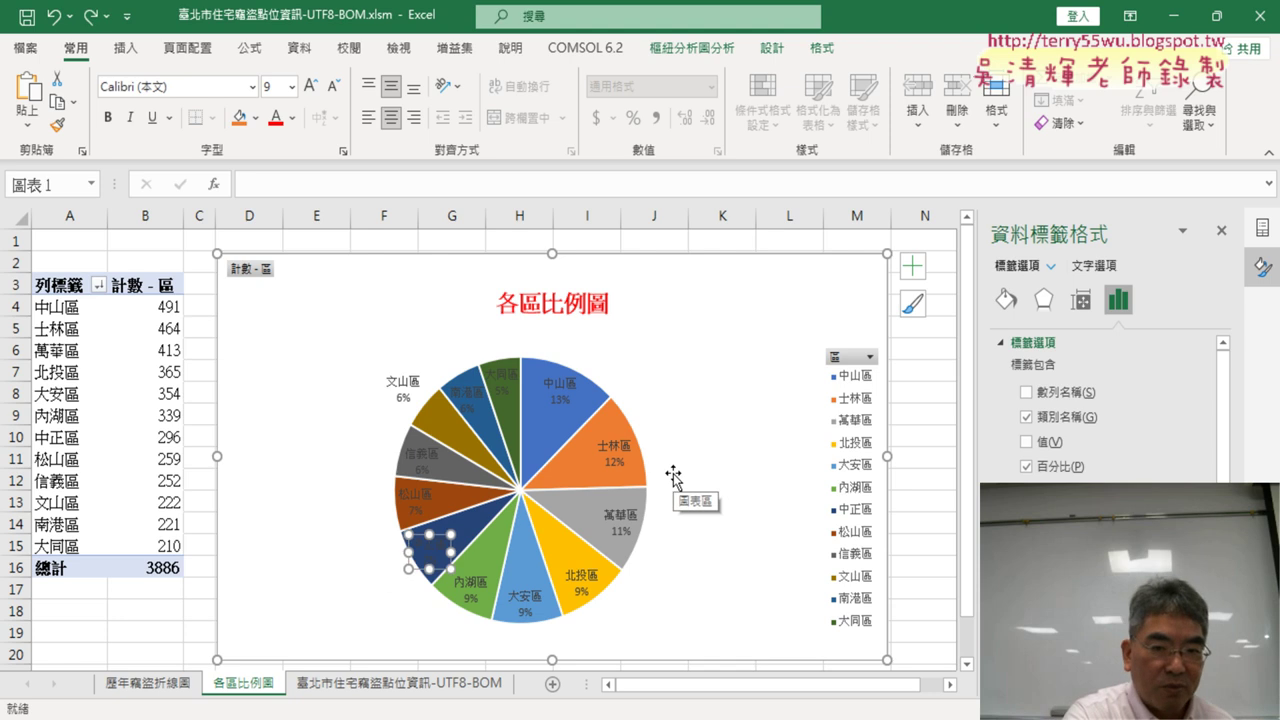
key("ctrl+z")
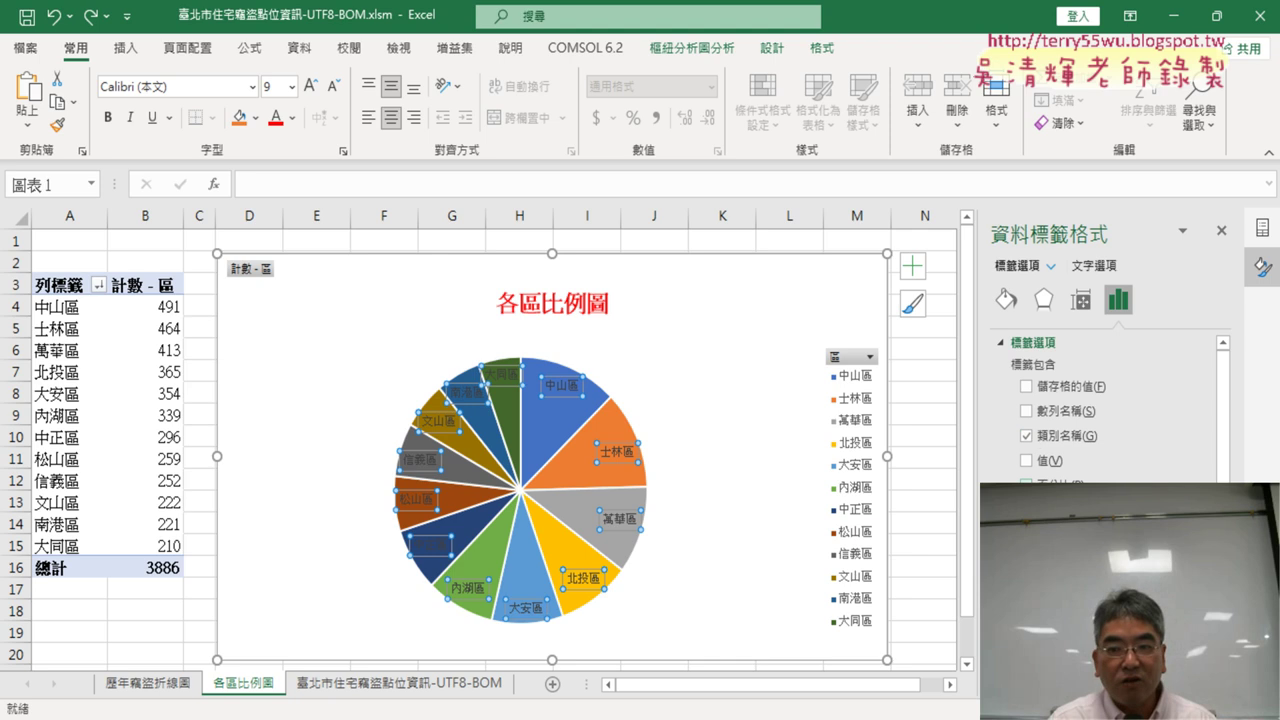
key("ctrl+y")
key("ctrl+y")
key("ctrl+y")
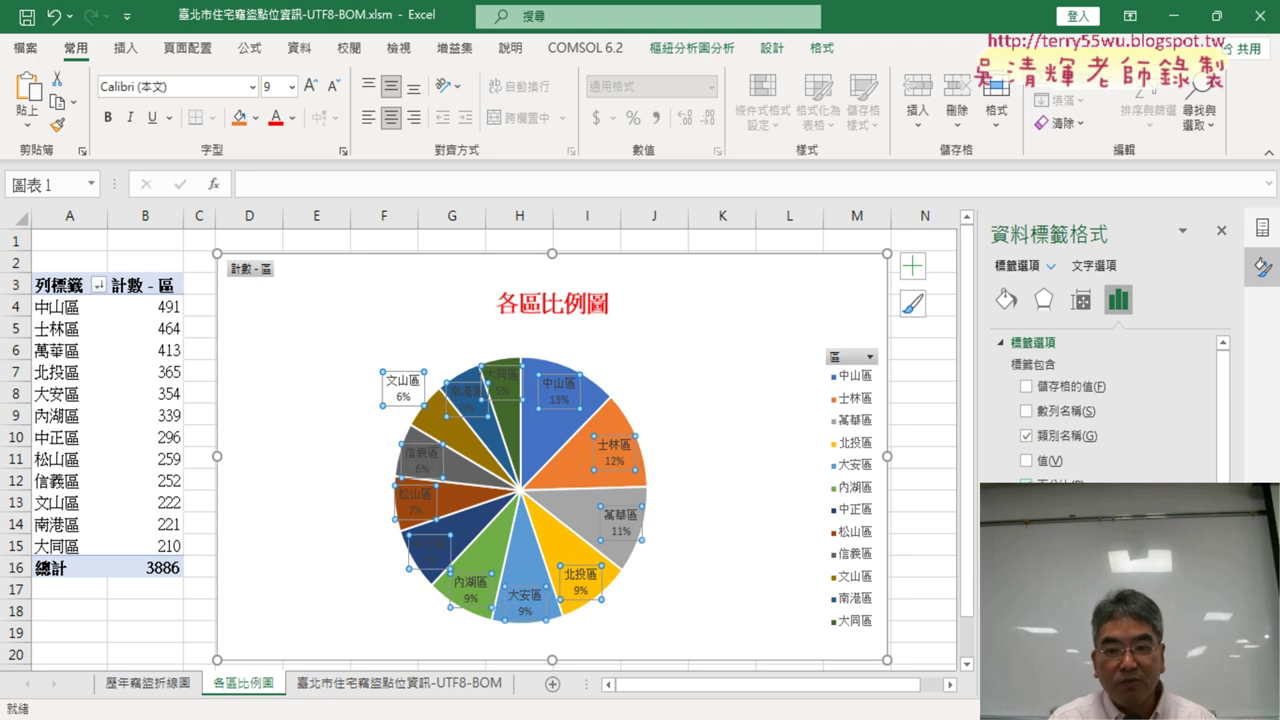
Position the name-and-percentage labels outside the pie and close the formatting pane.
scroll(1226, 437, "down", 3)
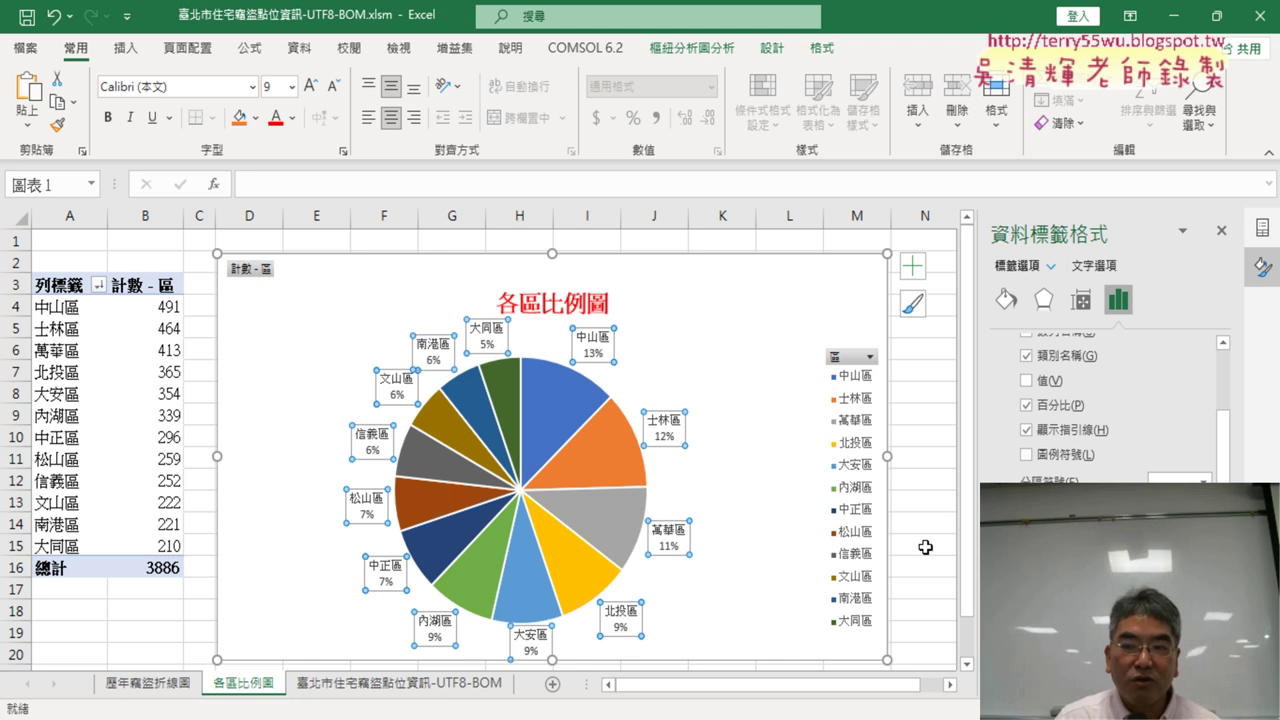
left_click(125, 240)
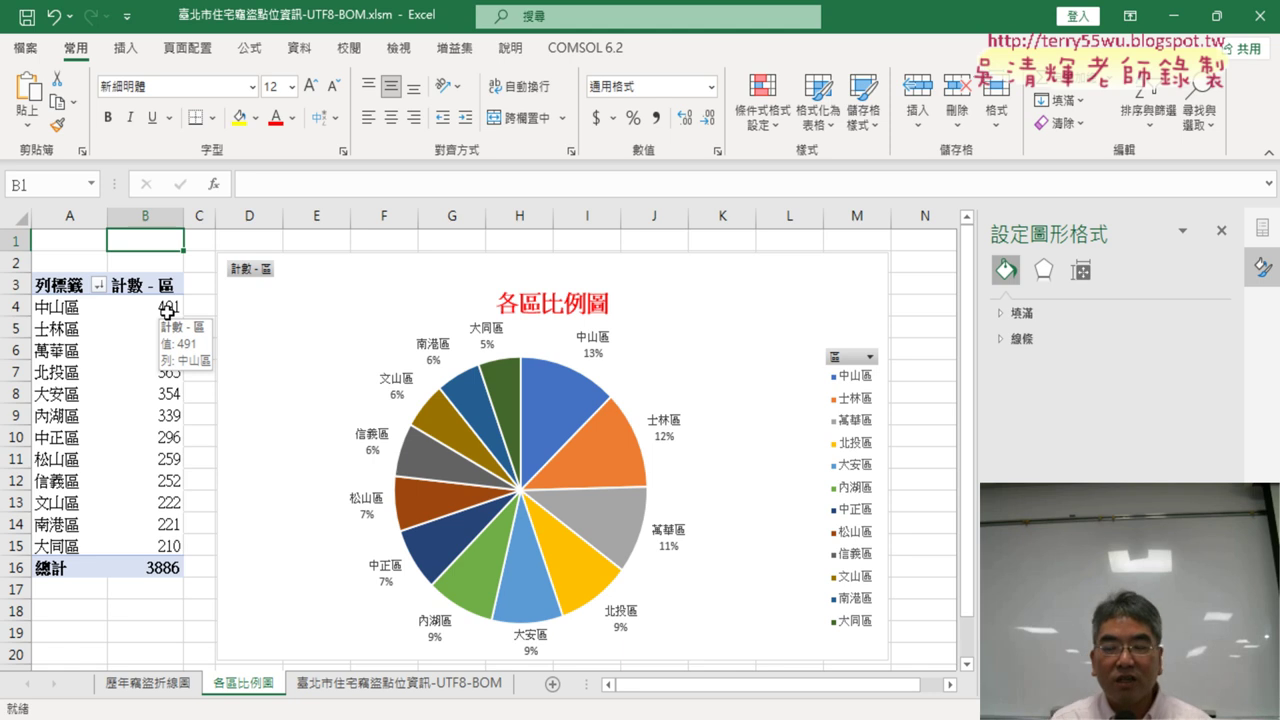
left_click(1222, 235)
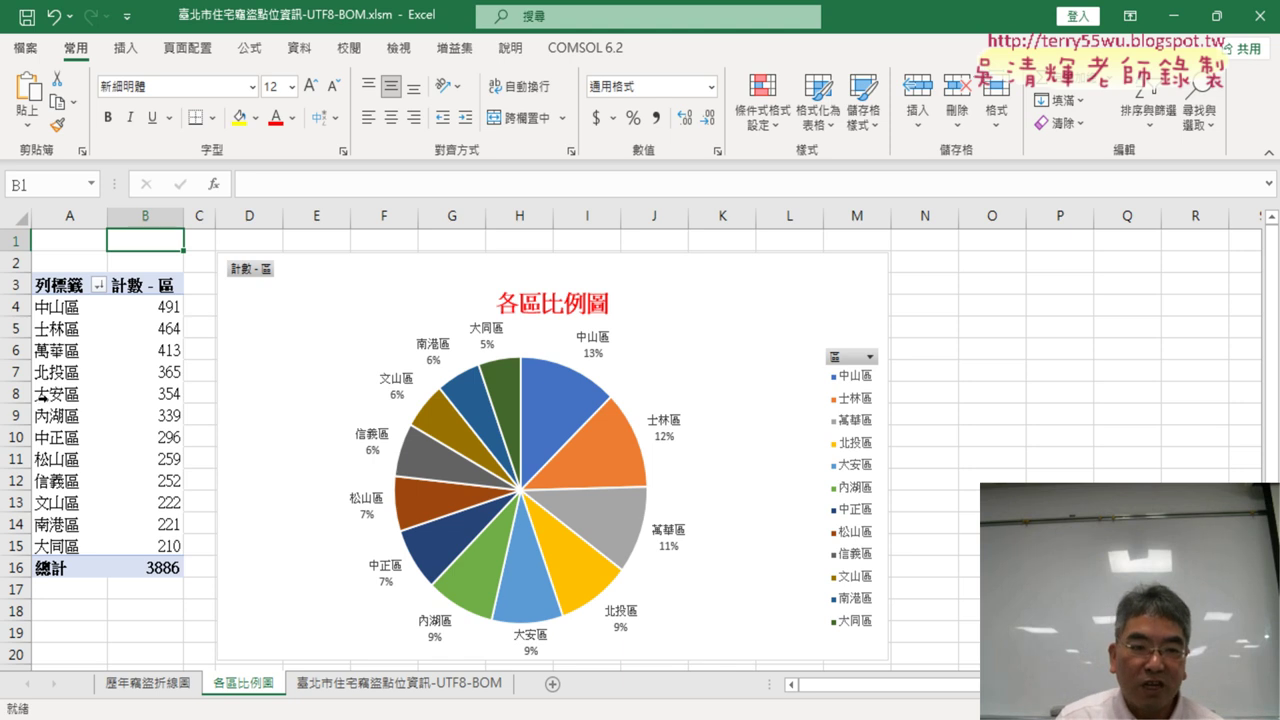
Select the 大安區 pivot row, review the data label format options, then deselect the chart.
left_click_drag(42, 396, 150, 394)
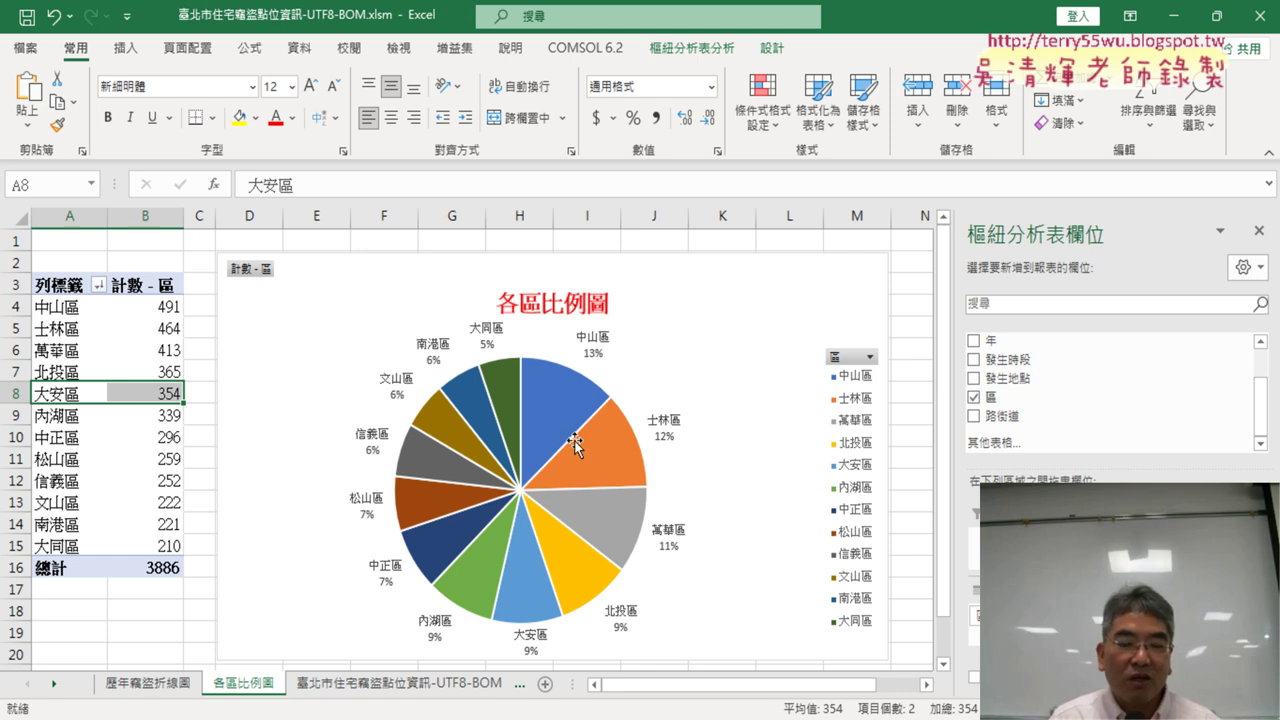
left_click(596, 348)
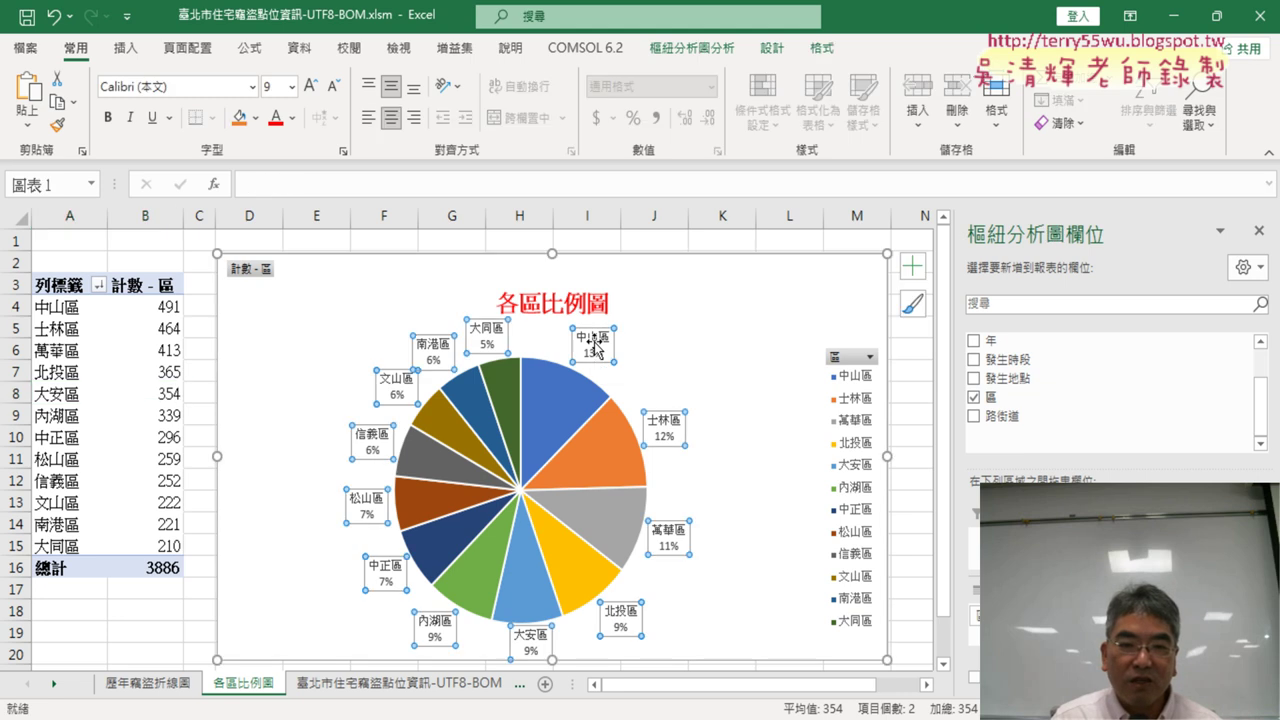
right_click(596, 346)
left_click(676, 588)
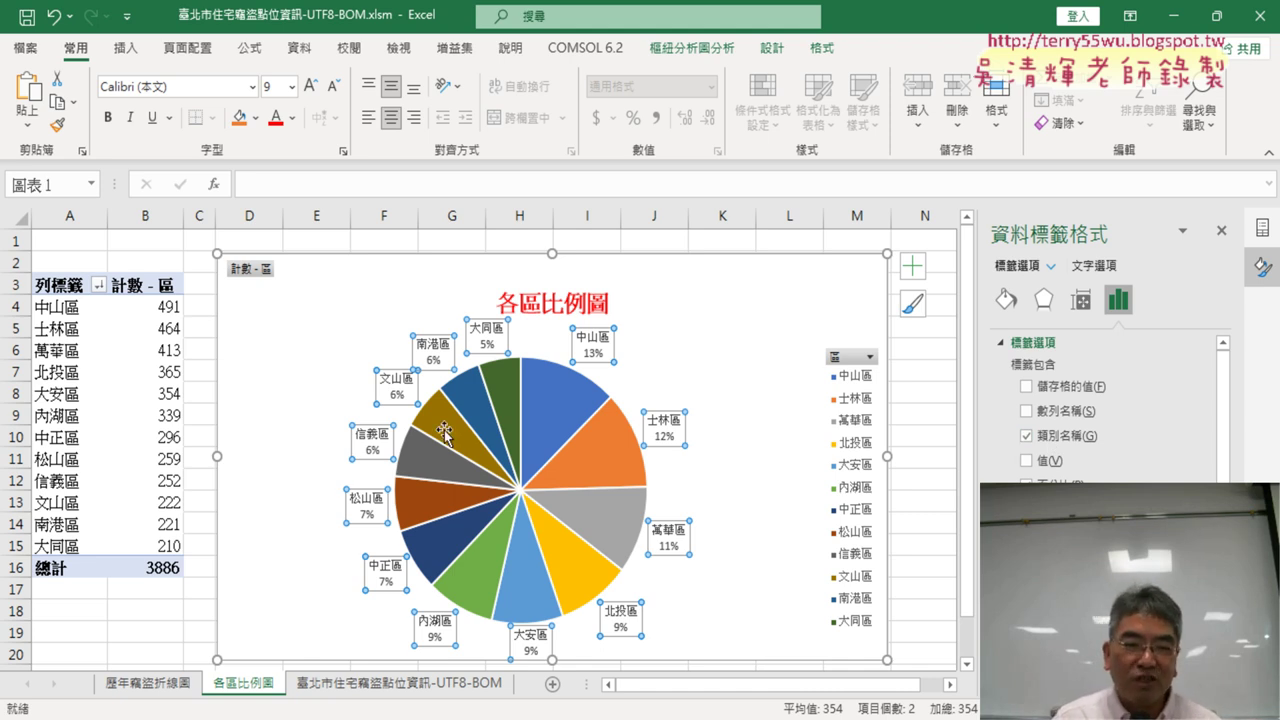
left_click(931, 419)
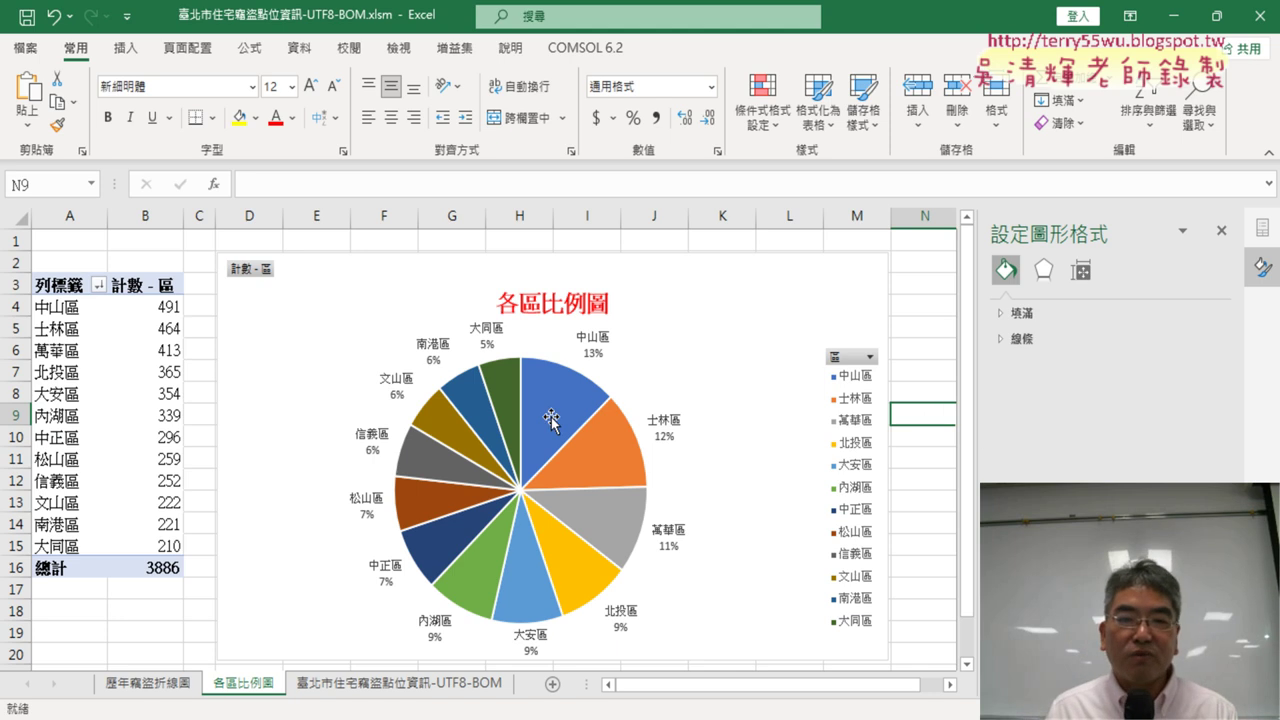
Select only the 中山區 slice and drag it outward to explode it from the pie.
mouse_move(540, 420)
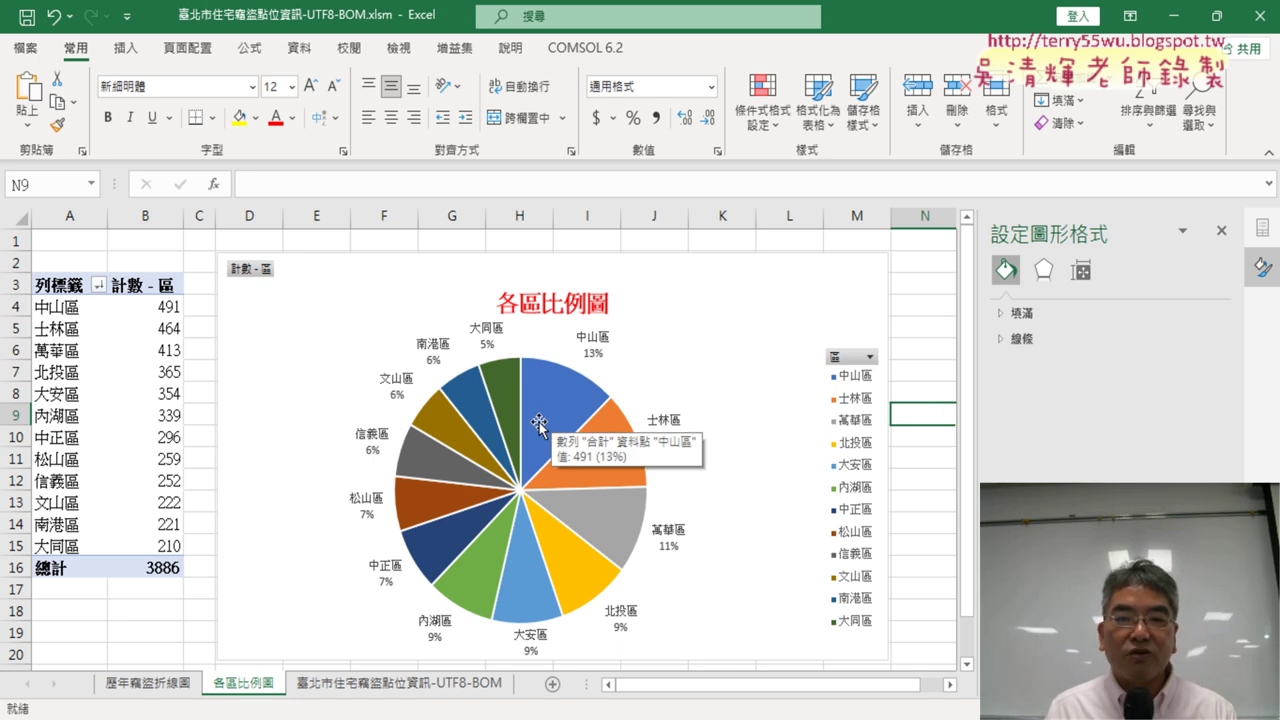
left_click(540, 422)
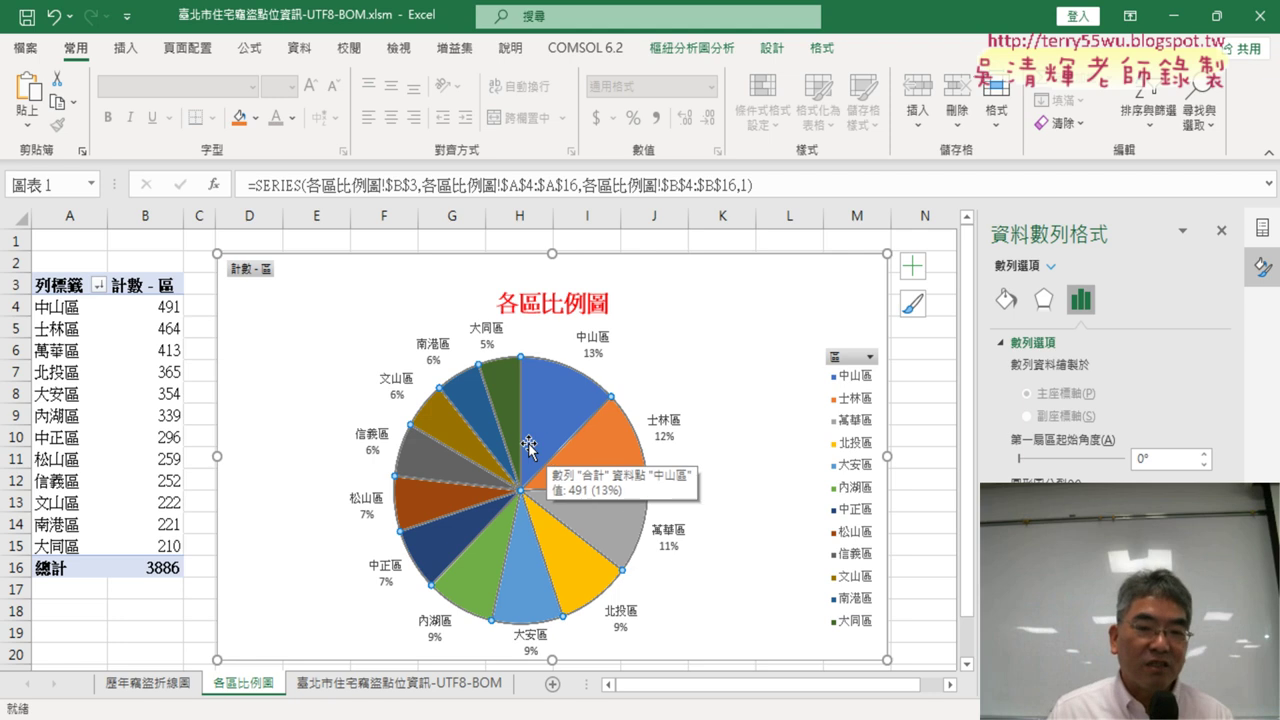
left_click(545, 447)
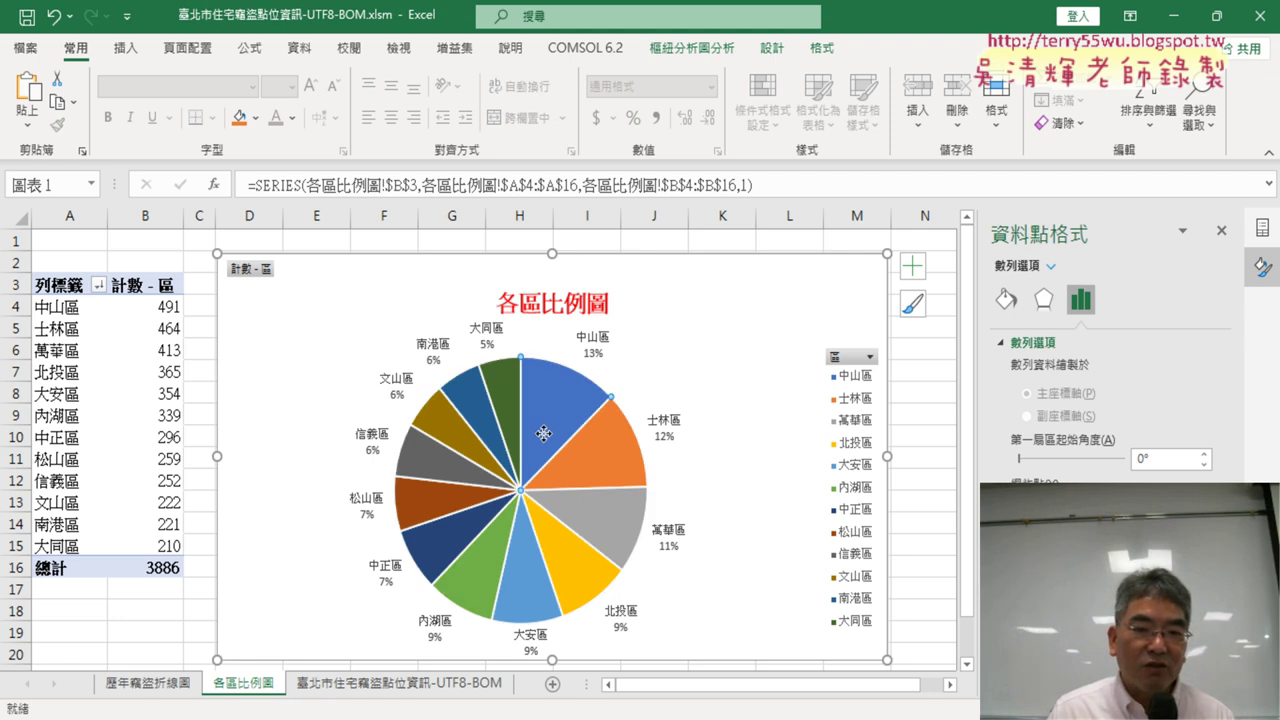
left_click_drag(547, 421, 551, 424)
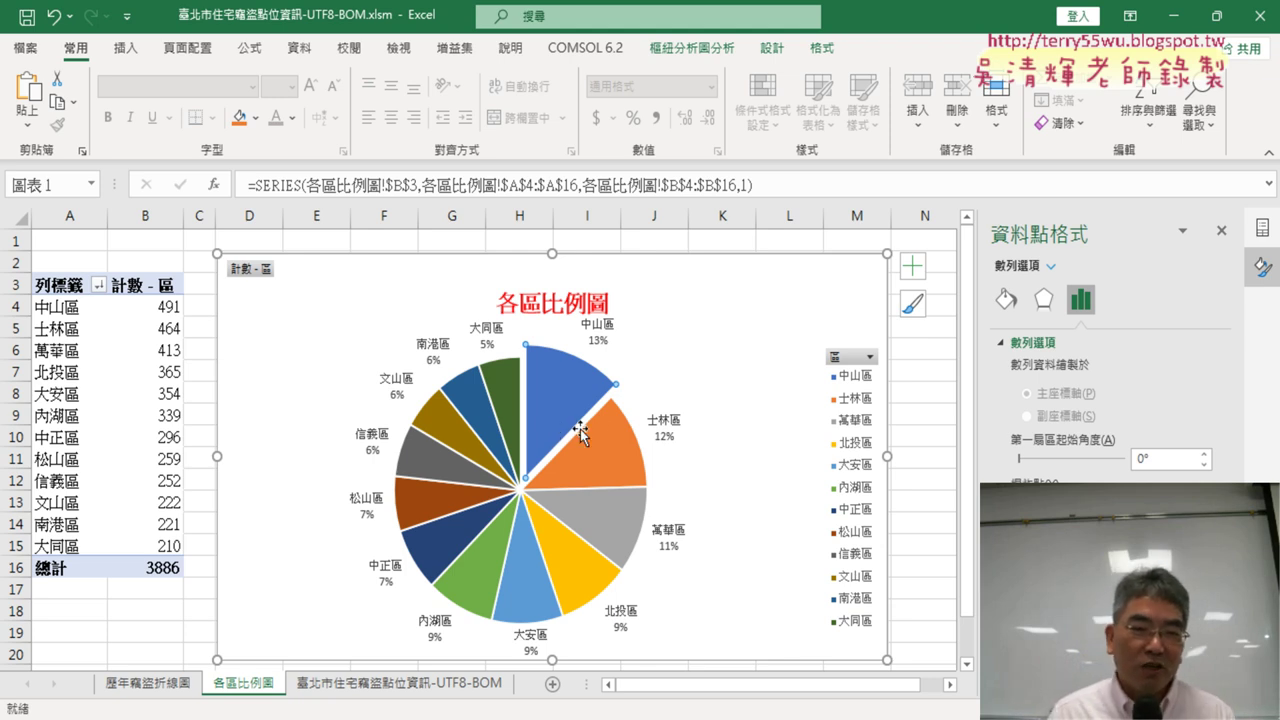
left_click(918, 462)
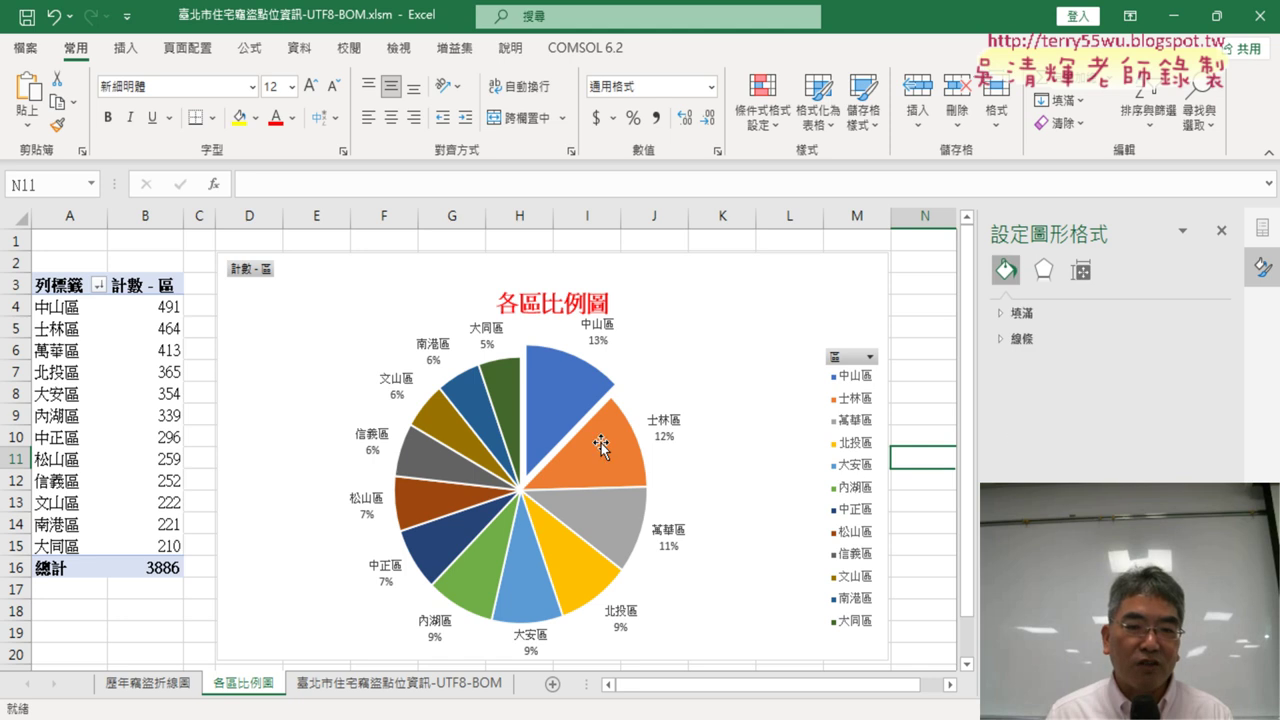
left_click(556, 420)
left_click(542, 420)
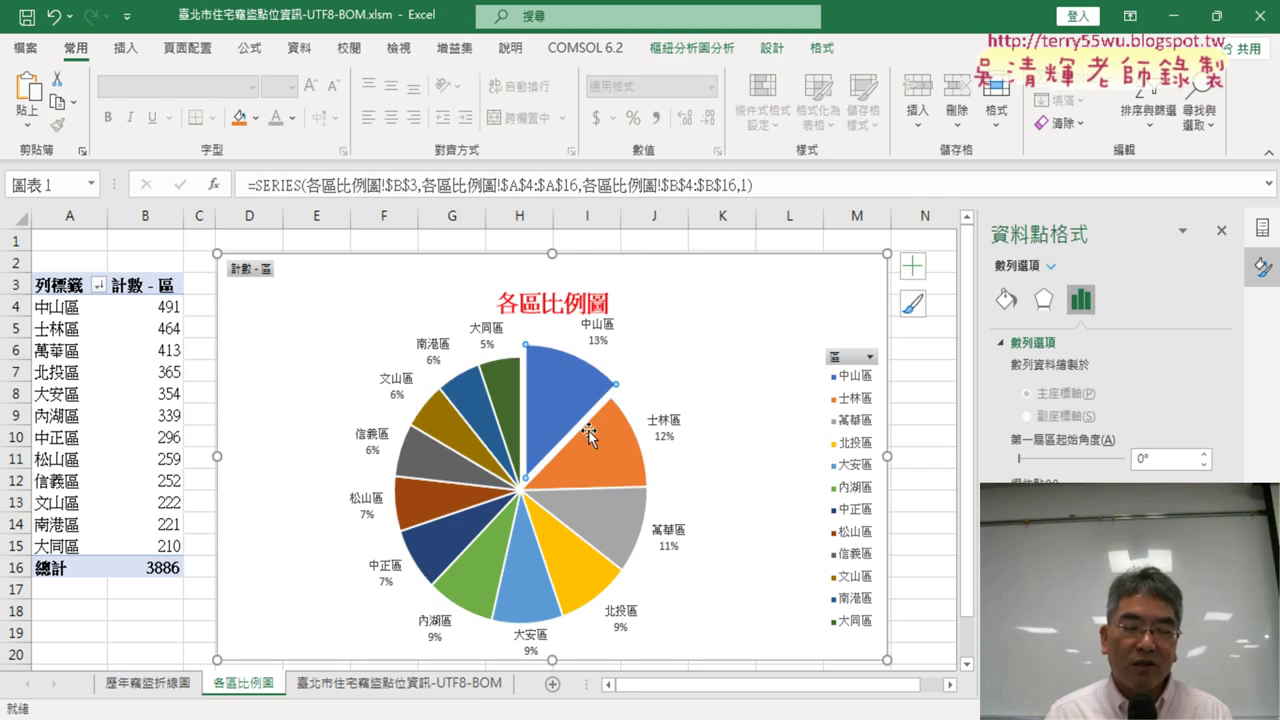
mouse_move(543, 444)
left_mouse_down()
mouse_move(541, 458)
mouse_move(547, 410)
mouse_move(544, 430)
left_mouse_up()
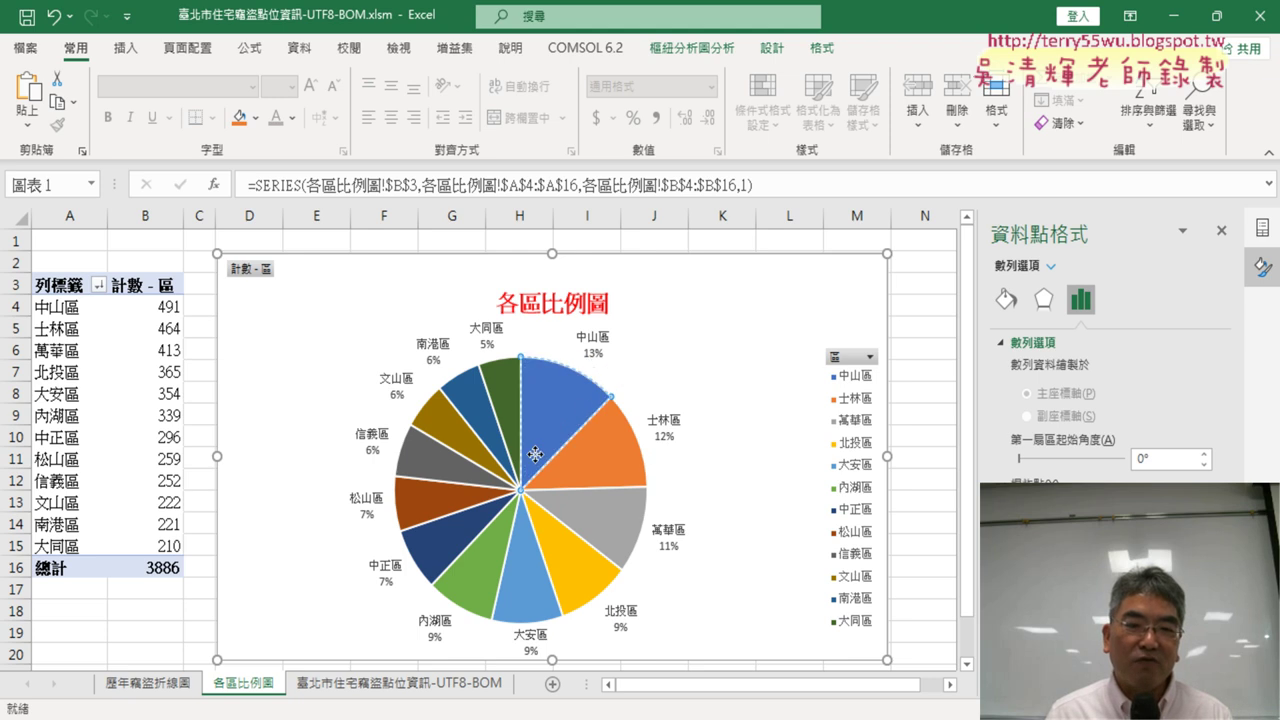
left_click(926, 467)
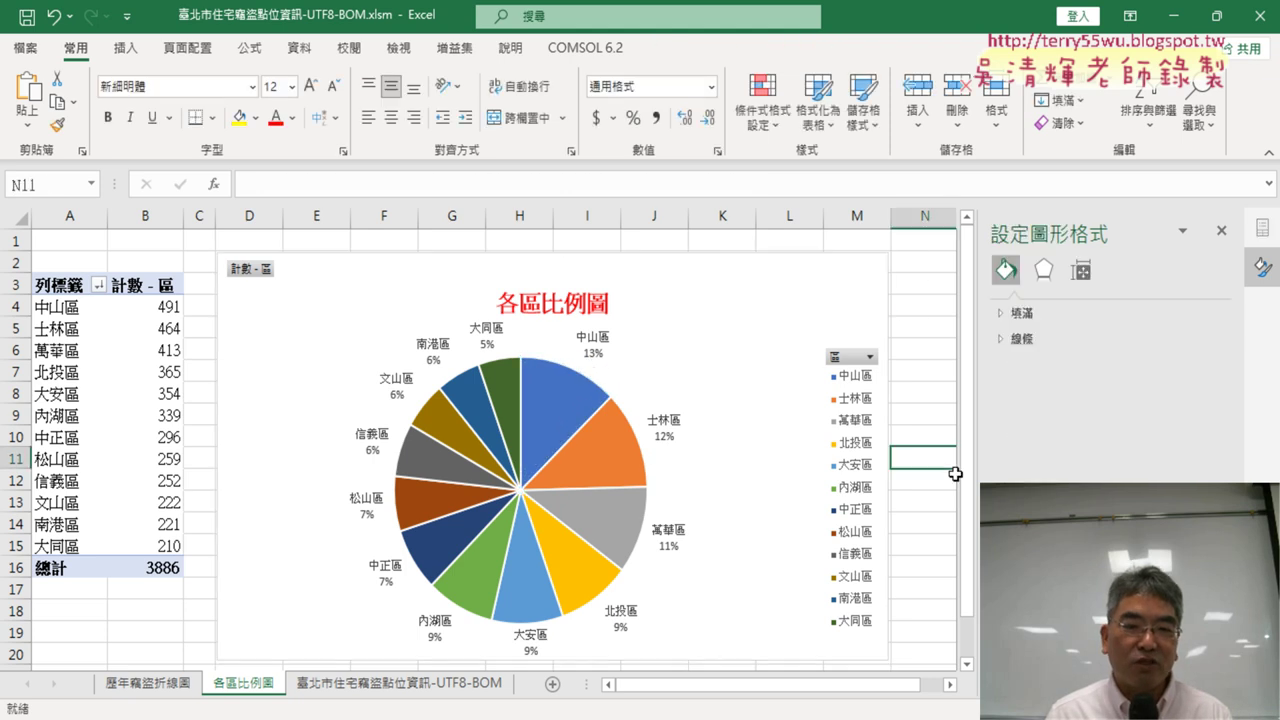
left_click(546, 430)
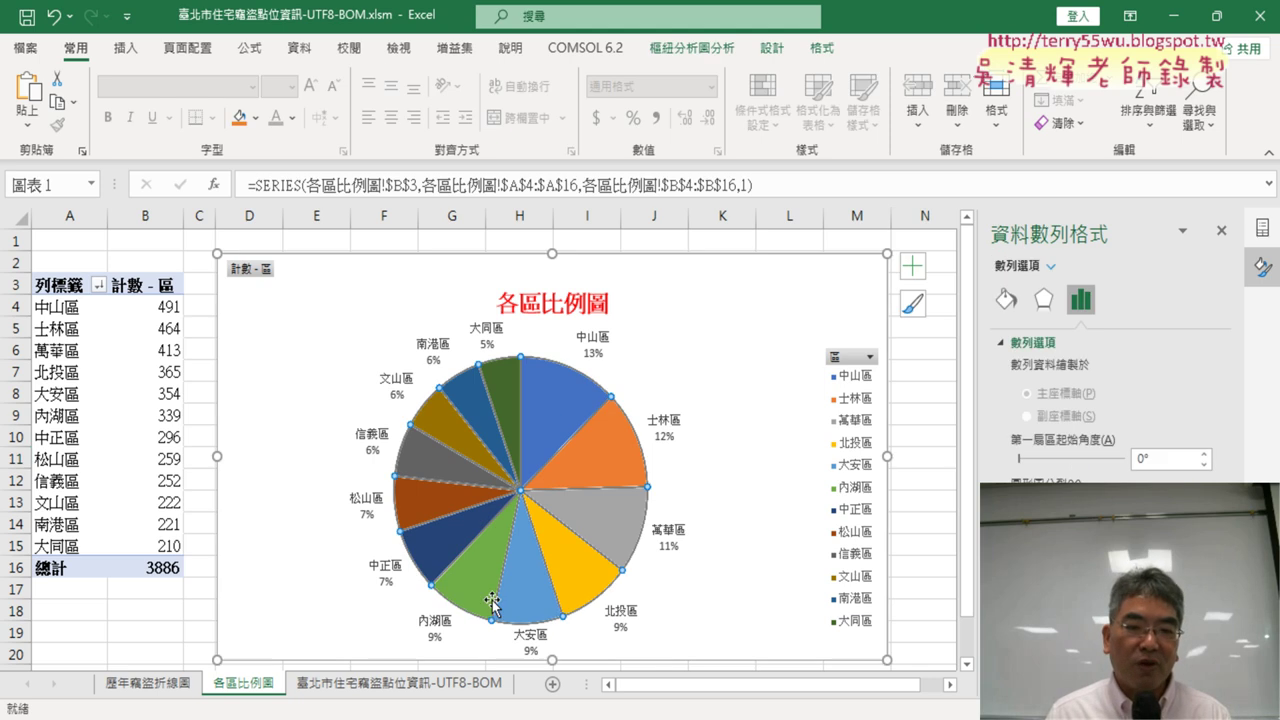
left_click(550, 425)
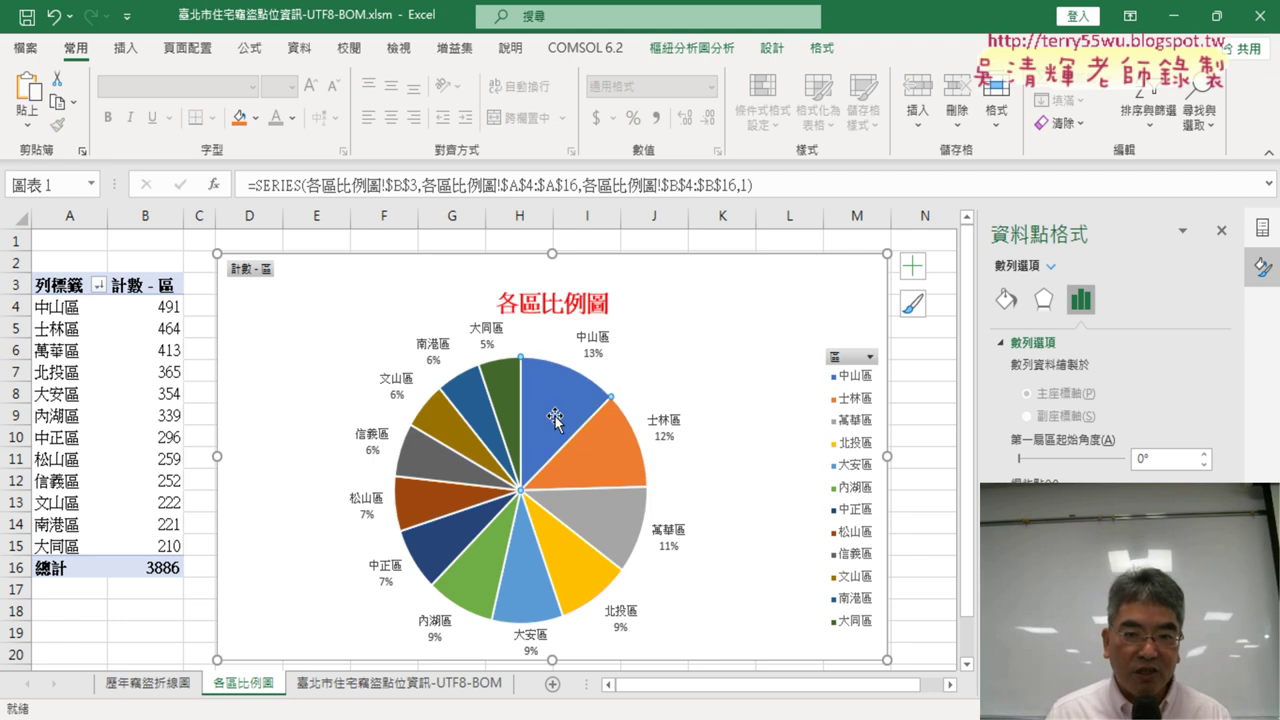
left_click_drag(555, 420, 550, 399)
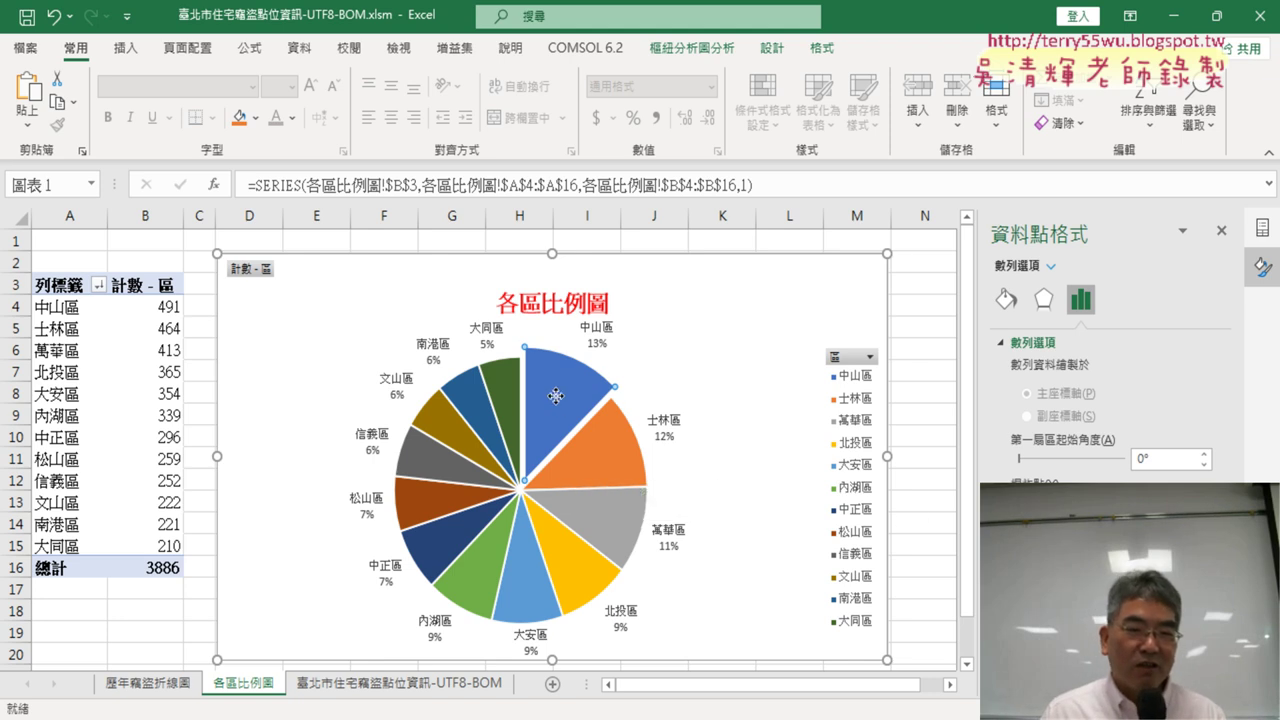
mouse_move(557, 396)
left_mouse_down()
mouse_move(544, 443)
mouse_move(557, 401)
left_mouse_up()
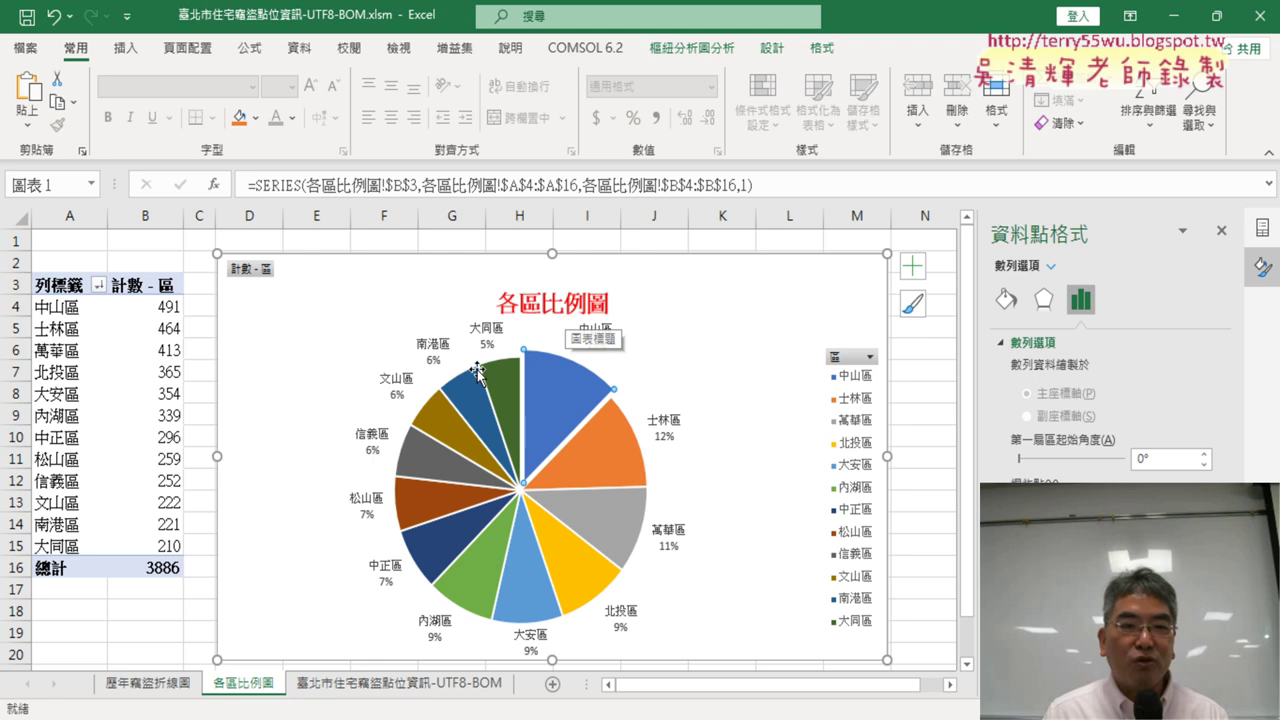
left_click(145, 682)
left_click(222, 684)
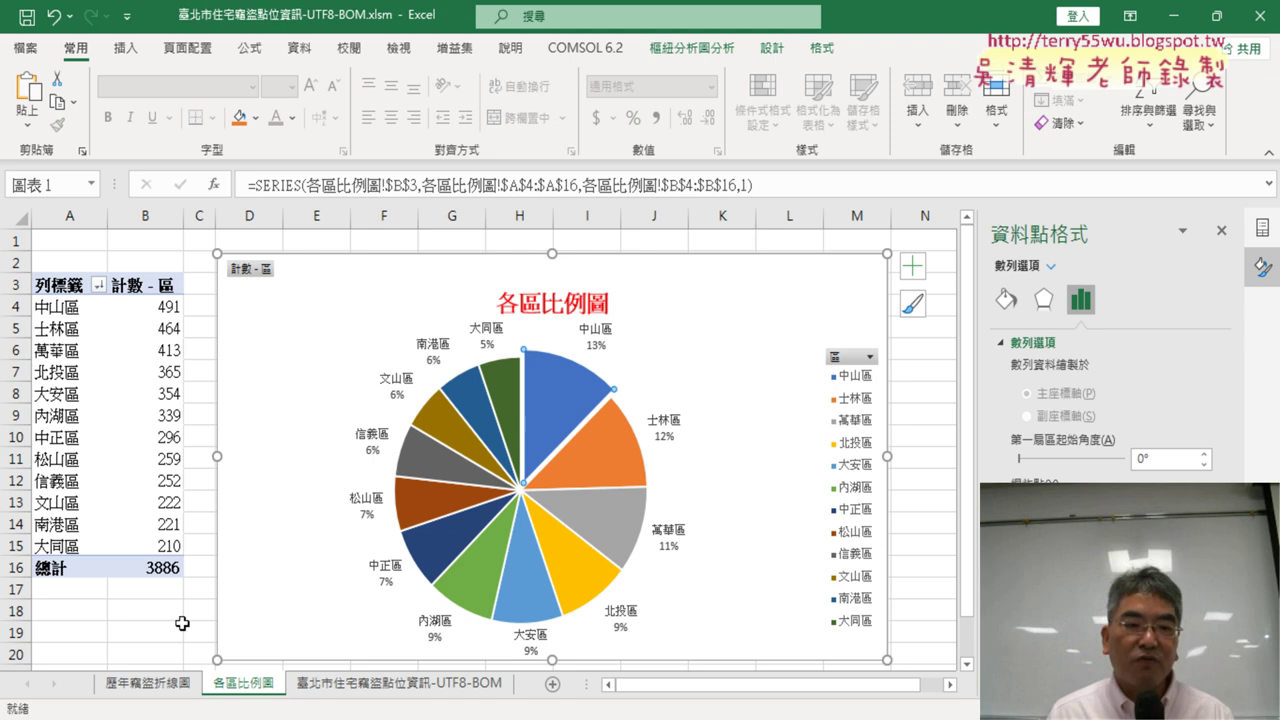
left_click(152, 609)
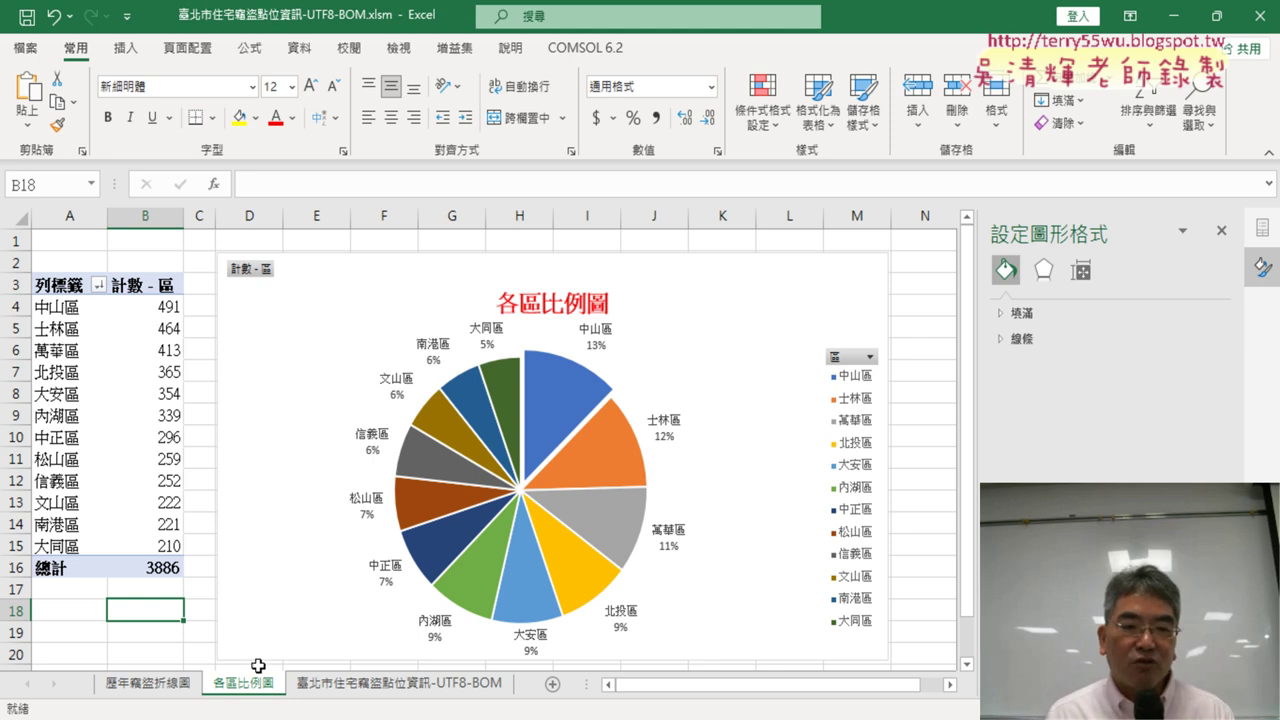
Go to the 臺北市住宅竊盜點位資訊-UTF8-BOM sheet, close the format pane, and select cell H2.
left_click(420, 688)
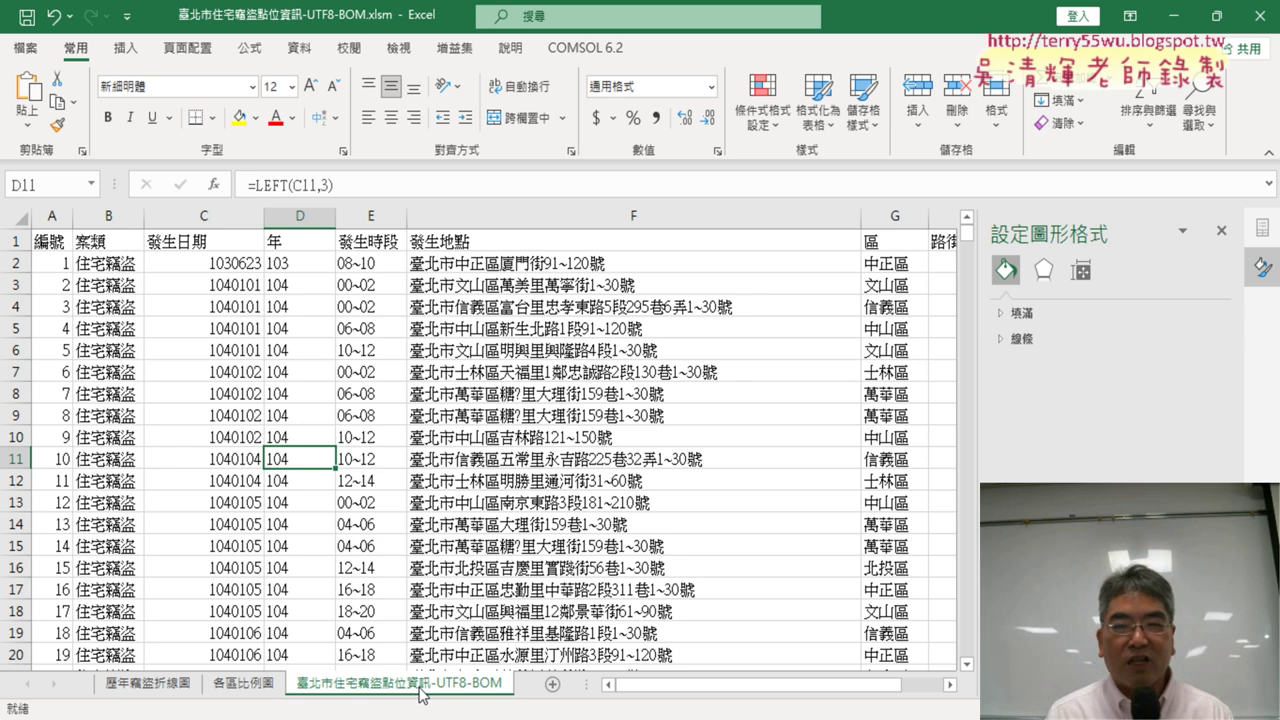
left_click(1221, 231)
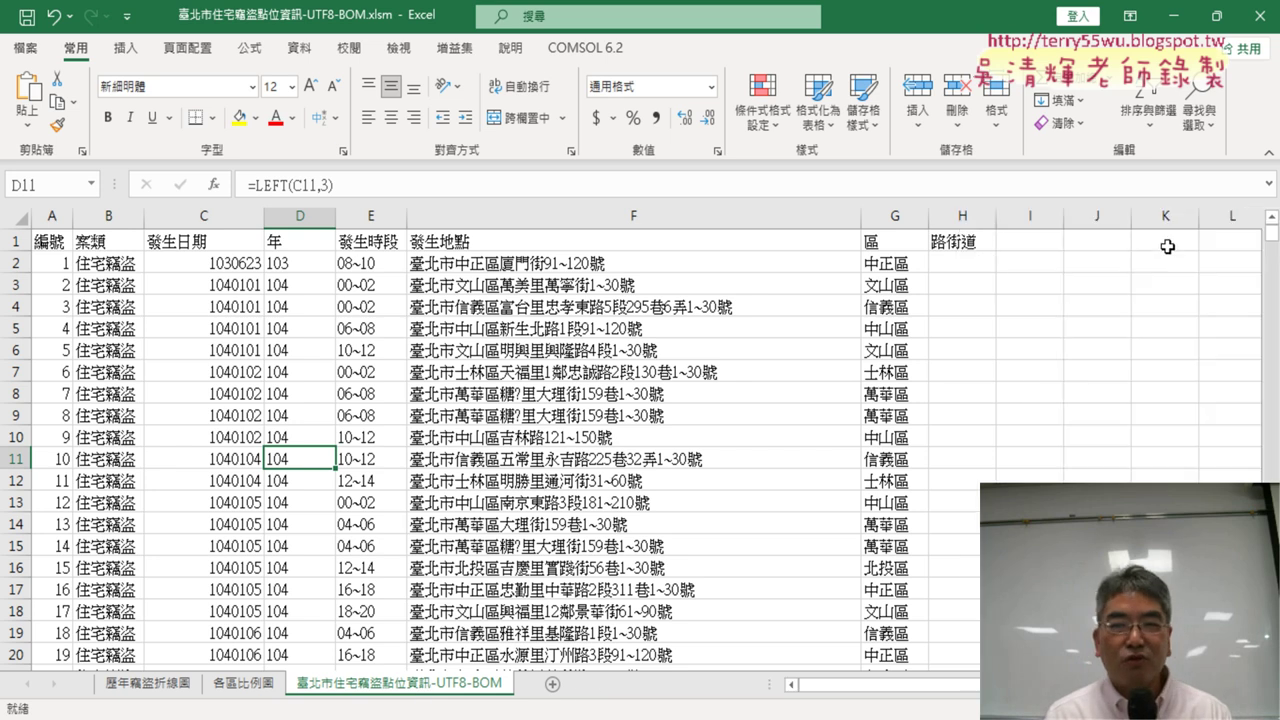
left_click(965, 263)
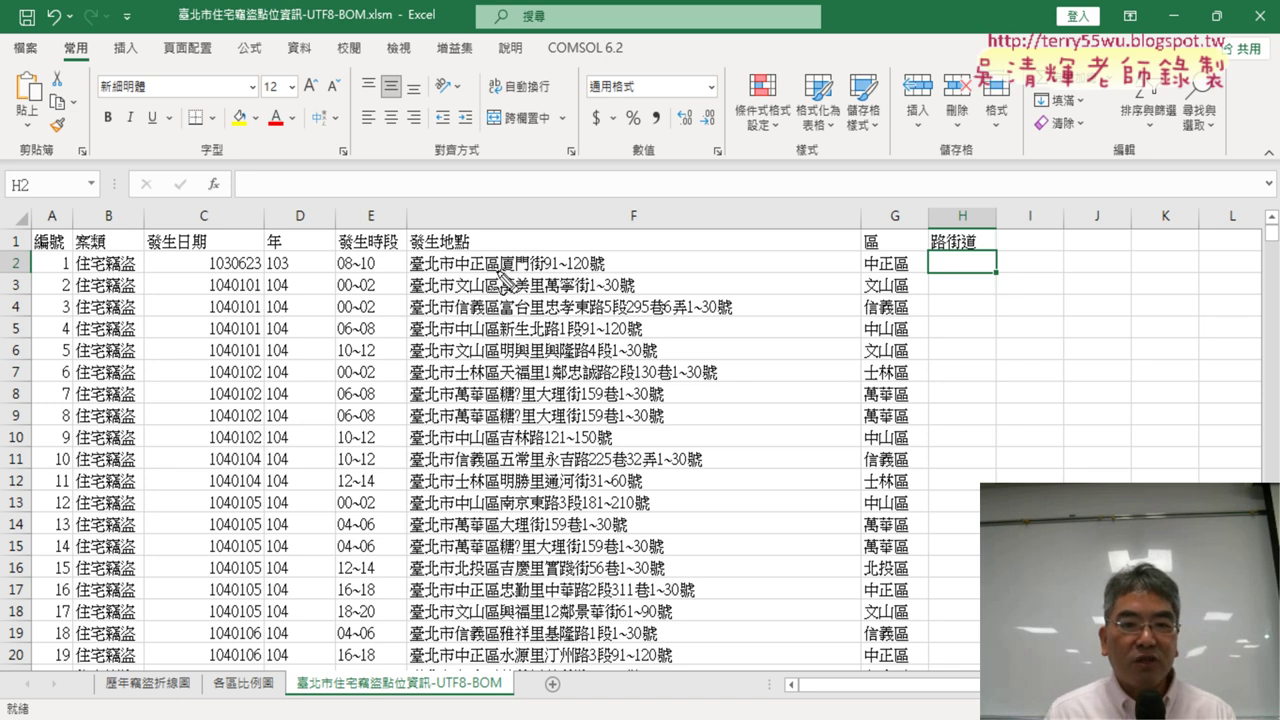
left_click_drag(484, 270, 500, 270)
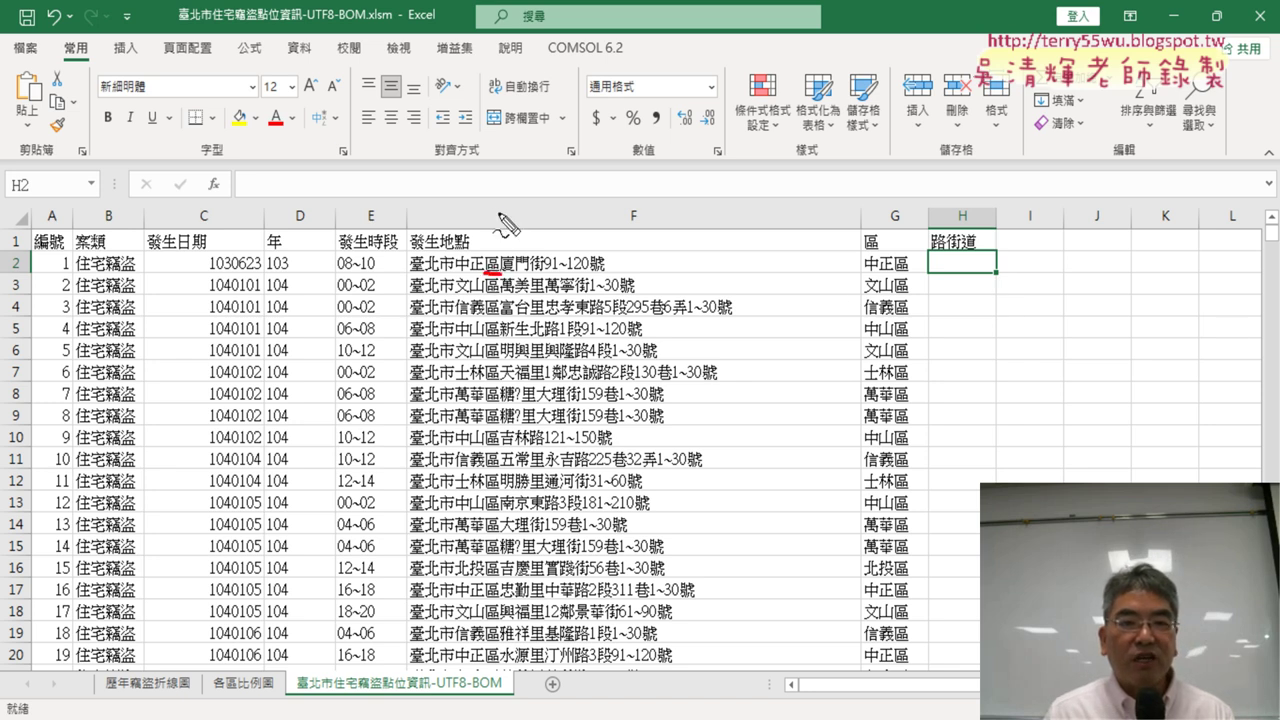
left_click_drag(498, 213, 488, 247)
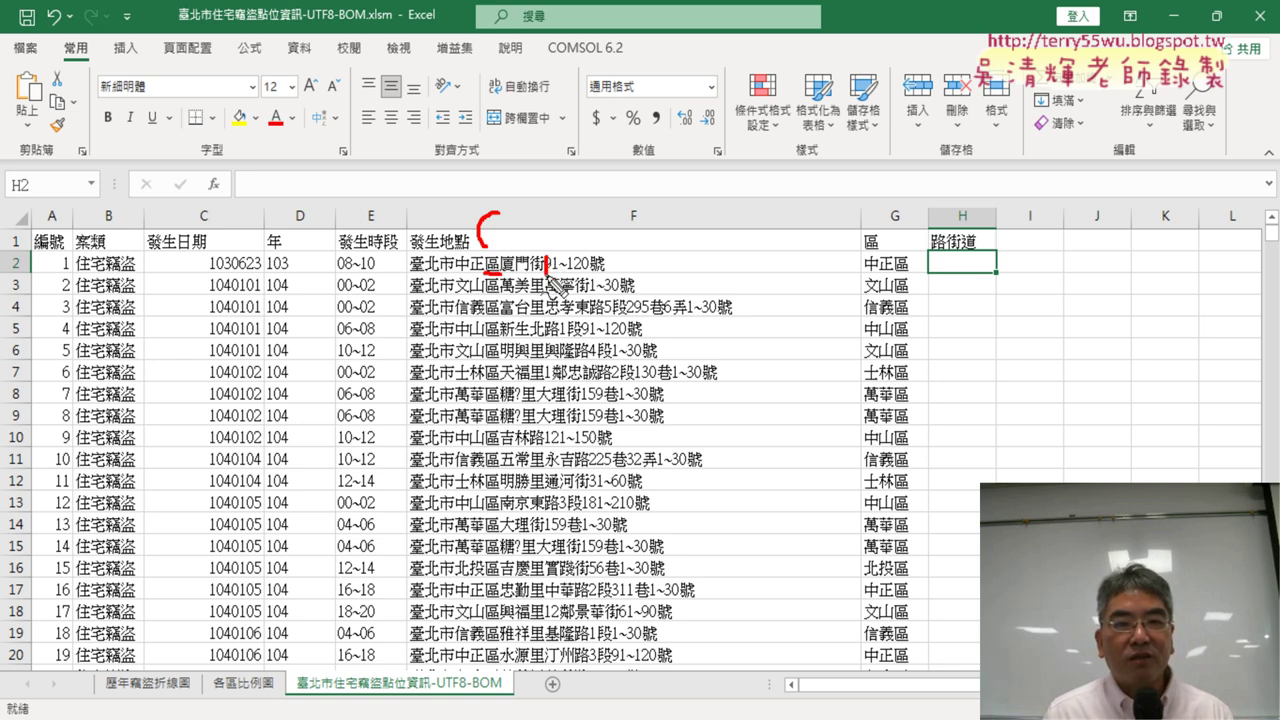
left_click_drag(544, 254, 550, 264)
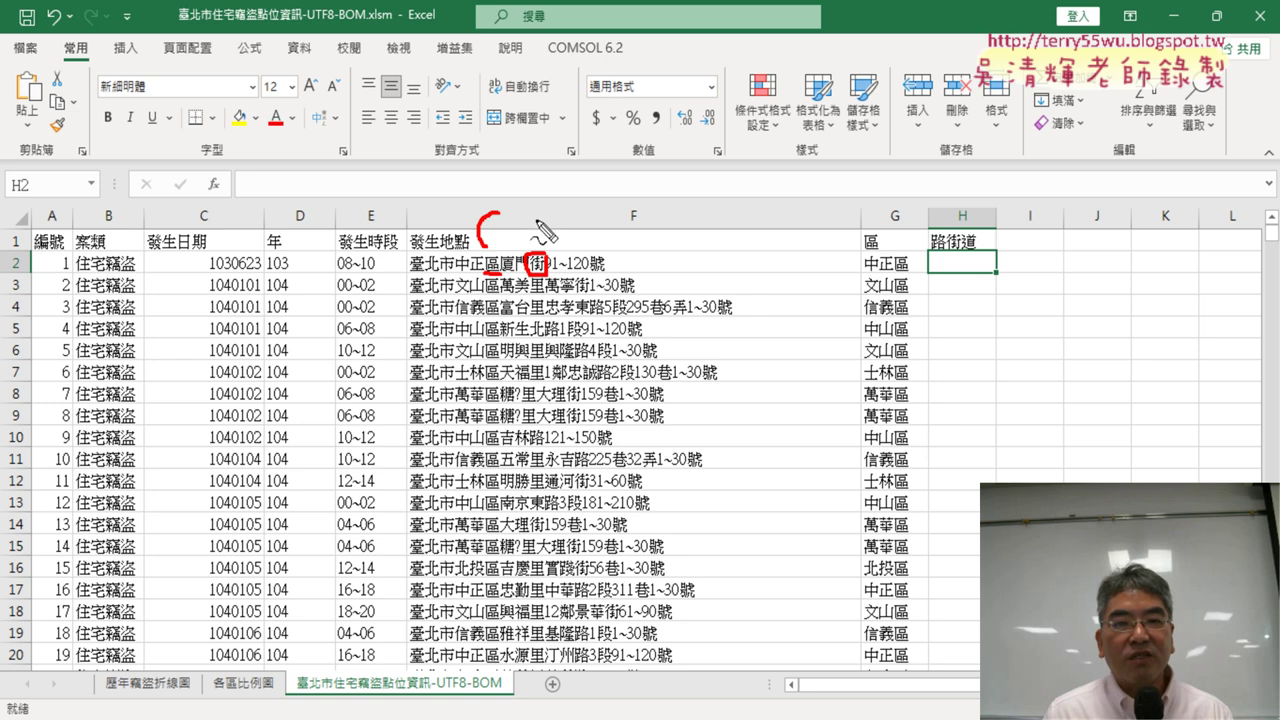
left_click_drag(532, 212, 541, 244)
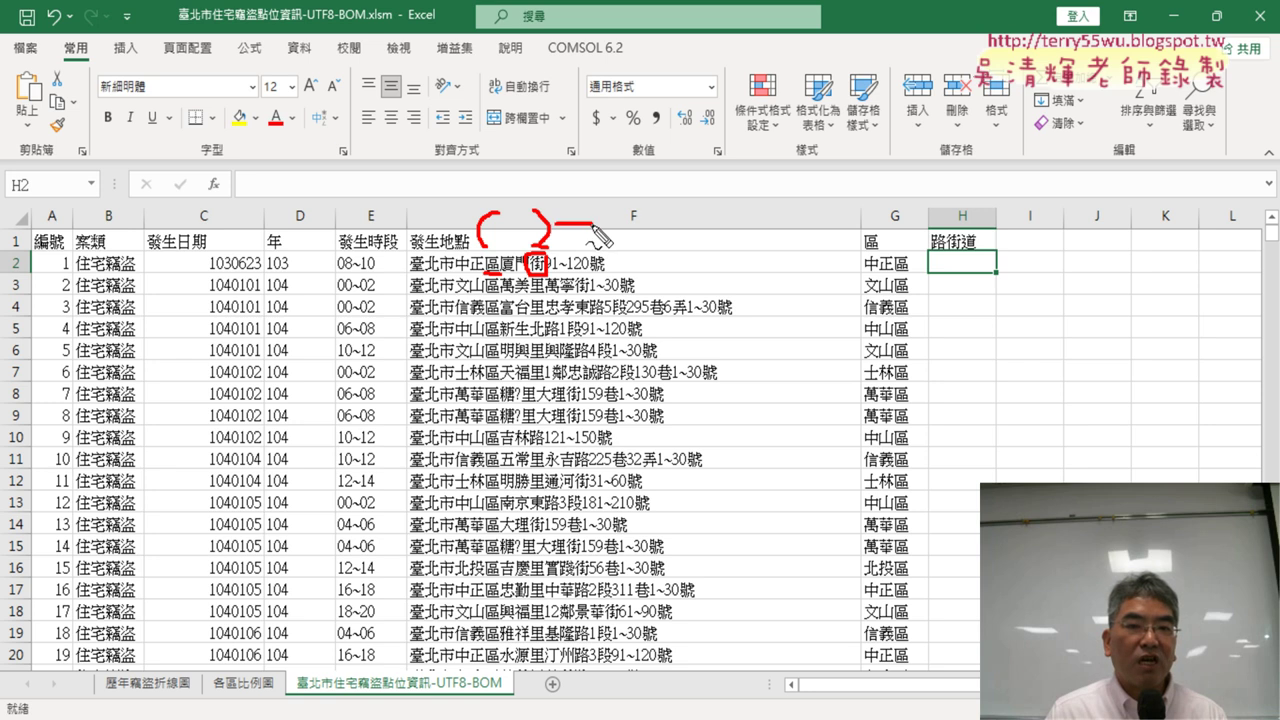
left_click_drag(562, 240, 612, 223)
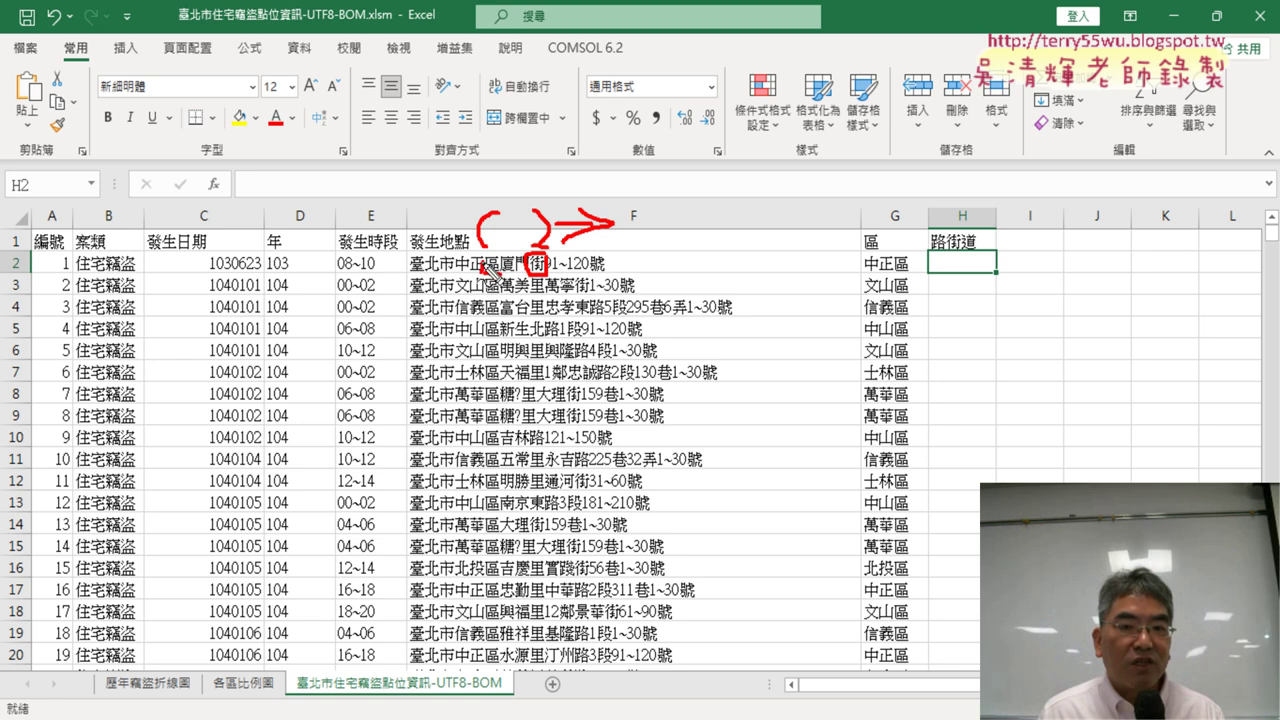
mouse_move(484, 254)
left_mouse_down()
mouse_move(486, 276)
mouse_move(560, 275)
left_mouse_up()
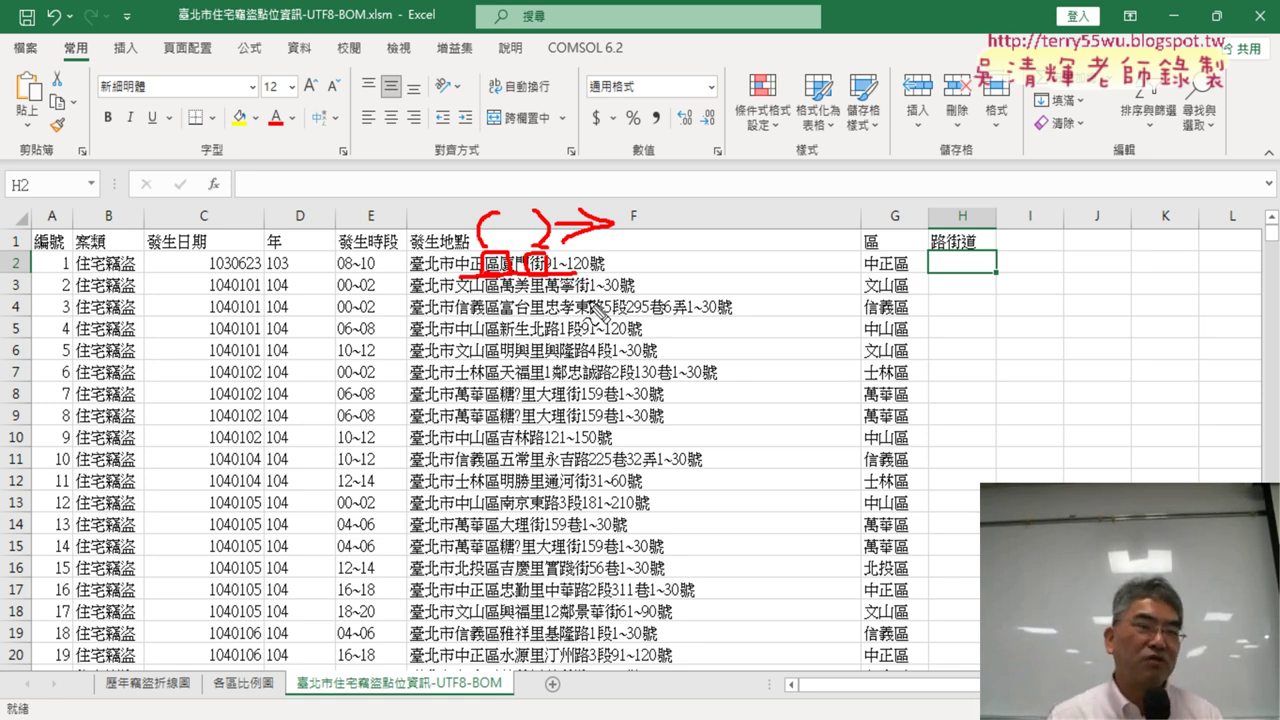
key("Escape")
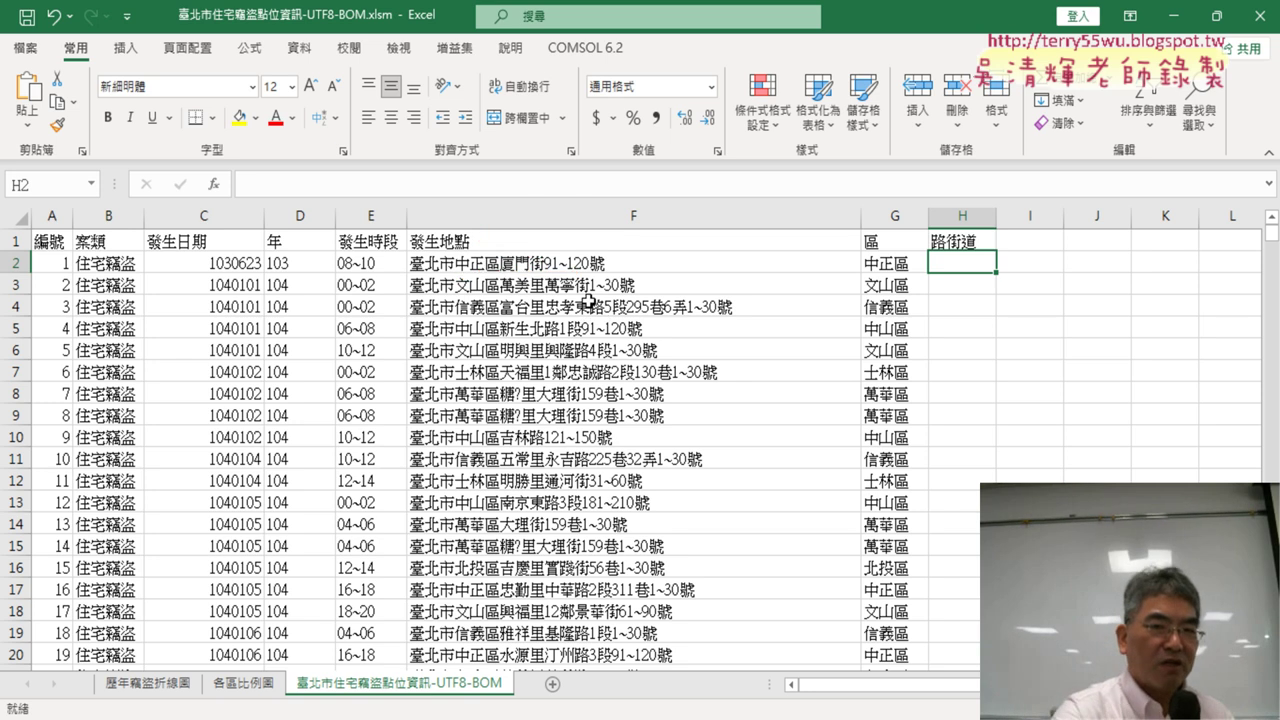
left_click(630, 268)
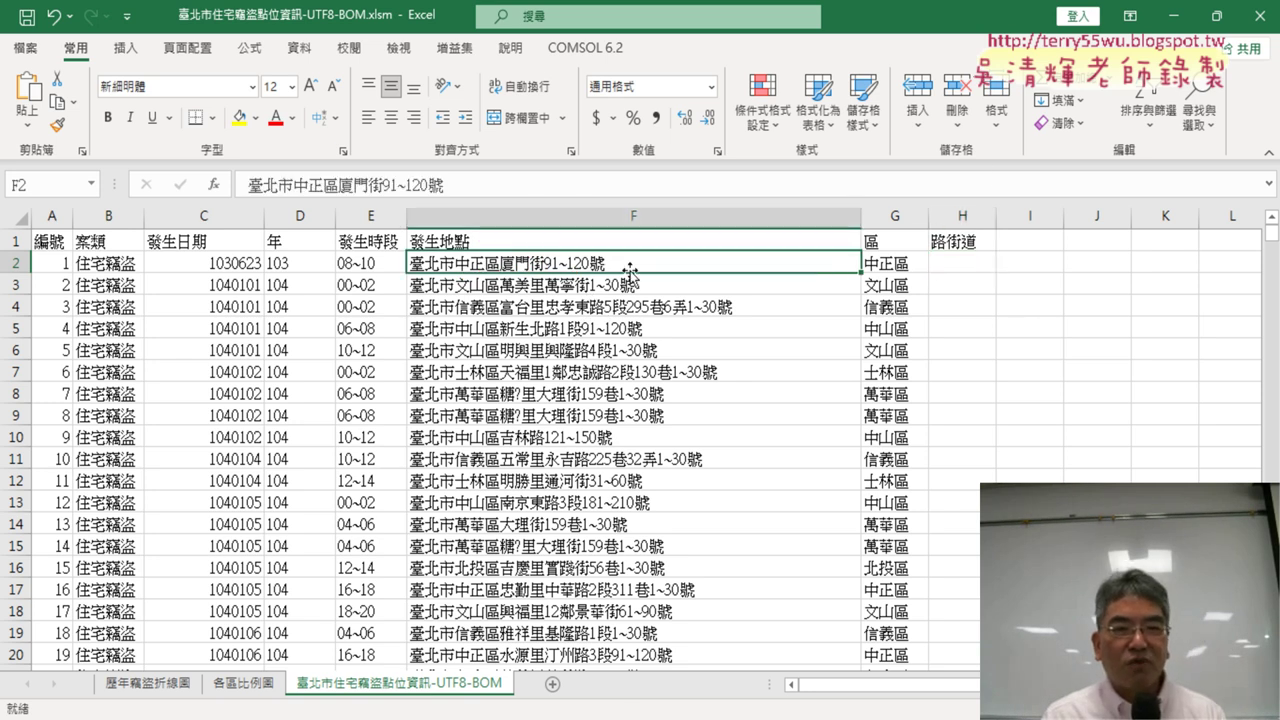